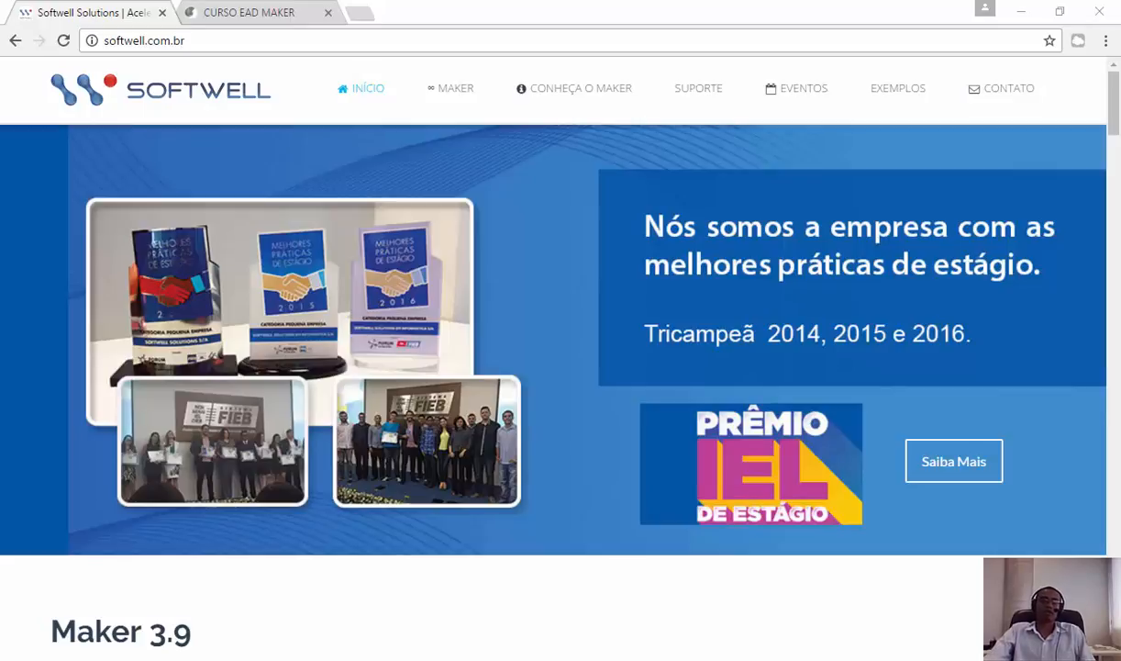
Search the running CURSO EAD MAKER menu for "mé", open the Médico form and view the doctor's Horarios.
{"action": "left_click", "coordinate": [268, 17]}
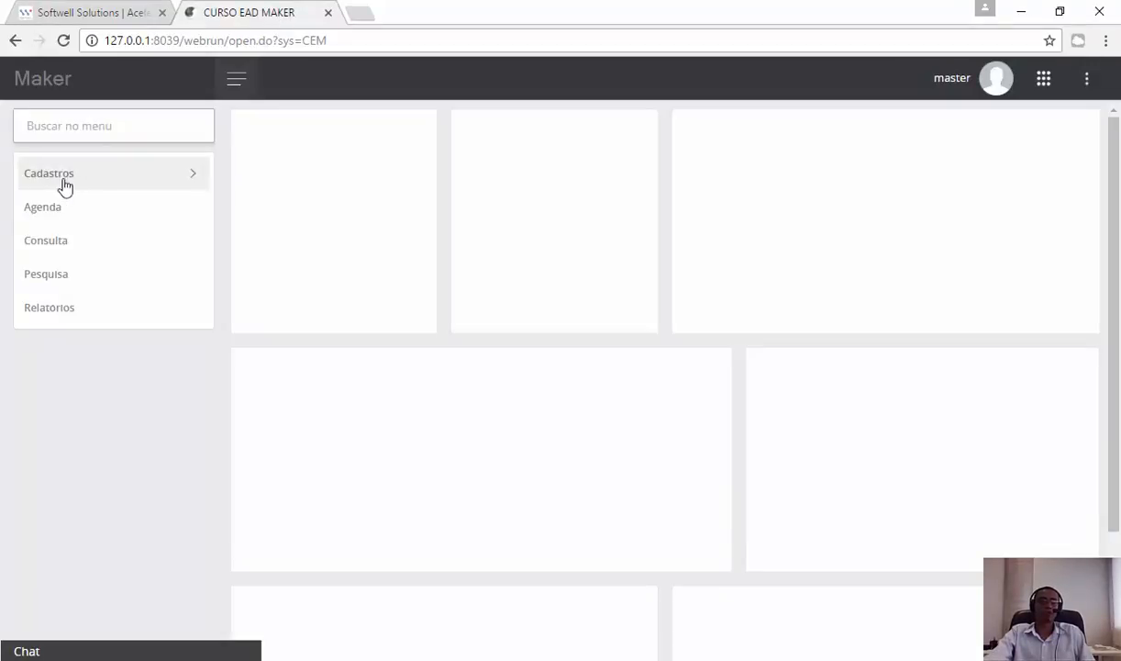
{"action": "left_click", "coordinate": [127, 111]}
{"action": "type", "text": "mé"}
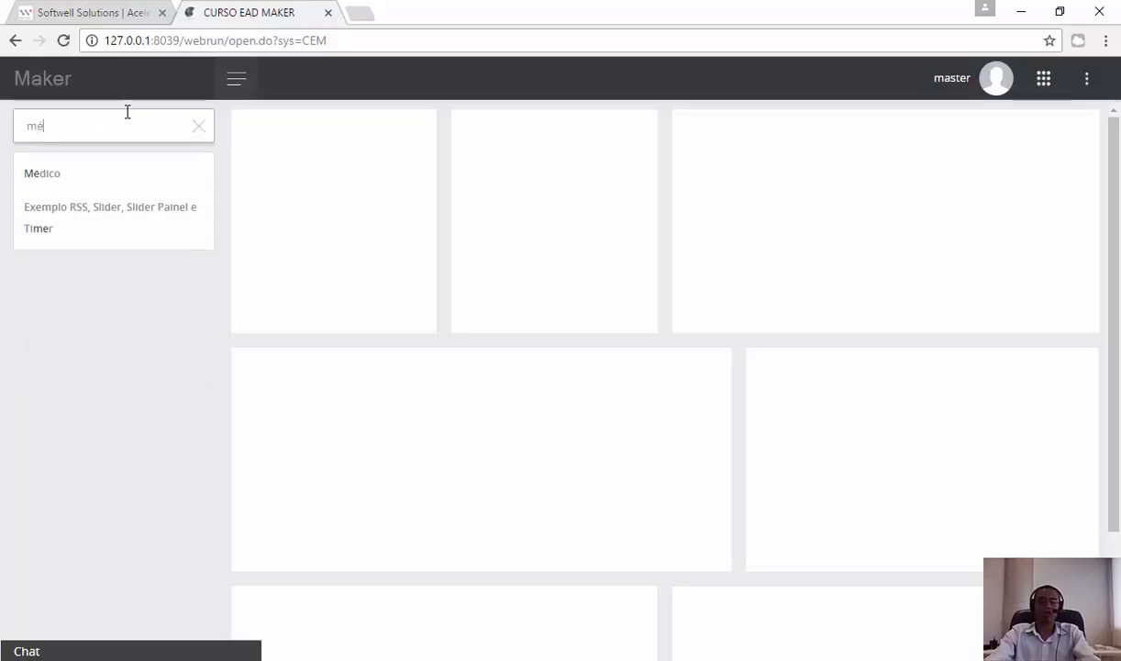
{"action": "left_click", "coordinate": [77, 191]}
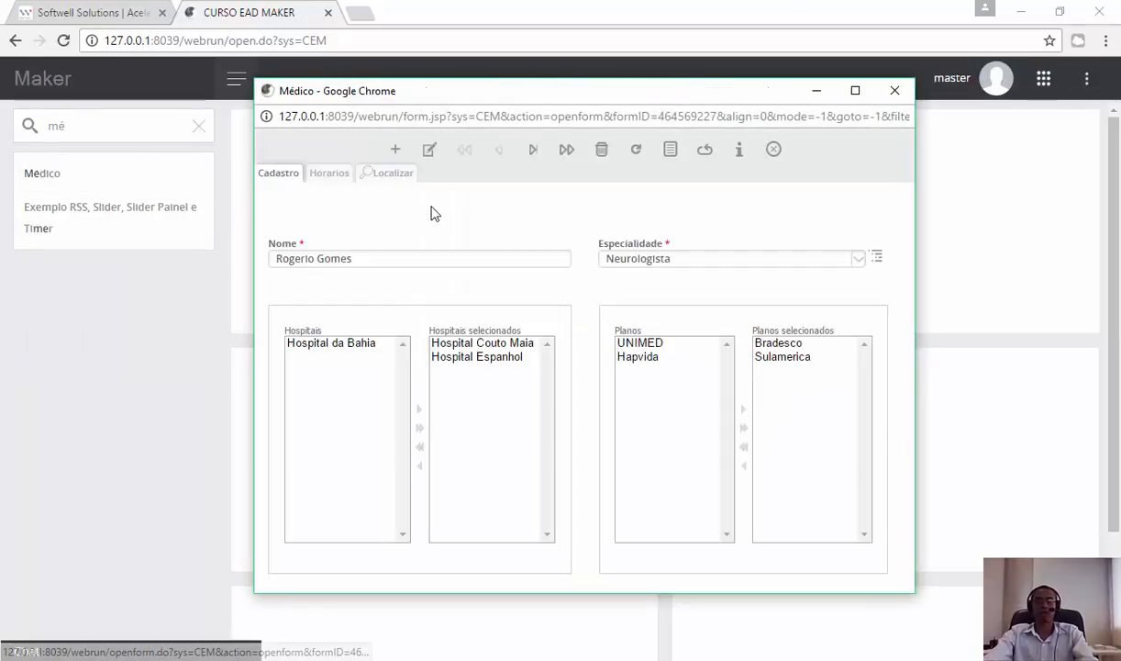
{"action": "left_click", "coordinate": [353, 184]}
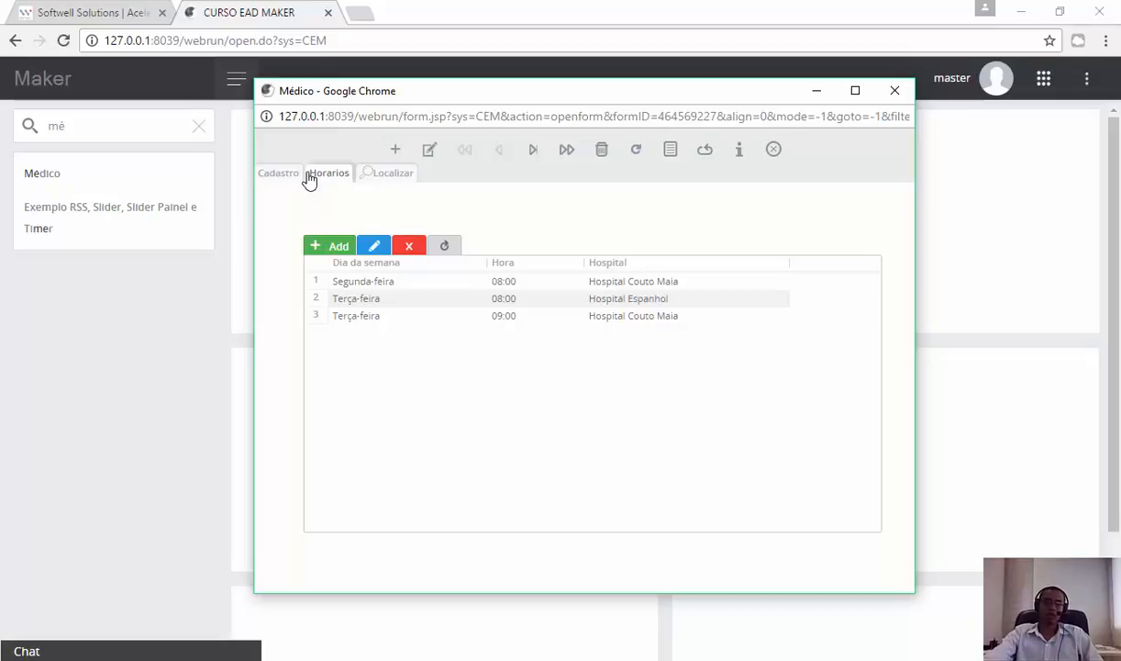
{"action": "left_click", "coordinate": [286, 174]}
{"action": "left_click", "coordinate": [321, 176]}
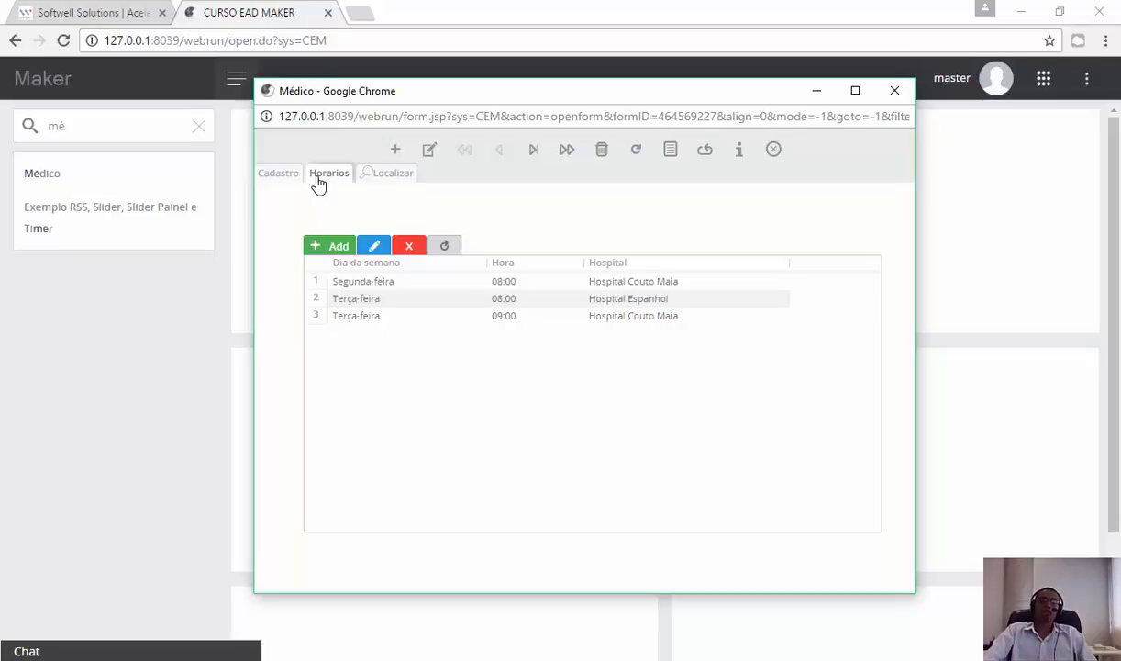
Switch to Maker 3 and create a new form named "Gerar Agenda" on the main connection without a data source.
{"action": "key", "text": "alt+Tab"}
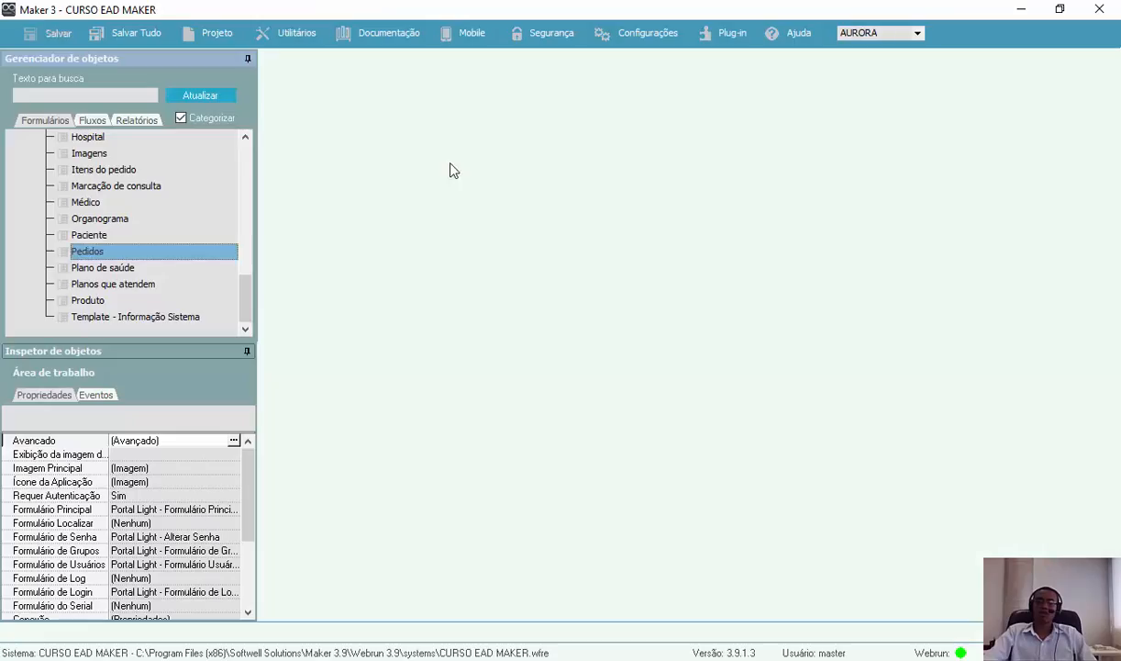
{"action": "right_click", "coordinate": [554, 211]}
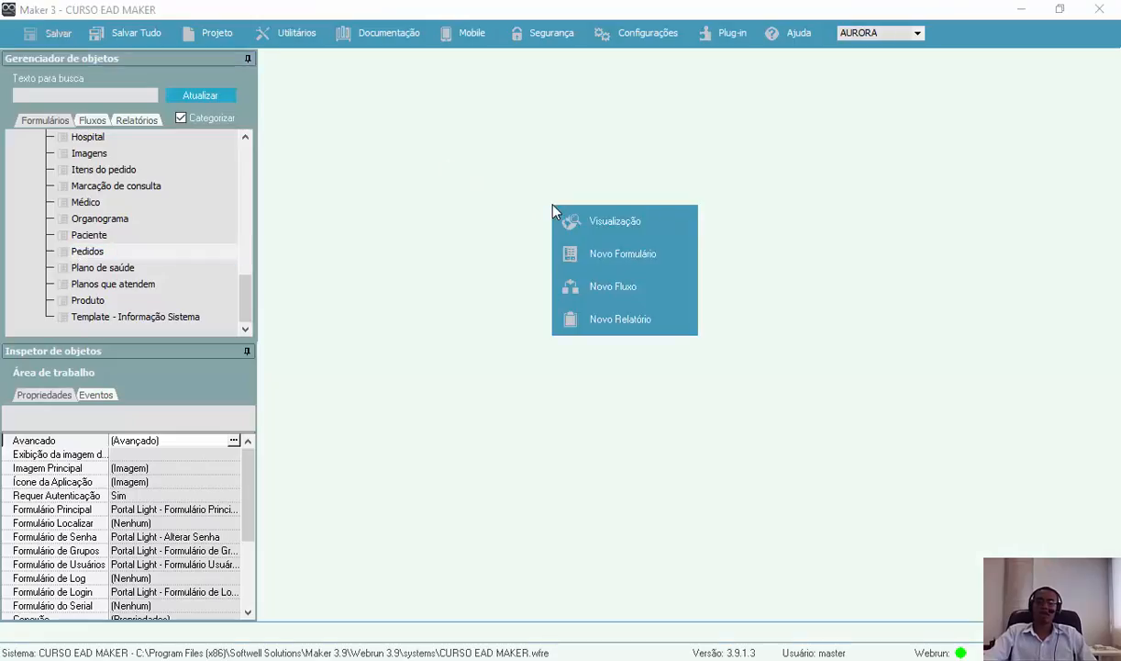
{"action": "left_click", "coordinate": [636, 265]}
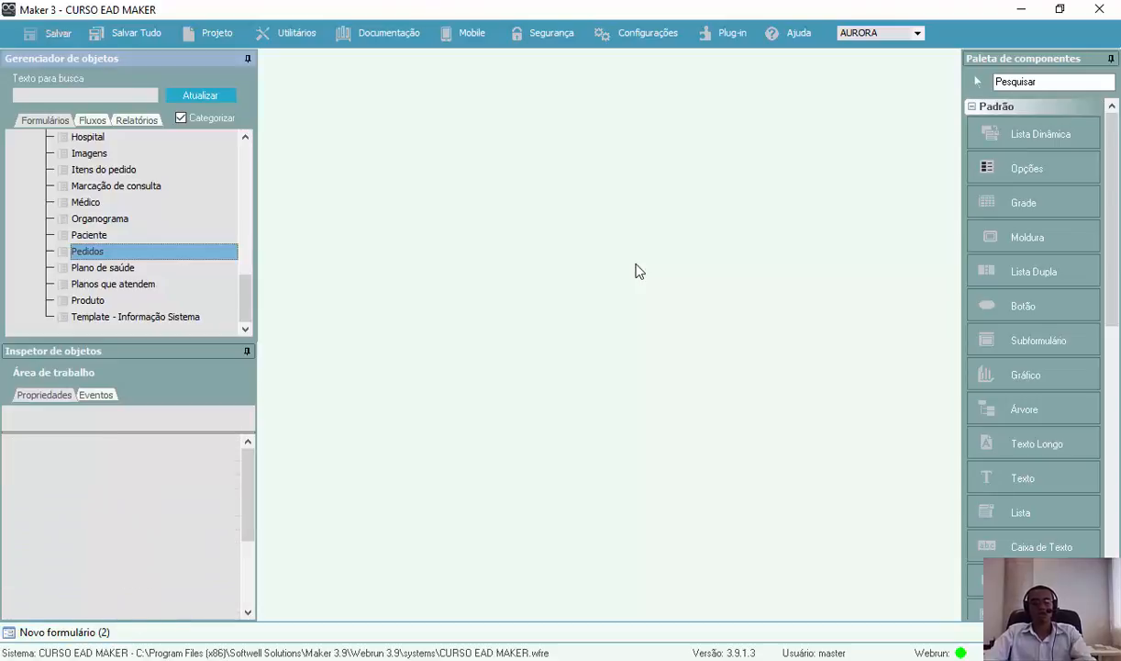
{"action": "type", "text": "Gerar A"}
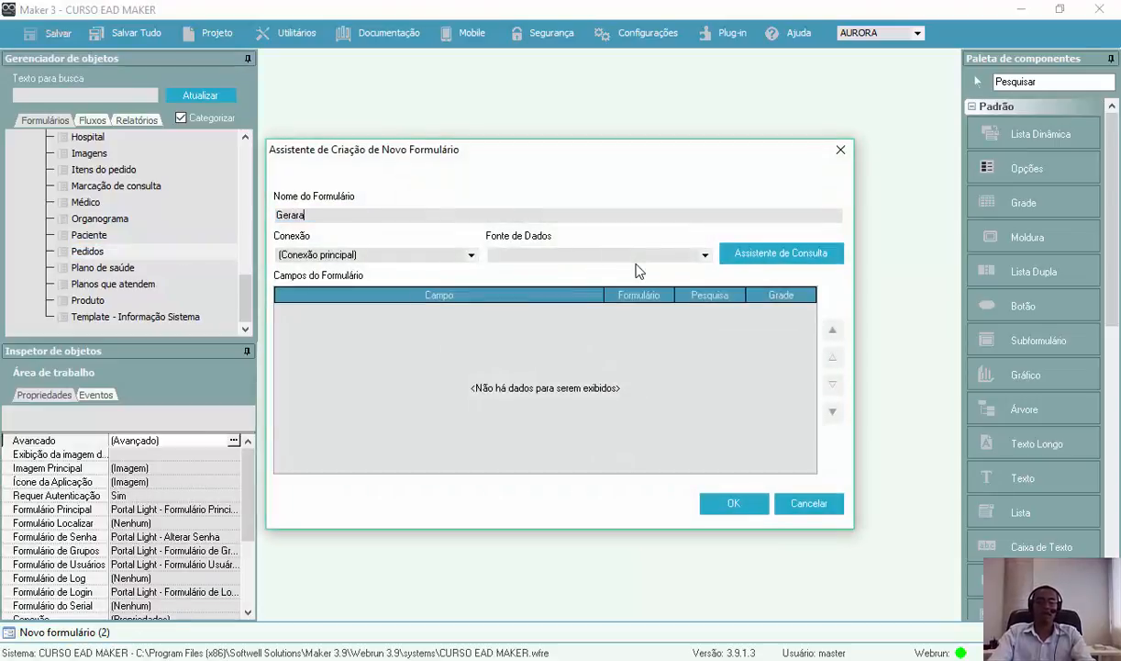
{"action": "type", "text": "genda"}
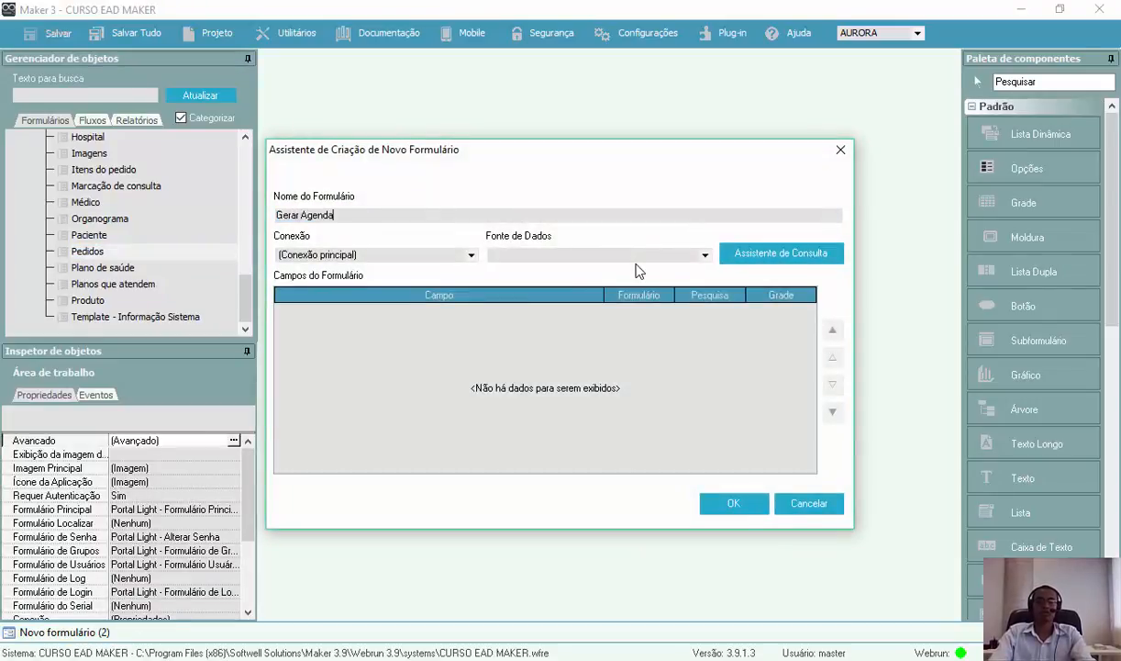
{"action": "key", "text": "Return"}
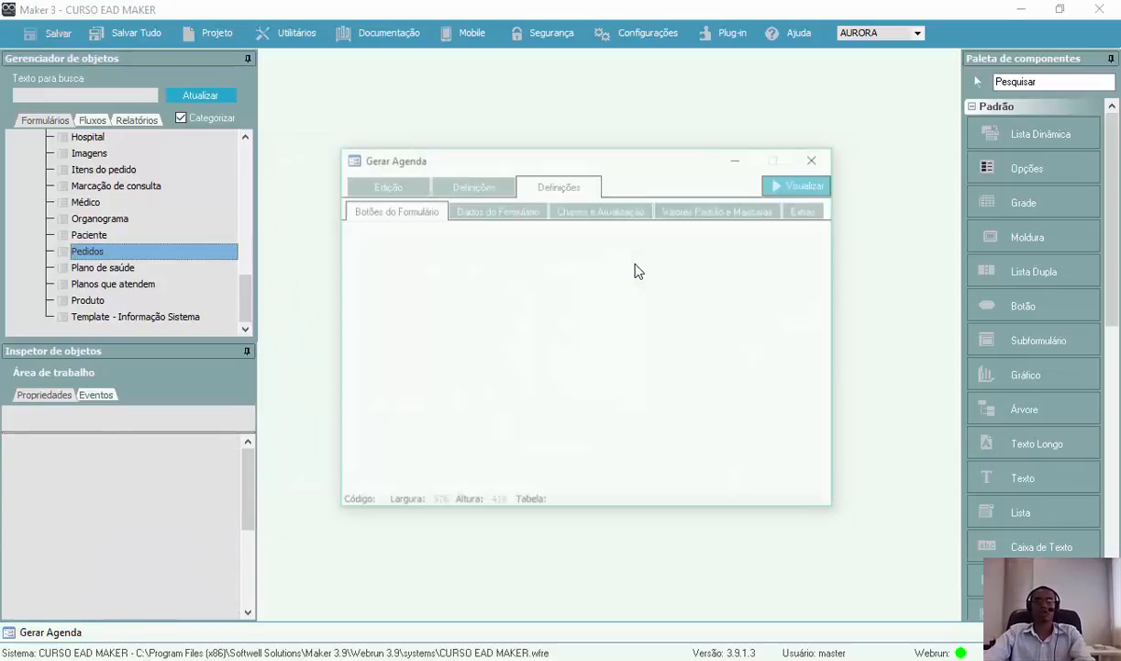
Enlarge the Gerar Agenda form to about 790 × 651 and set Abas, Aba Localizar and Navegação to Não.
{"action": "left_click_drag", "start_coordinate": [468, 165], "coordinate": [400, 73]}
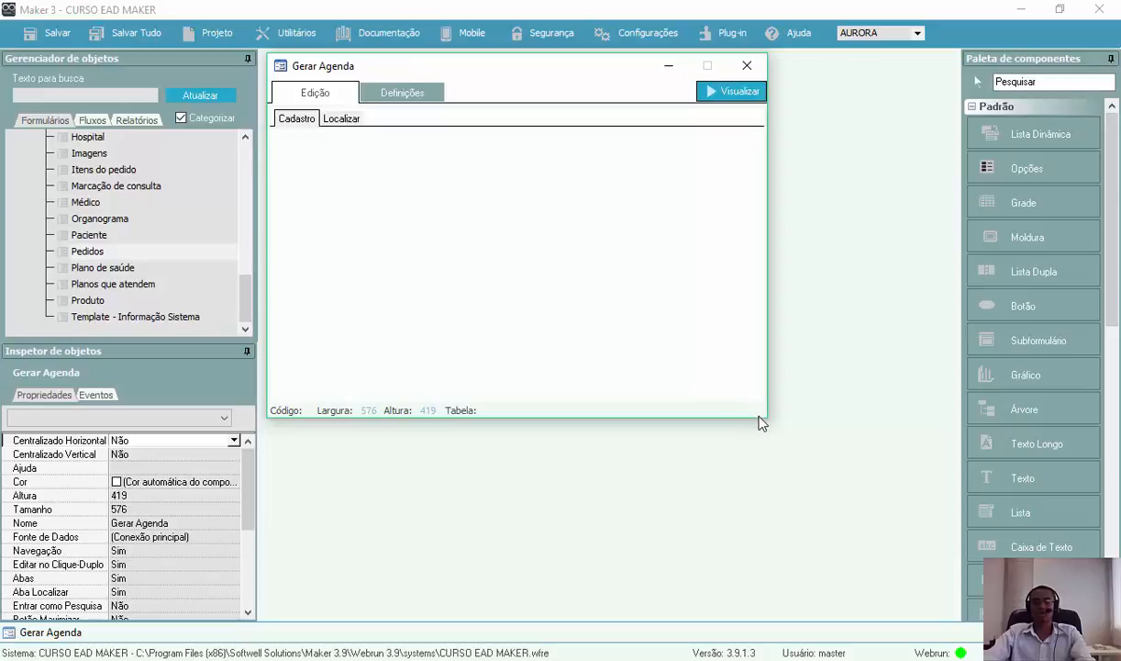
{"action": "left_click_drag", "start_coordinate": [765, 419], "coordinate": [950, 622]}
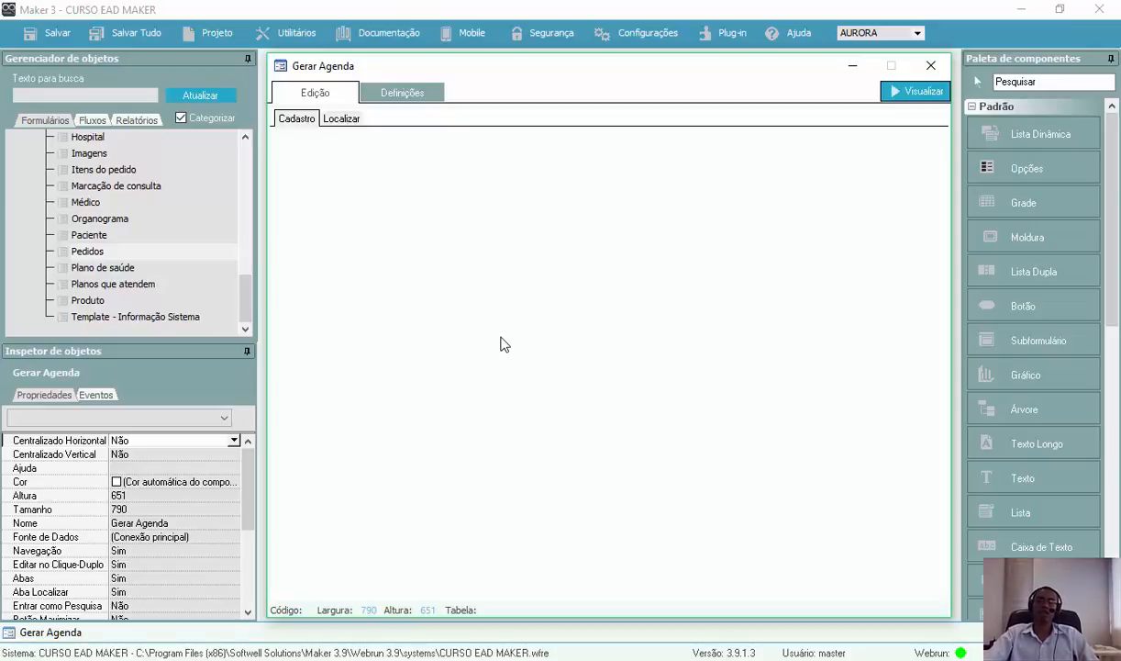
{"action": "double_click", "coordinate": [133, 578]}
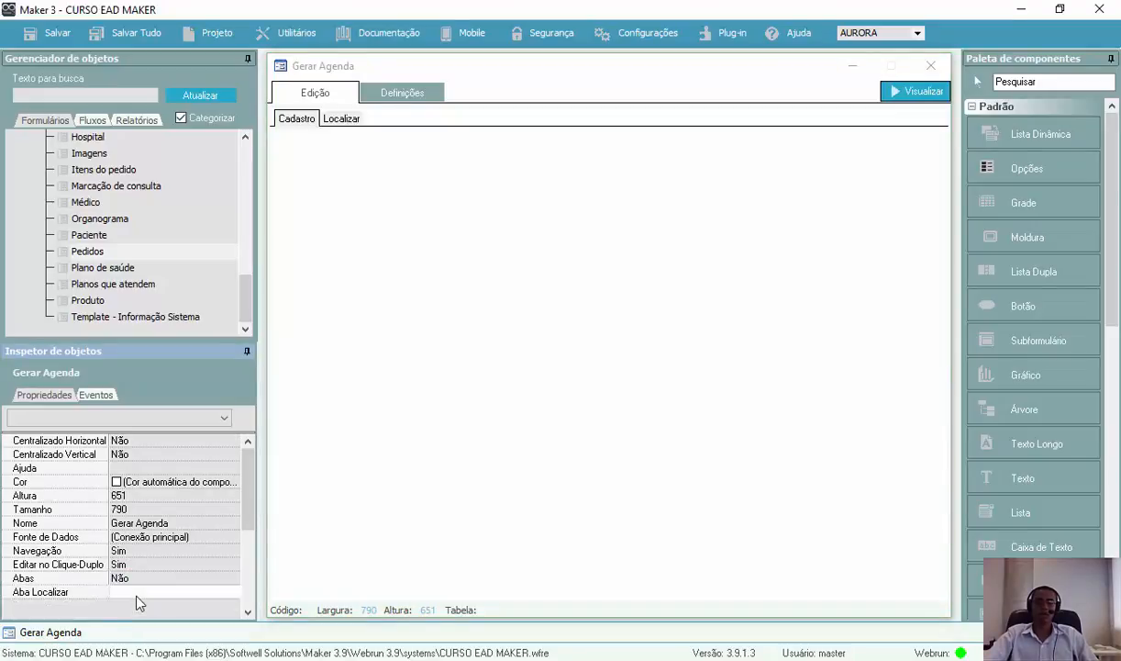
{"action": "double_click", "coordinate": [133, 592]}
{"action": "left_click", "coordinate": [122, 551]}
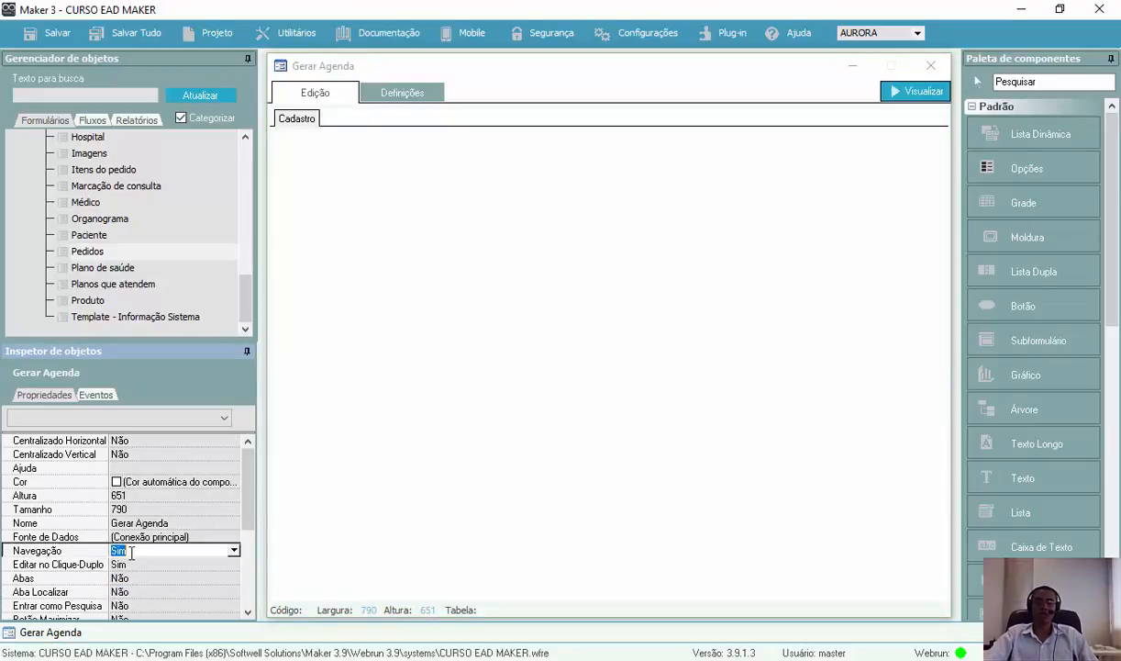
{"action": "double_click", "coordinate": [122, 552]}
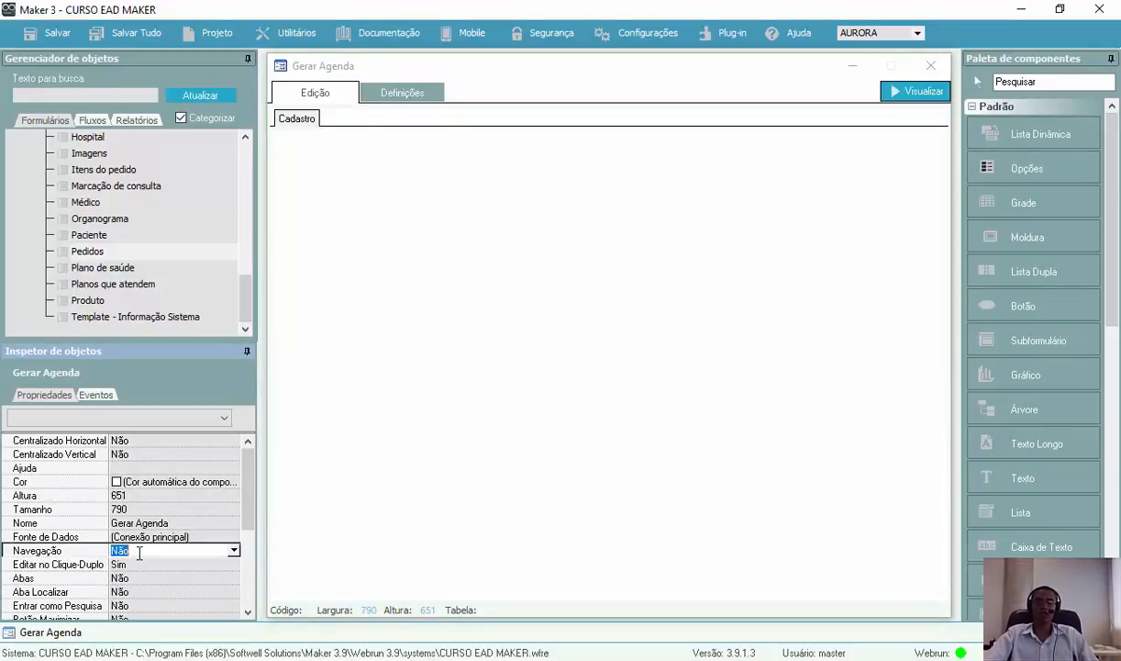
{"action": "left_click", "coordinate": [615, 313]}
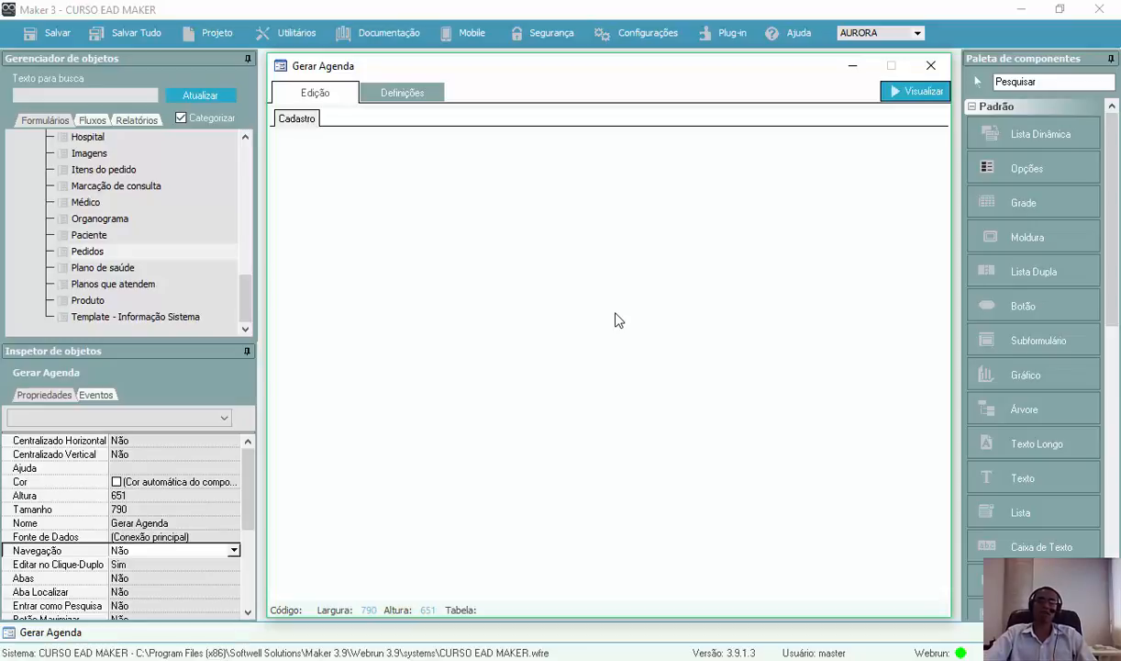
Place the Médico form as a shortened dynamic list in the form's upper-left area and clear its Campo property.
{"action": "left_click", "coordinate": [122, 285]}
{"action": "left_click_drag", "start_coordinate": [95, 203], "coordinate": [444, 216]}
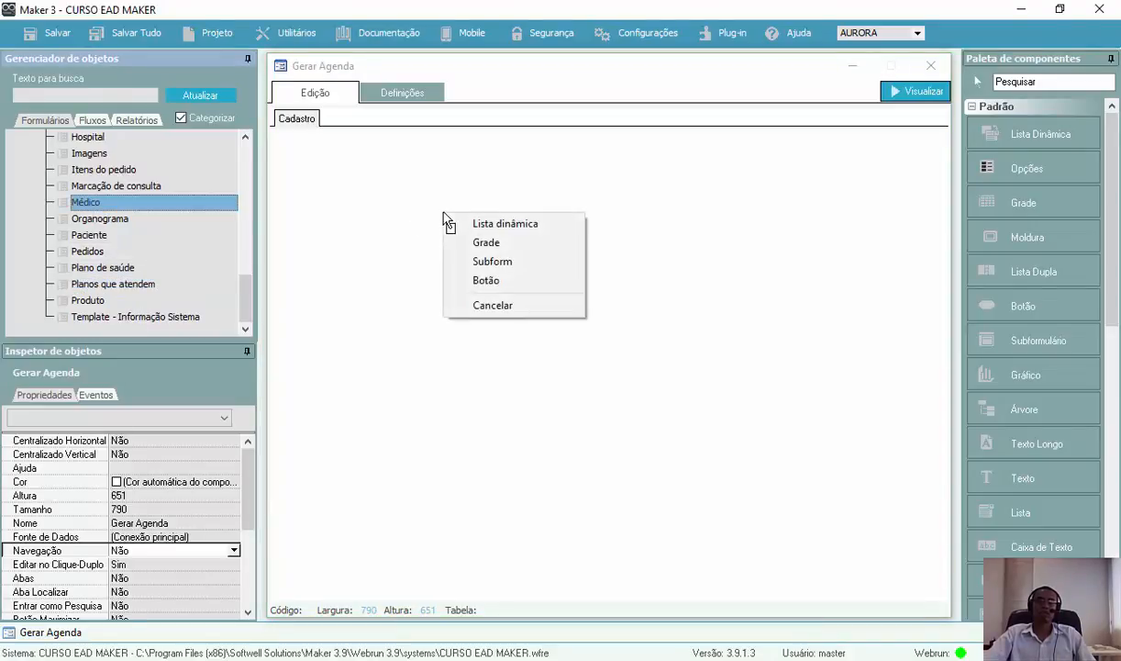
{"action": "left_click", "coordinate": [562, 230]}
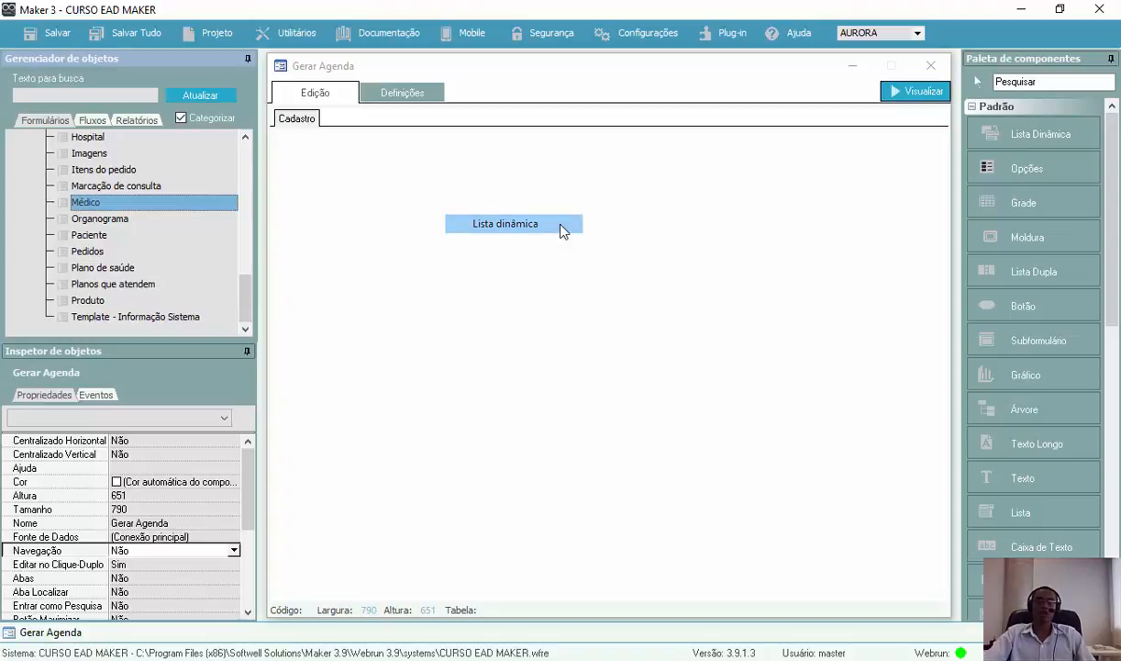
{"action": "left_click_drag", "start_coordinate": [528, 225], "coordinate": [422, 195]}
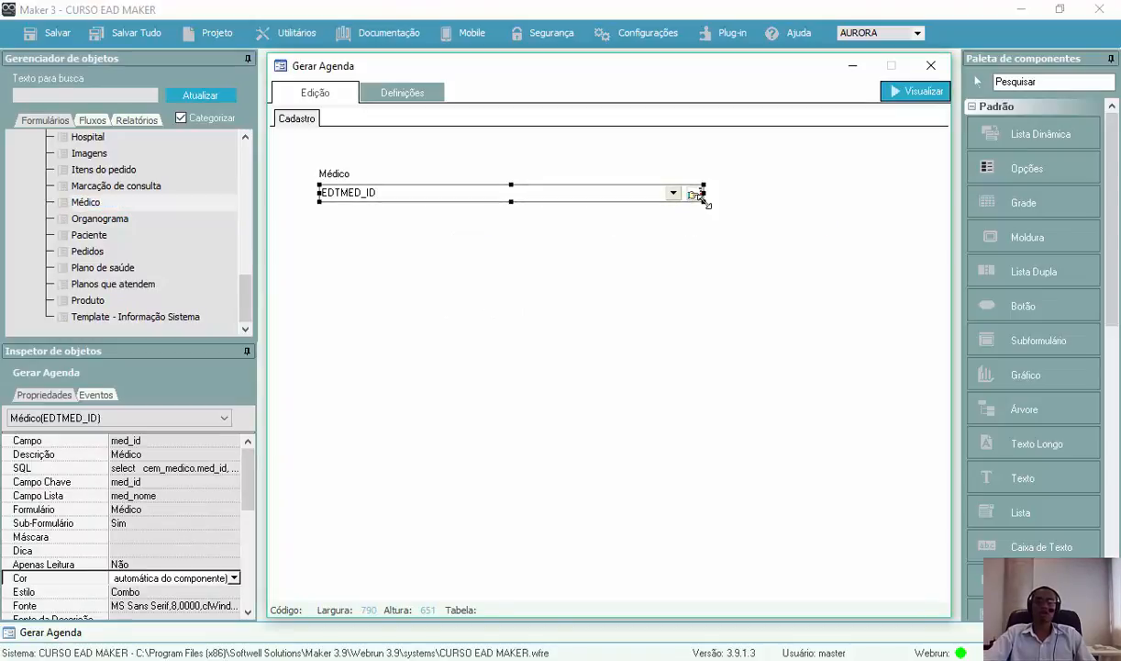
{"action": "left_click_drag", "start_coordinate": [703, 193], "coordinate": [551, 194]}
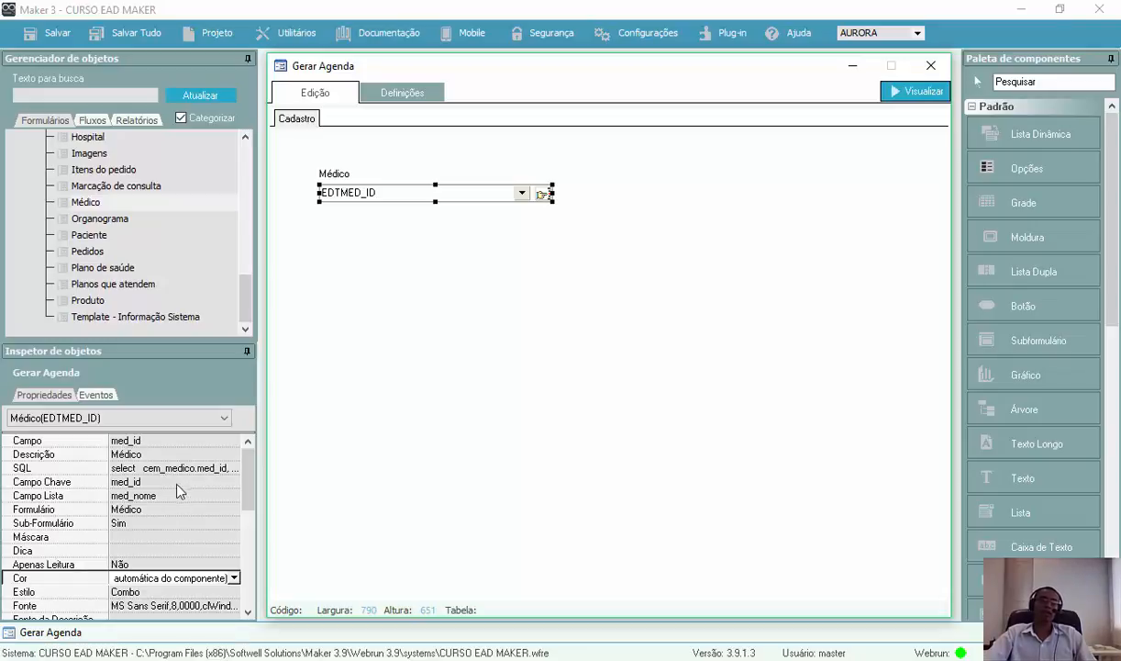
{"action": "left_click", "coordinate": [134, 440]}
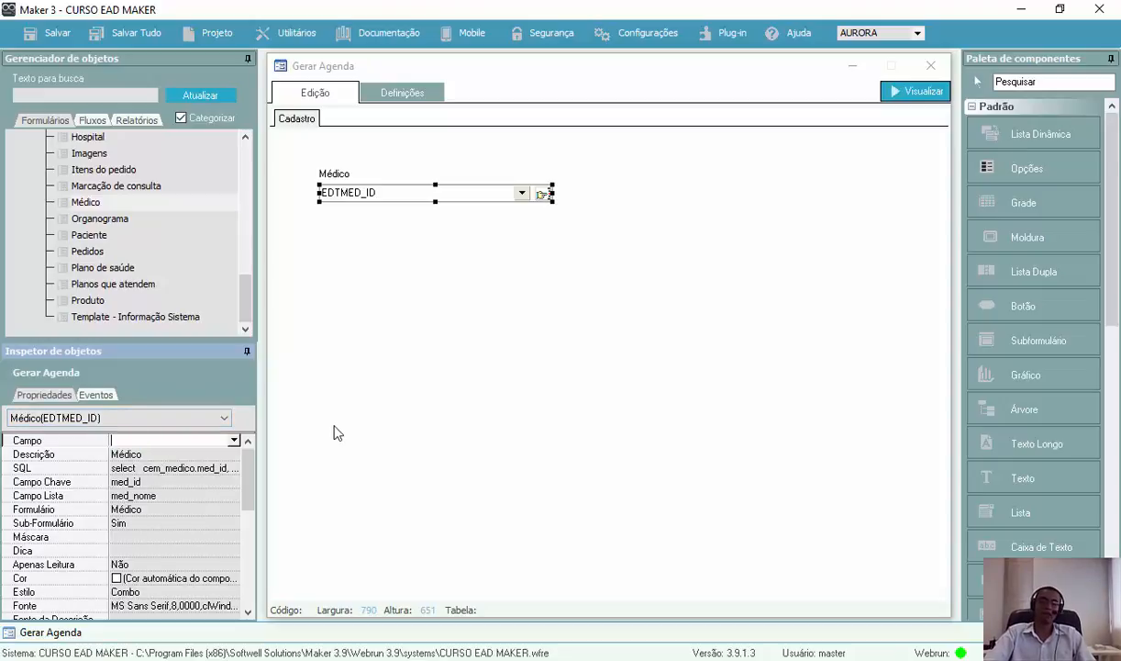
{"action": "left_click", "coordinate": [568, 380]}
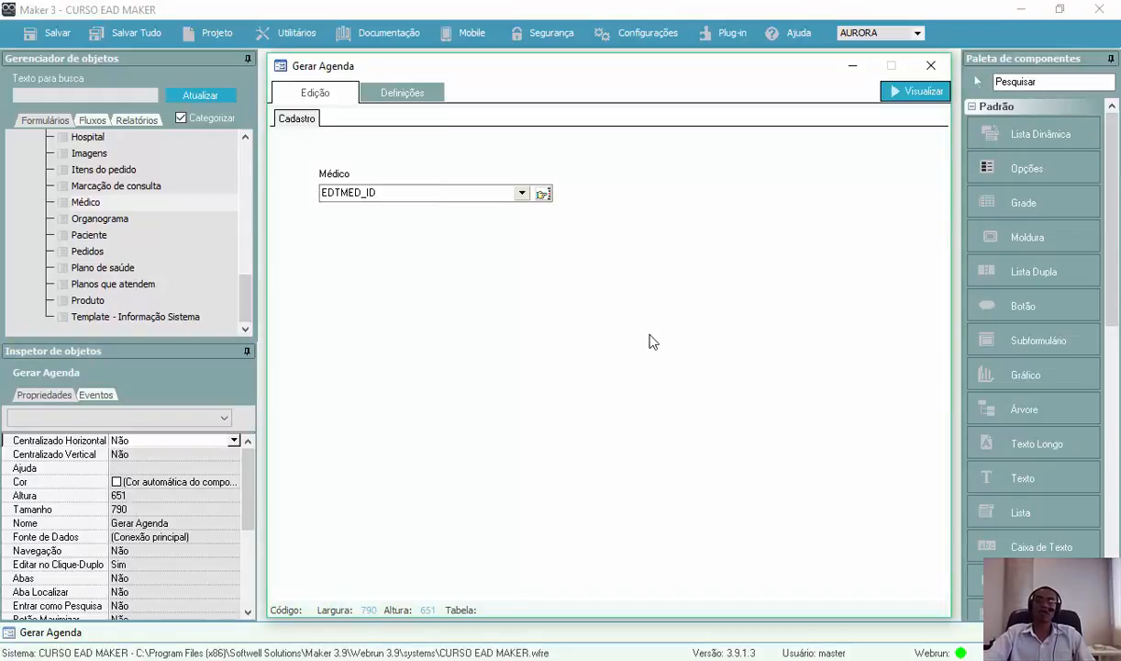
Add a Lista component beside the Médico list and set its Descrição to "Mês".
{"action": "left_click", "coordinate": [1055, 512]}
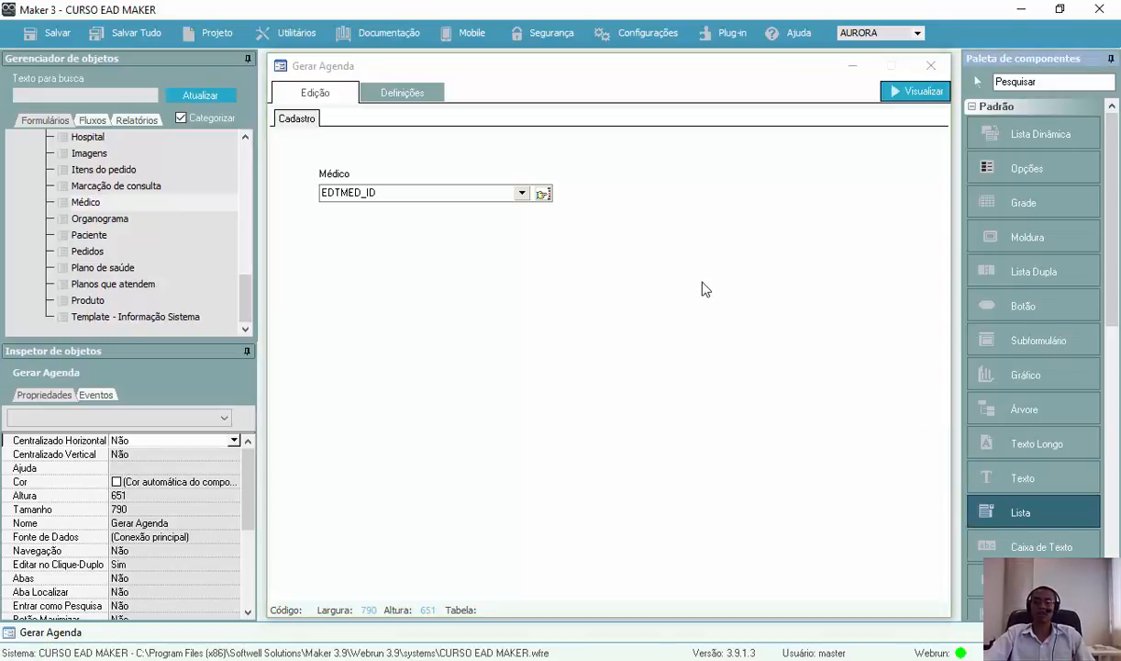
{"action": "left_click", "coordinate": [704, 289]}
{"action": "left_click_drag", "start_coordinate": [752, 292], "coordinate": [649, 200]}
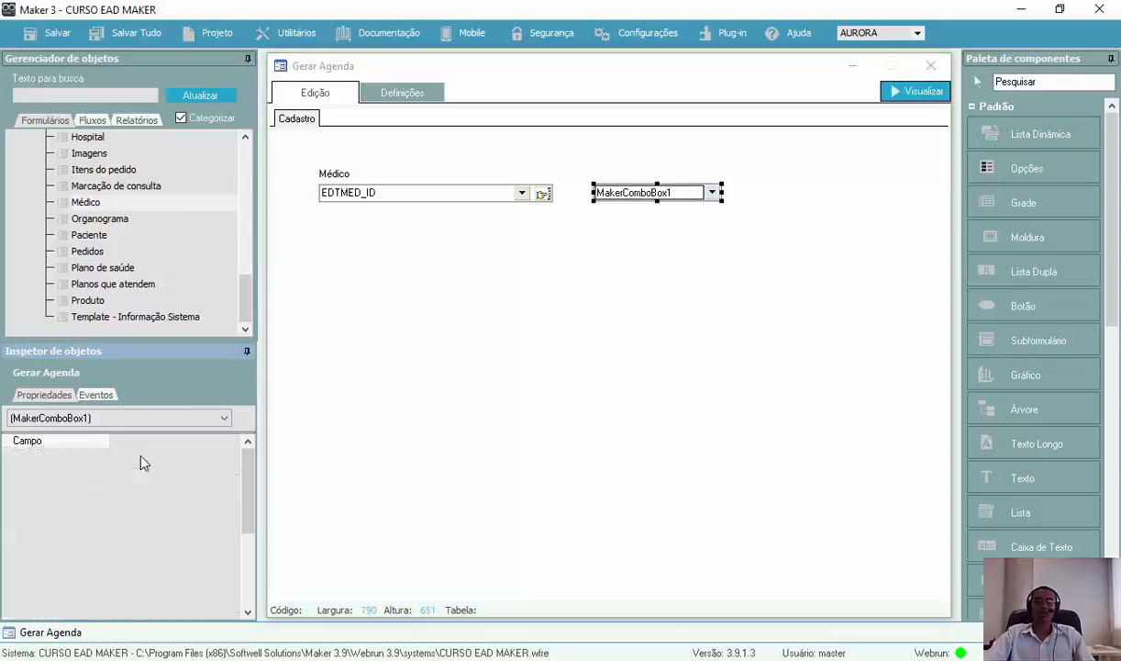
{"action": "left_click", "coordinate": [142, 454]}
{"action": "type", "text": "Mês"}
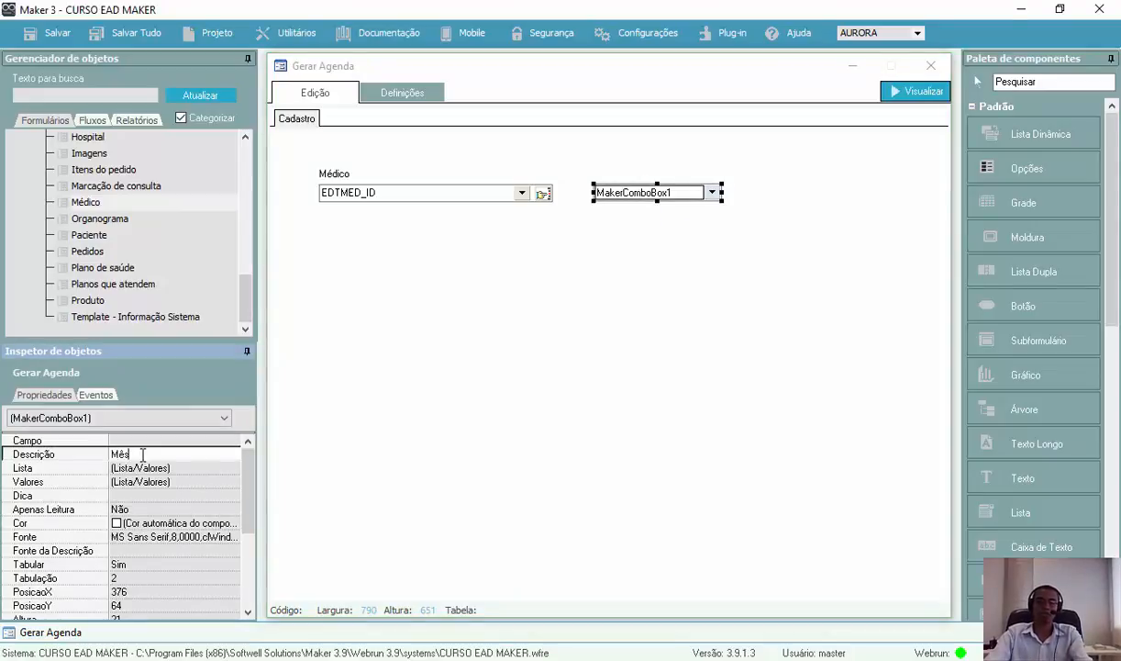
{"action": "key", "text": "Return"}
Open the Mês list's value and description editor and add value 1 as Janeiro and value 2 as Fevereiro.
{"action": "left_click", "coordinate": [174, 468]}
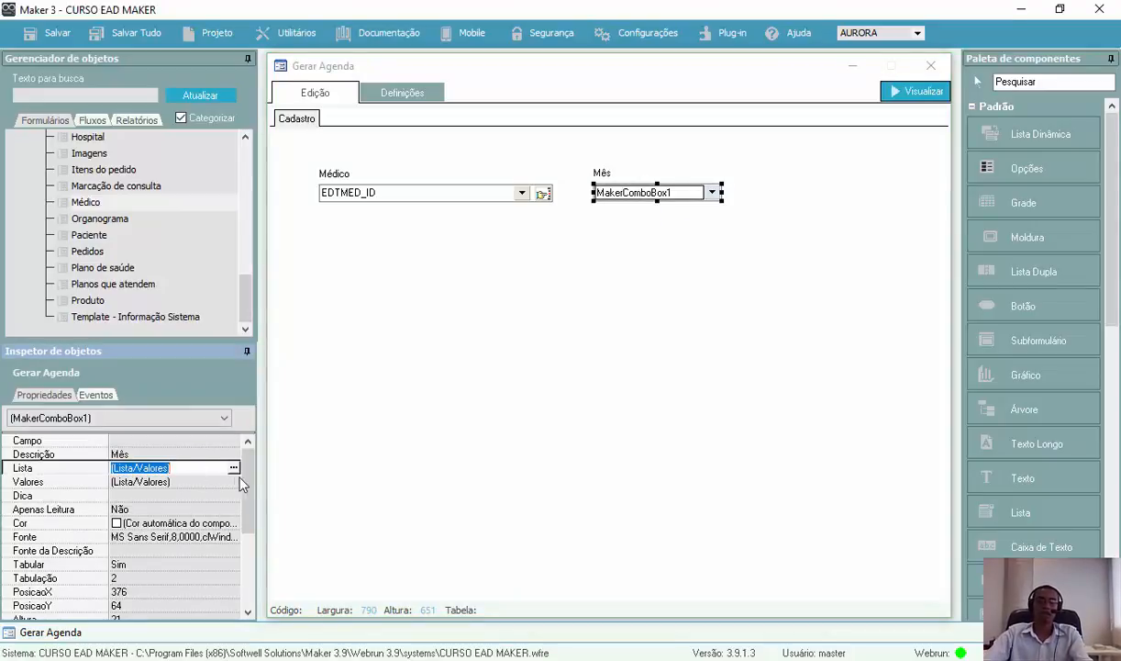
{"action": "left_click", "coordinate": [233, 468]}
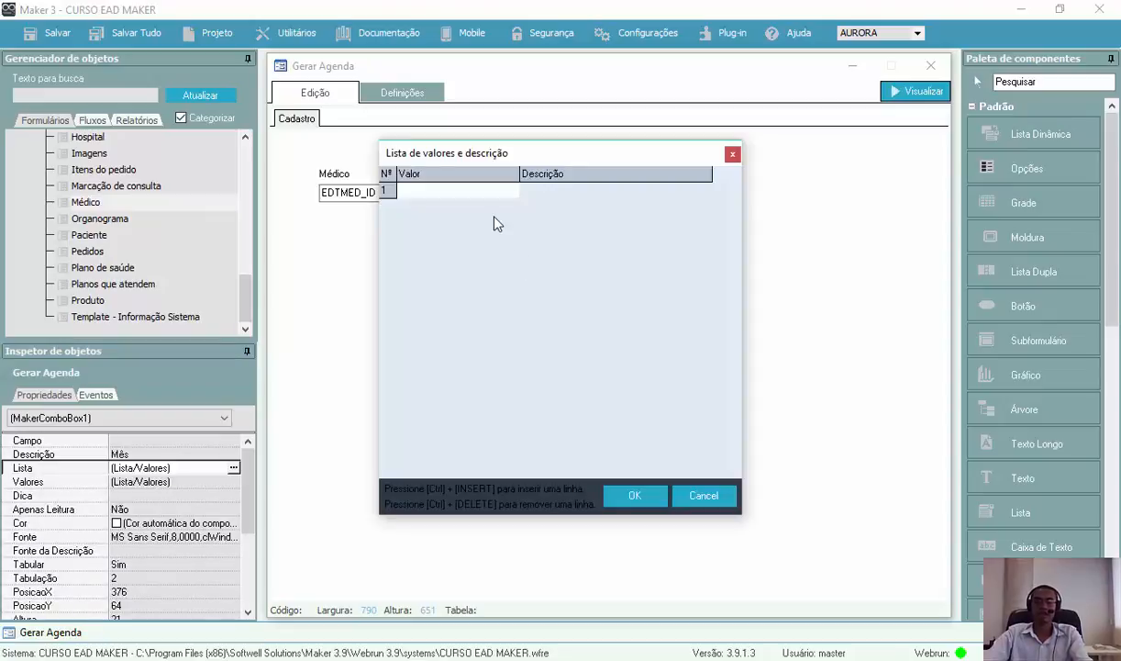
{"action": "left_click", "coordinate": [475, 193]}
{"action": "type", "text": "1"}
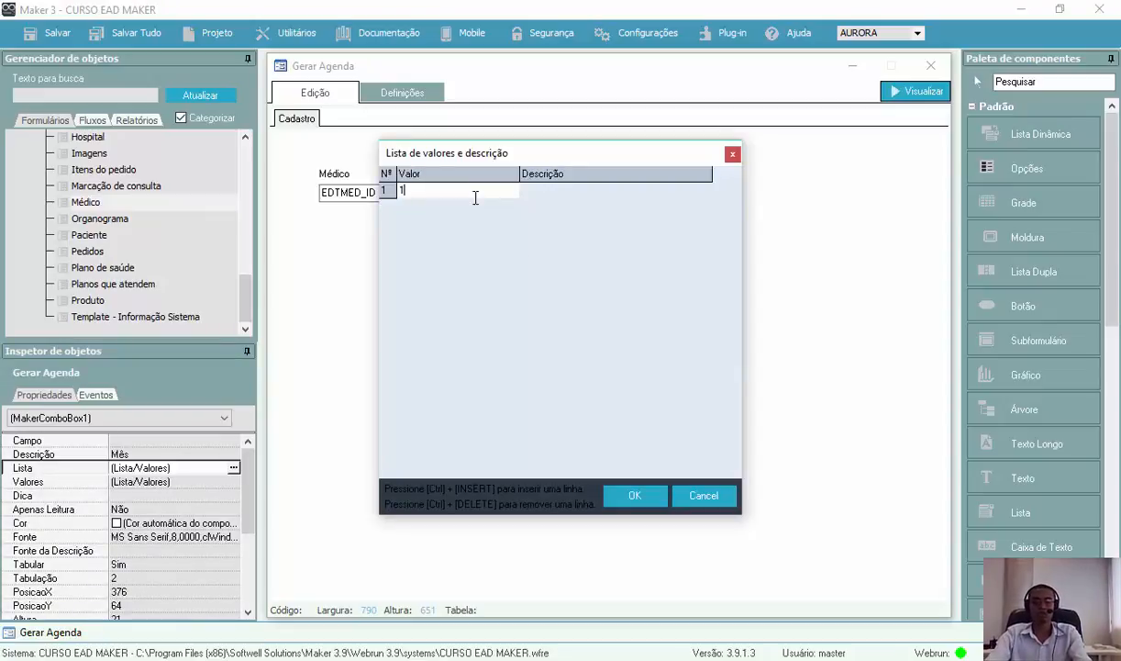
{"action": "key", "text": "Tab"}
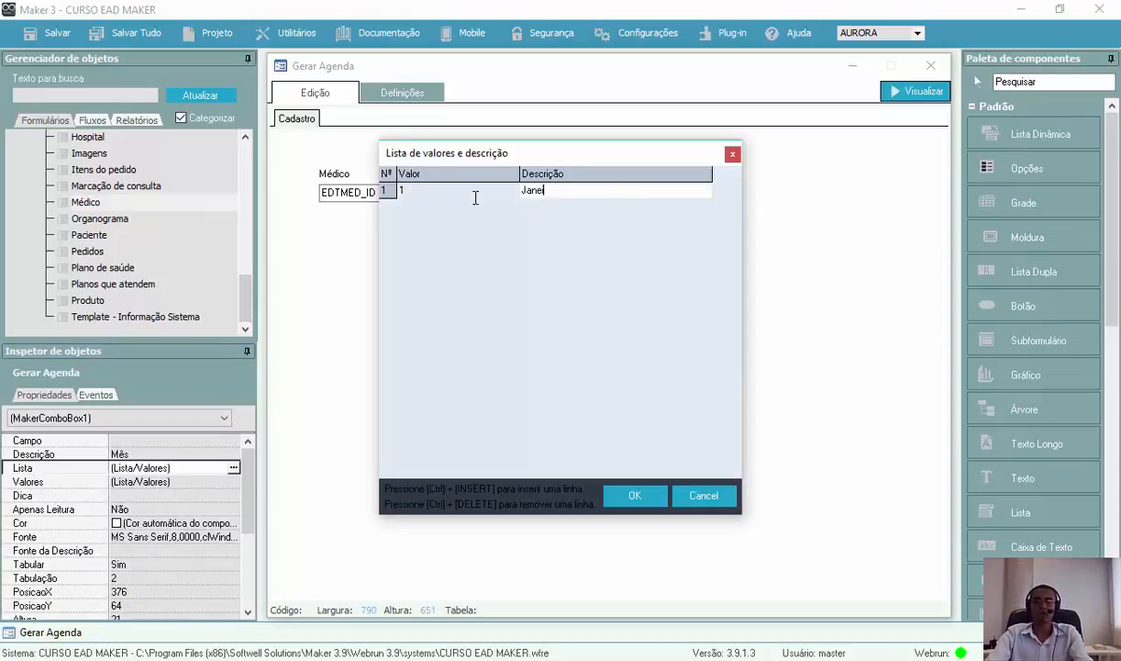
{"action": "key", "text": "Tab"}
{"action": "type", "text": "2"}
{"action": "key", "text": "Tab"}
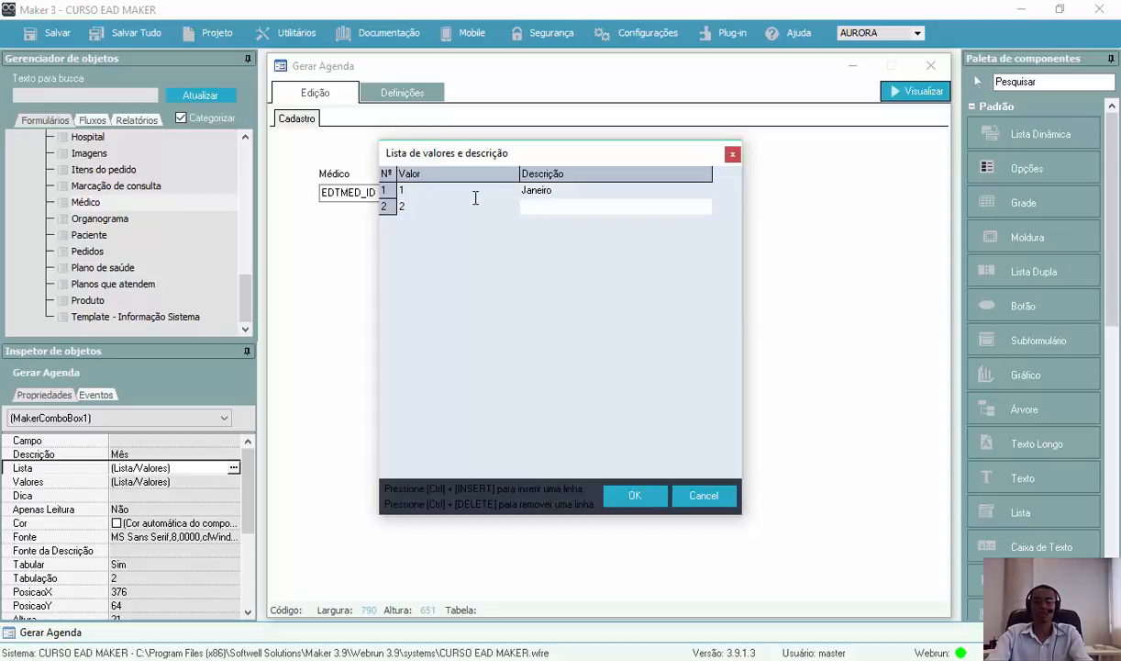
{"action": "type", "text": "Fevereiro"}
{"action": "key", "text": "Tab"}
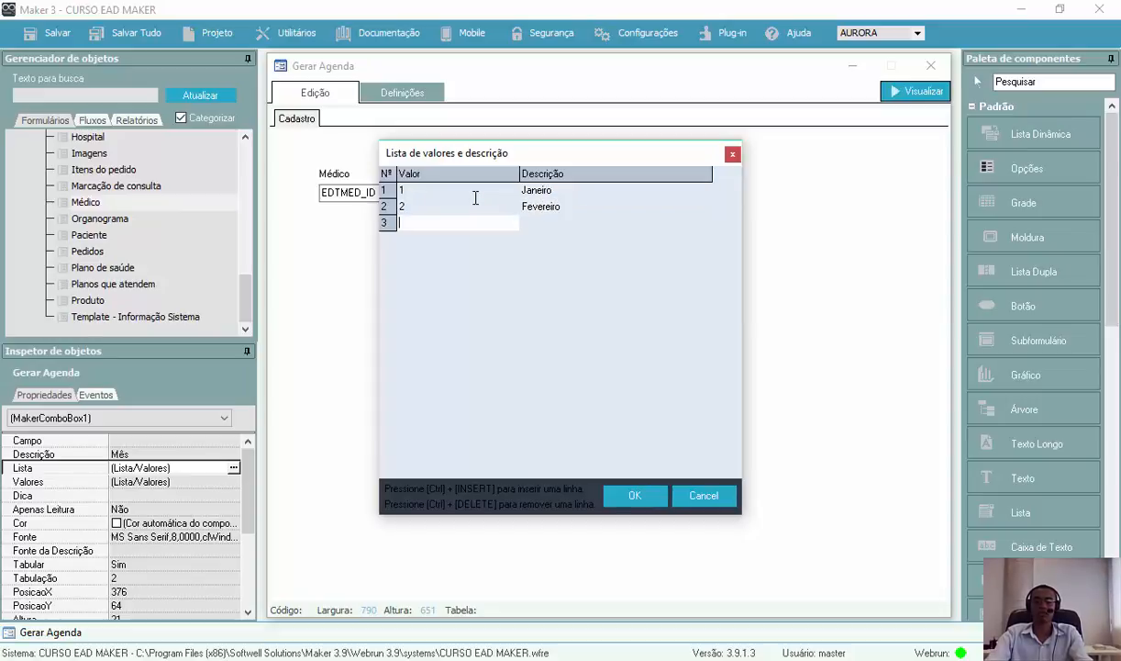
Add the entries 3 Março, 4 Abril and 5 Maio to the Mês list of values.
{"action": "type", "text": "3"}
{"action": "key", "text": "Tab"}
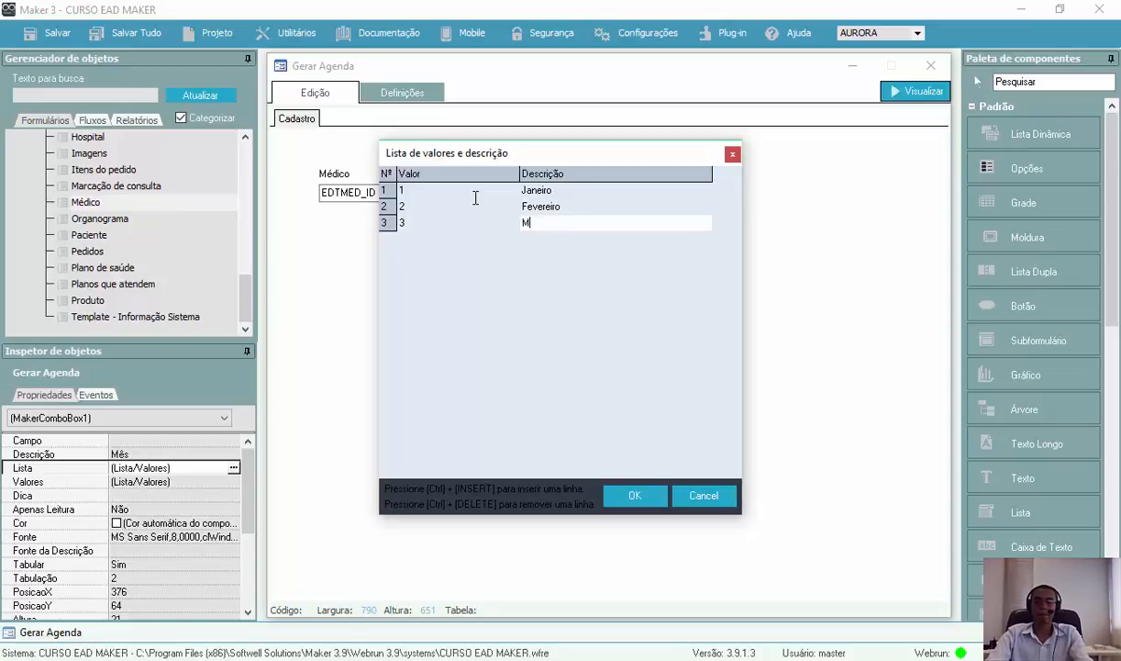
{"action": "key", "text": "Tab"}
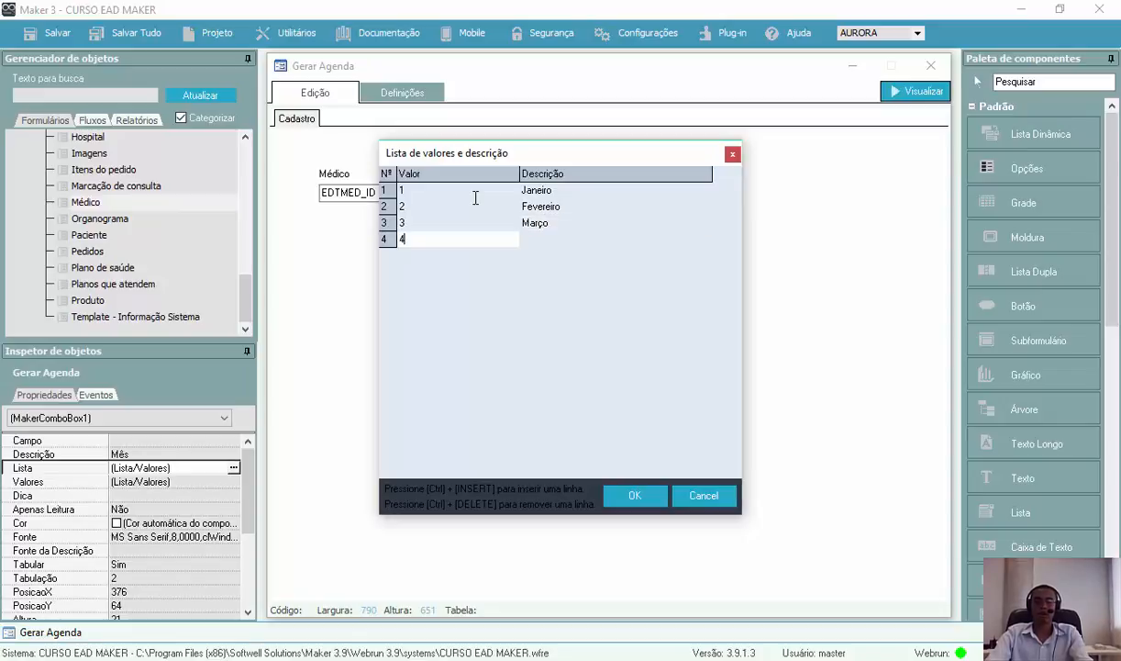
{"action": "key", "text": "Tab"}
{"action": "key", "text": "Tab"}
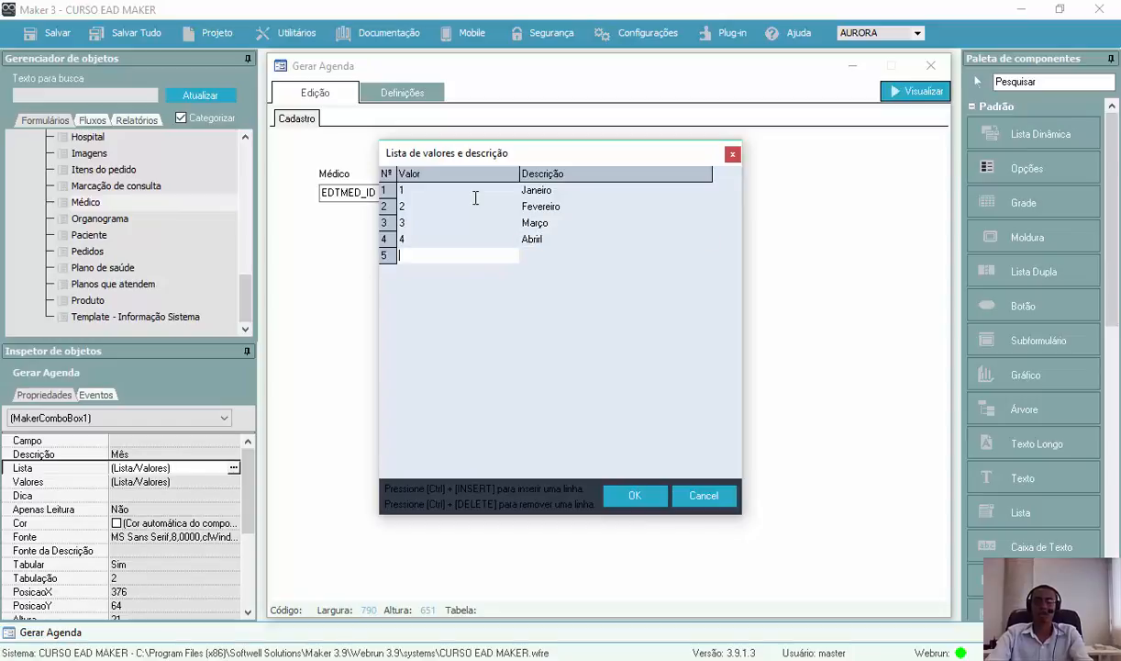
{"action": "type", "text": "5"}
{"action": "key", "text": "Tab"}
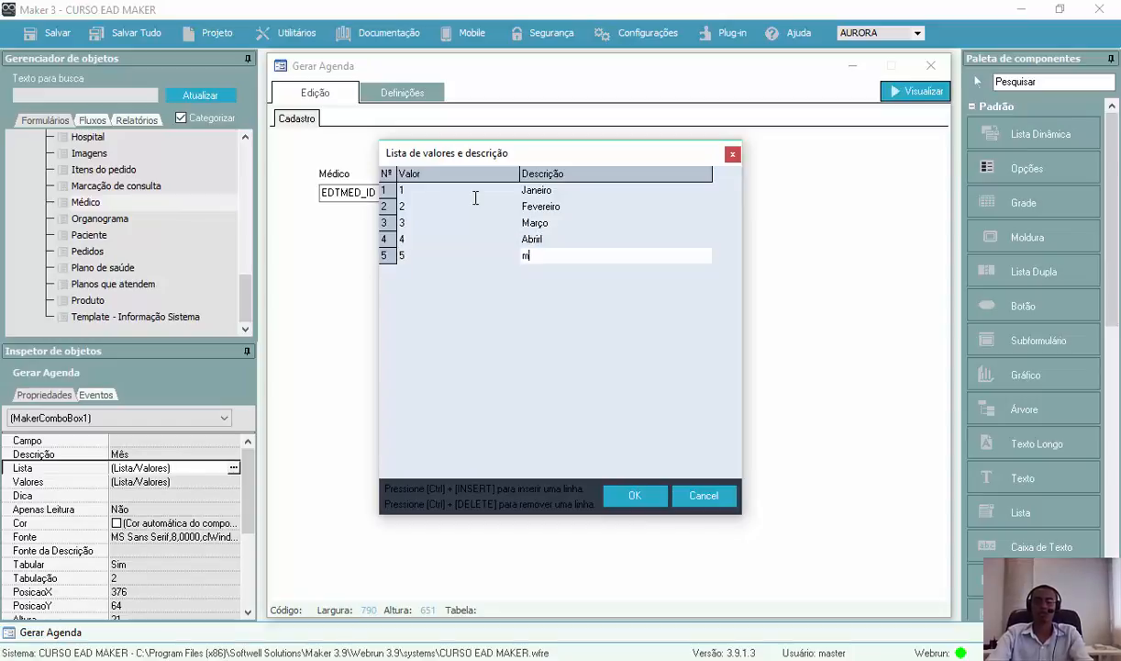
{"action": "type", "text": "Maio"}
{"action": "key", "text": "Tab"}
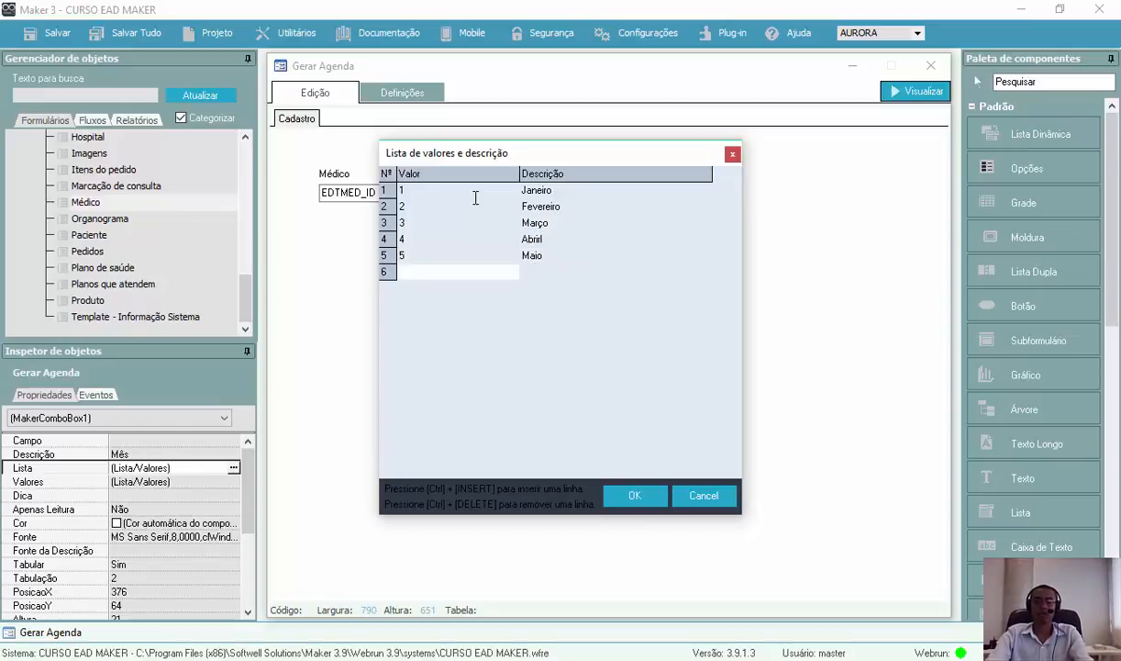
Add the entries 6 Junho, 7 Julho and 8 Agosto to the Mês list of values.
{"action": "key", "text": "Tab"}
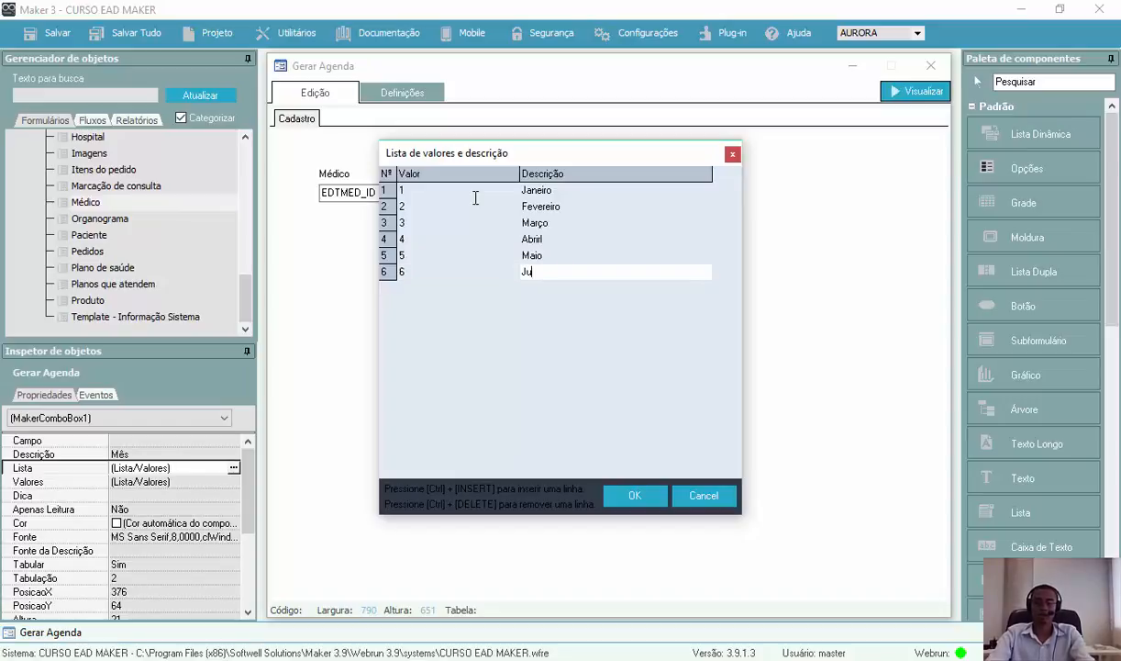
{"action": "key", "text": "Tab"}
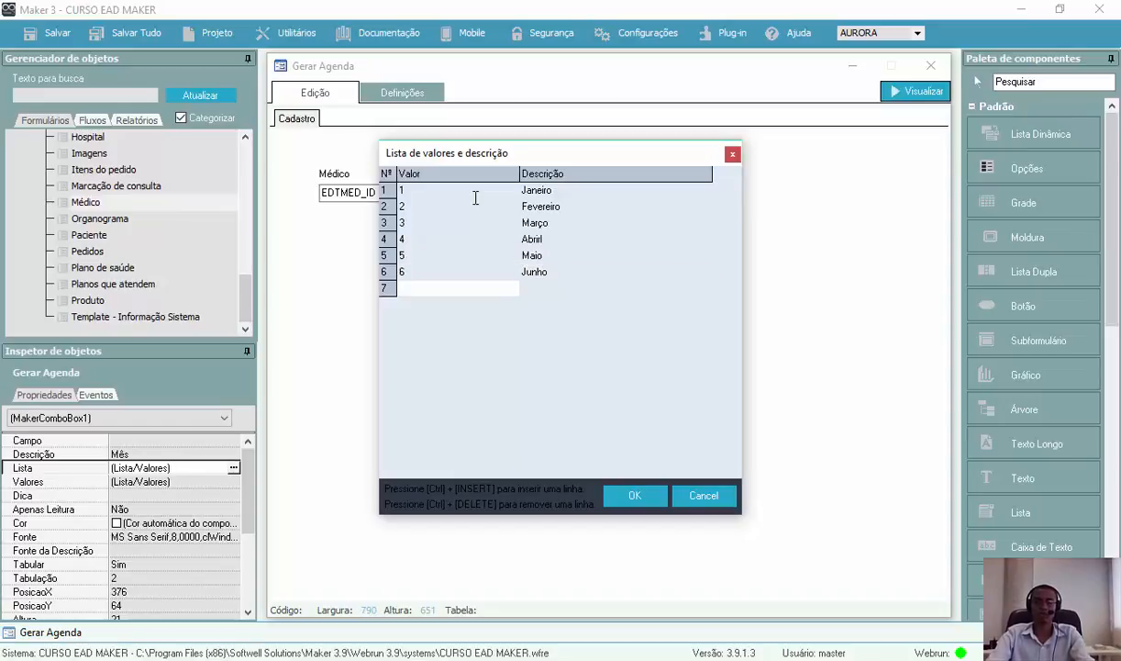
{"action": "type", "text": "7"}
{"action": "key", "text": "Tab"}
{"action": "type", "text": "Julho"}
{"action": "key", "text": "Tab"}
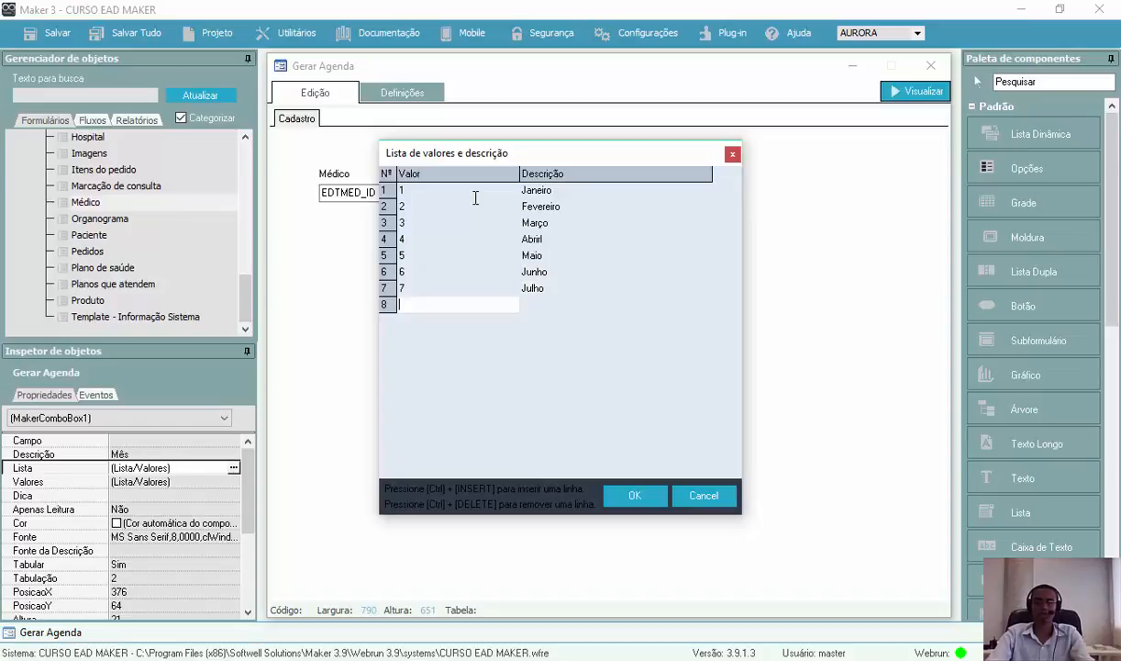
{"action": "key", "text": "Tab"}
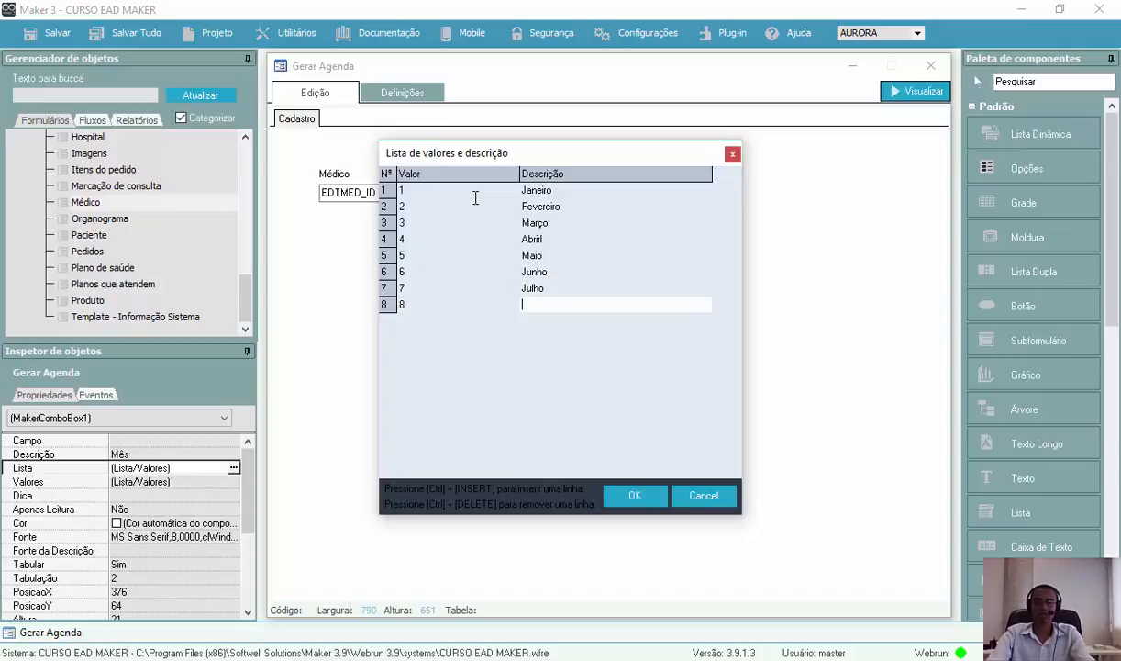
{"action": "type", "text": "Agosto"}
{"action": "key", "text": "Tab"}
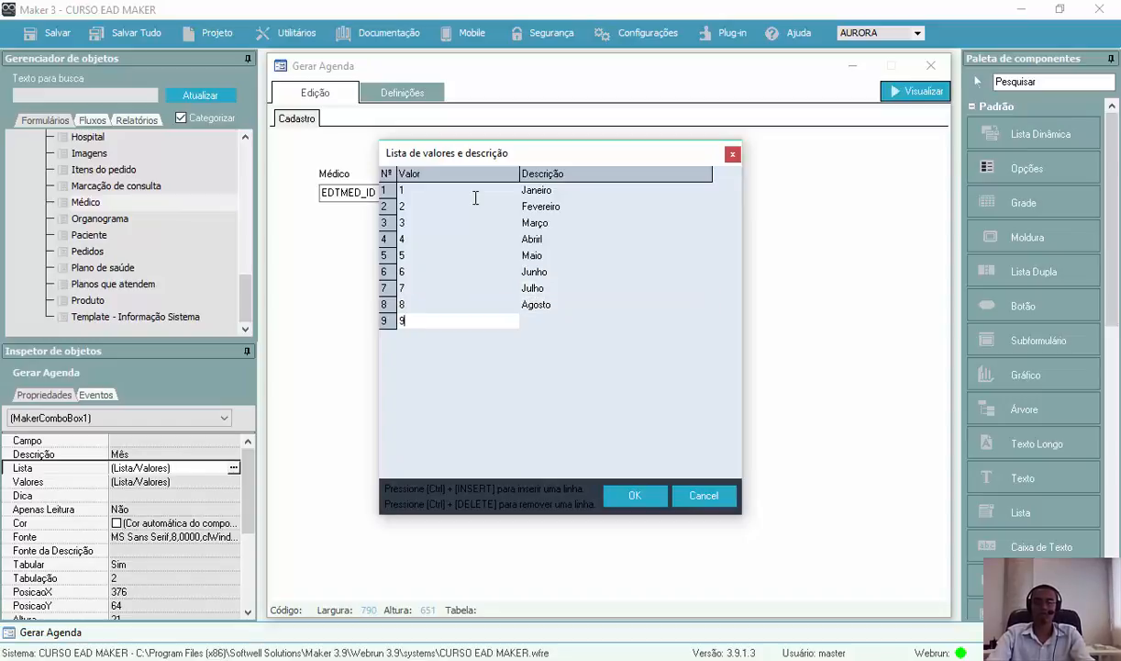
Add the entries 9 Setembro, 10 Outubro and 11 Novembro to the Mês list of values.
{"action": "key", "text": "Tab"}
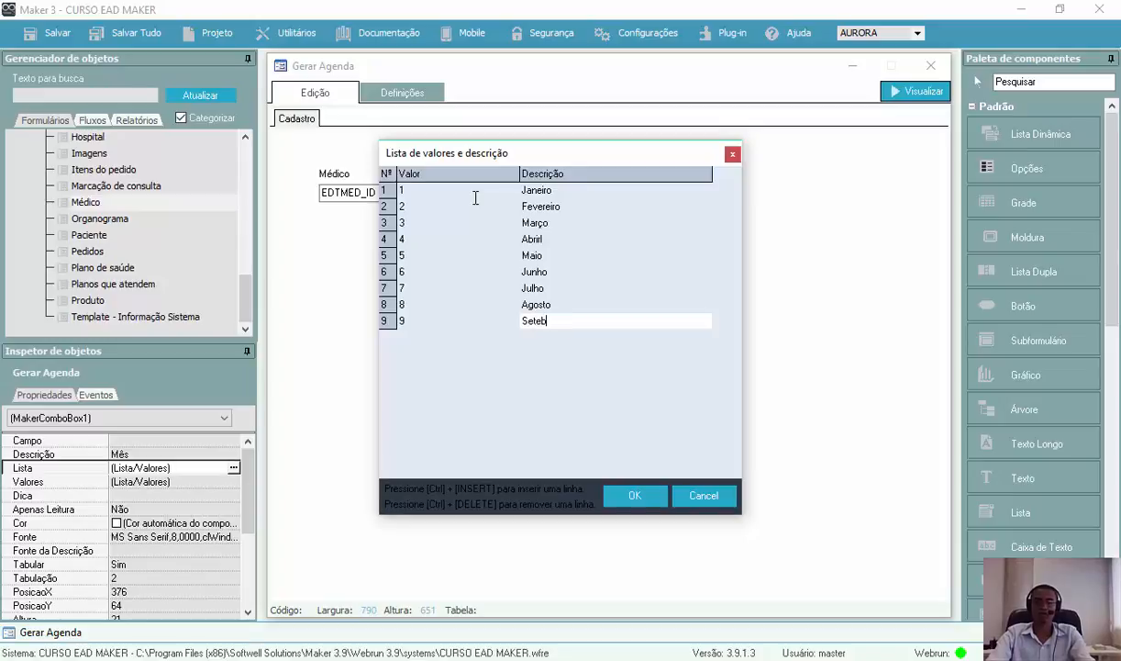
{"action": "key", "text": "Tab"}
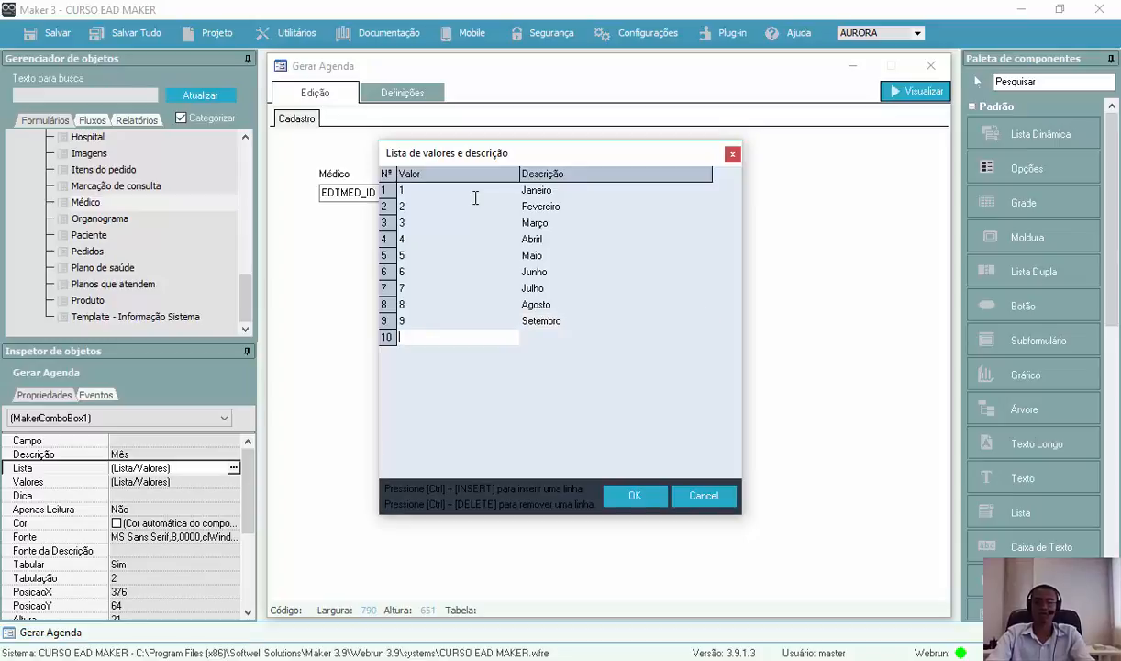
{"action": "key", "text": "Tab"}
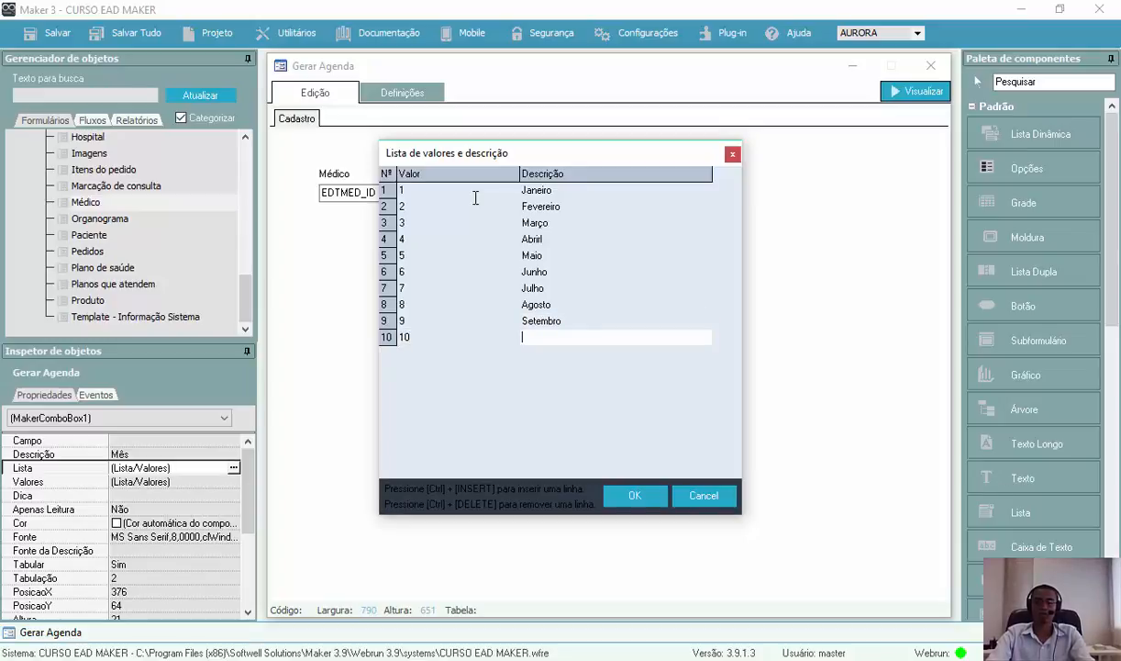
{"action": "key", "text": "Tab"}
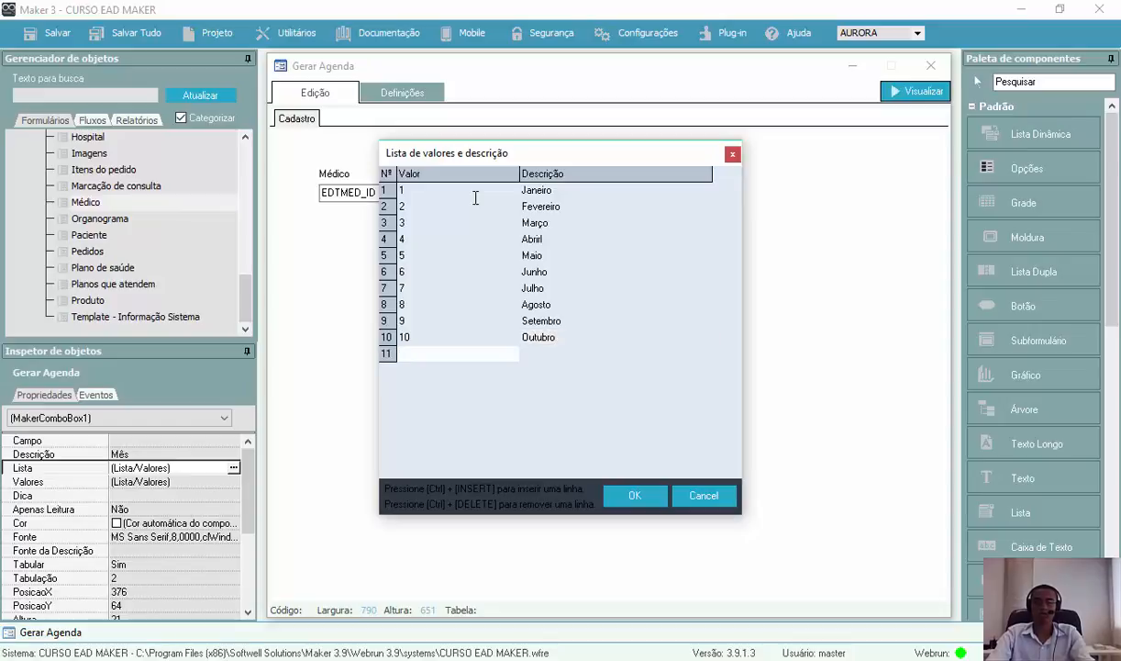
{"action": "type", "text": "11"}
{"action": "key", "text": "Tab"}
{"action": "type", "text": "n"}
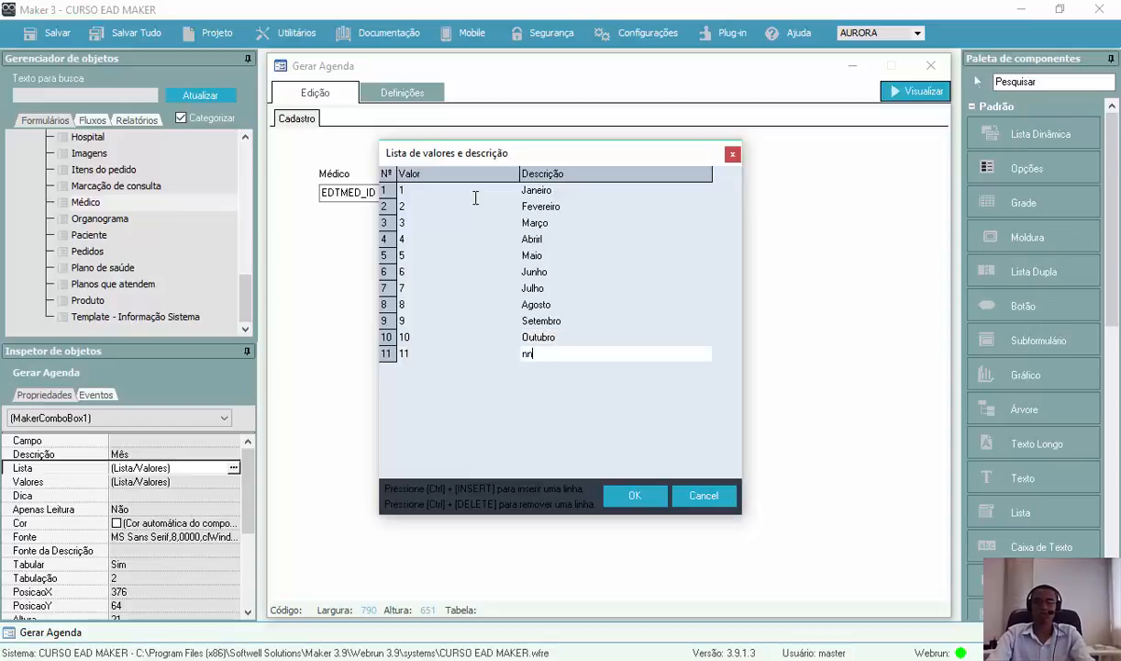
{"action": "key", "text": "BackSpace"}
{"action": "type", "text": "Novembro"}
{"action": "key", "text": "Tab"}
Add the final entry 12 Dezembro to the Mês list of values and accept the list.
{"action": "type", "text": "12"}
{"action": "key", "text": "Down"}
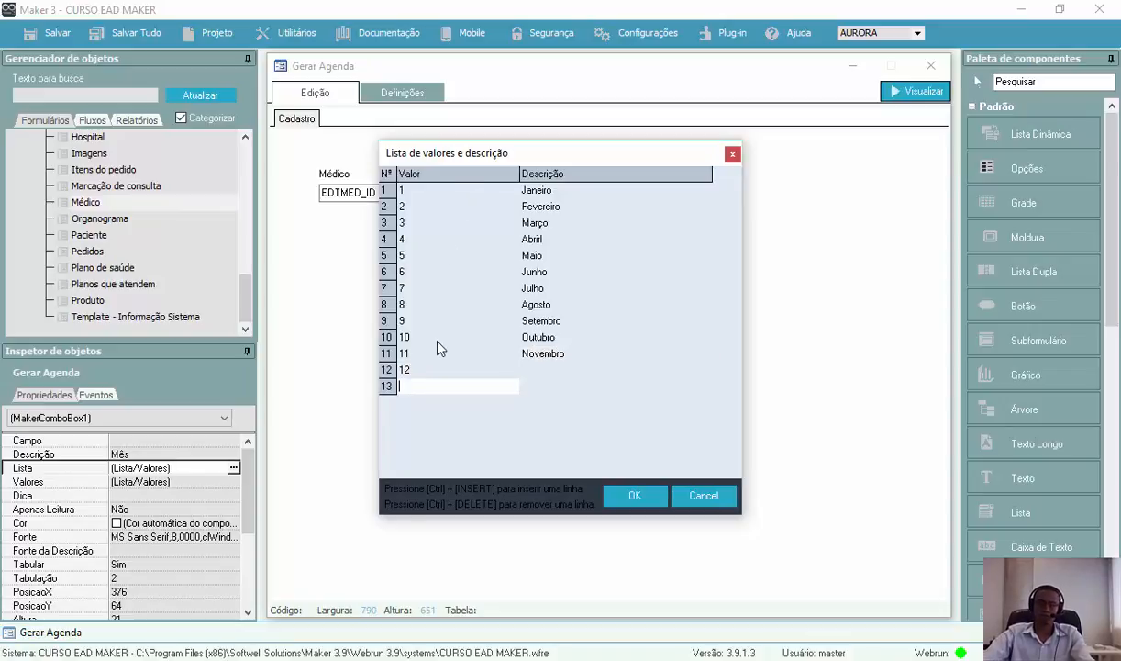
{"action": "left_click", "coordinate": [557, 370]}
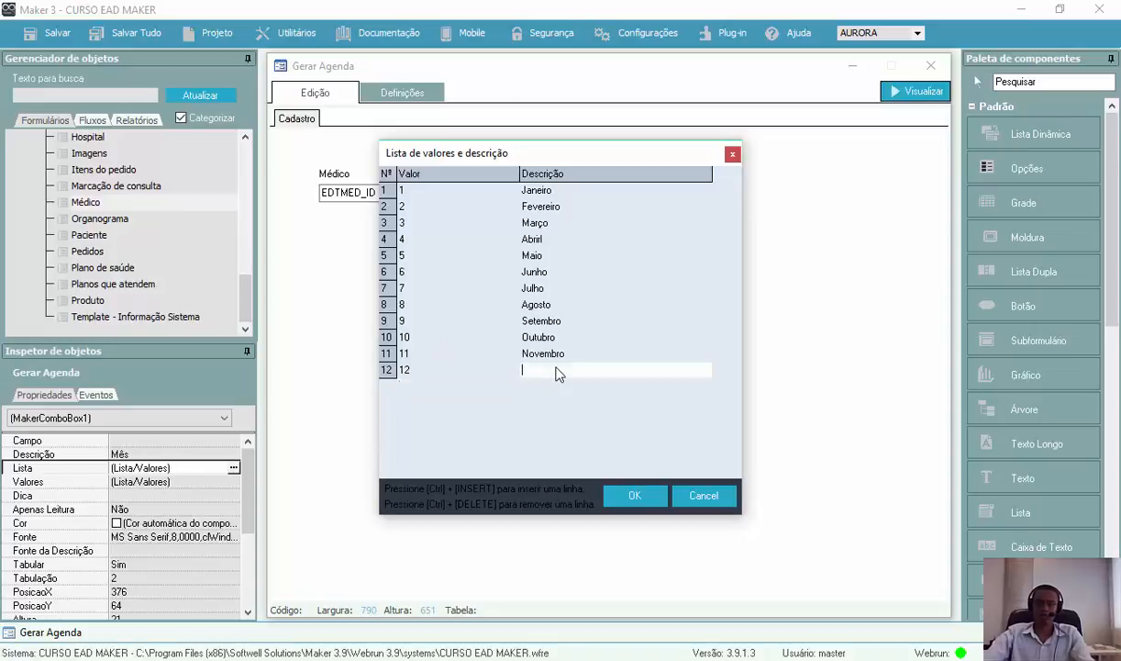
{"action": "type", "text": "Deze"}
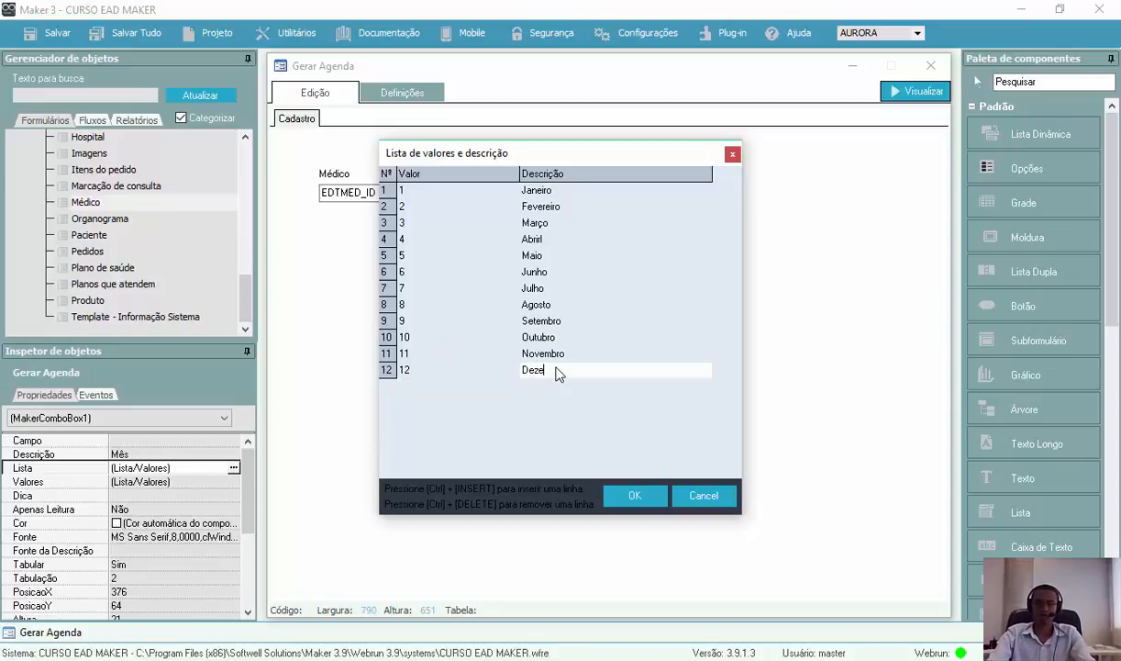
{"action": "type", "text": "mbro"}
{"action": "left_click", "coordinate": [428, 367]}
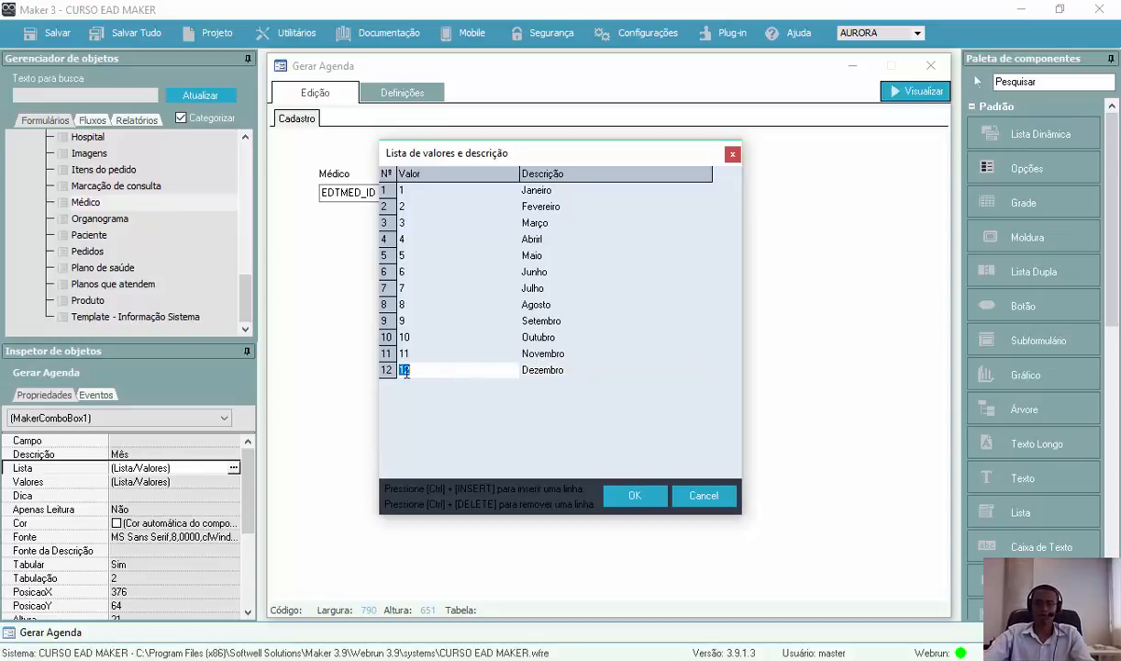
{"action": "left_click", "coordinate": [565, 370]}
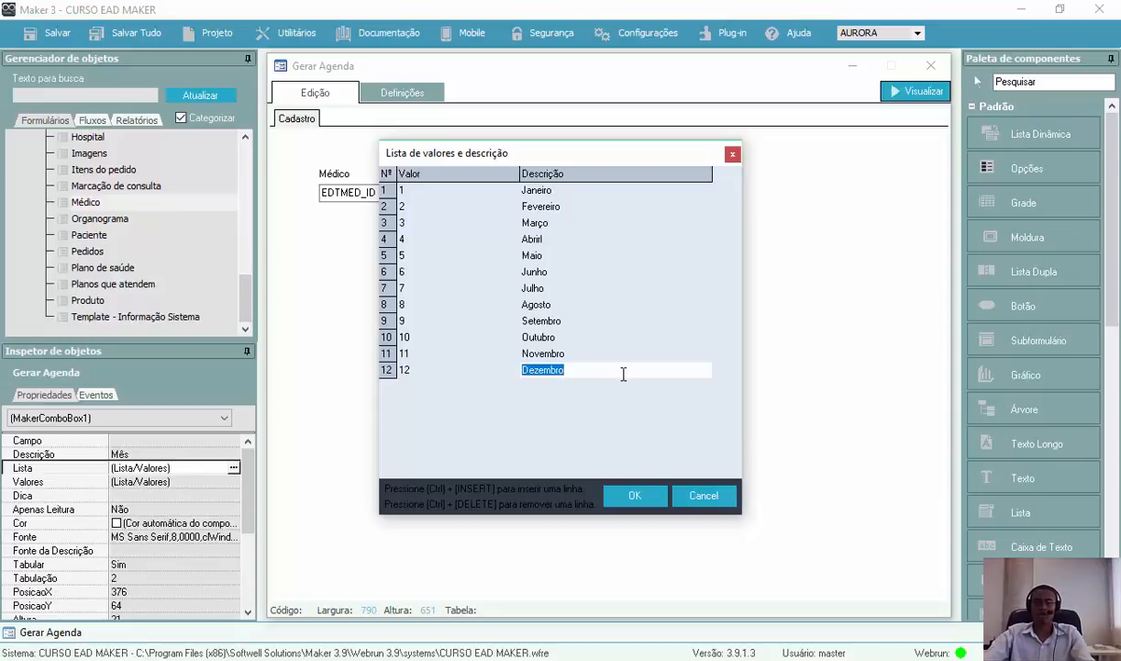
{"action": "left_click", "coordinate": [624, 493]}
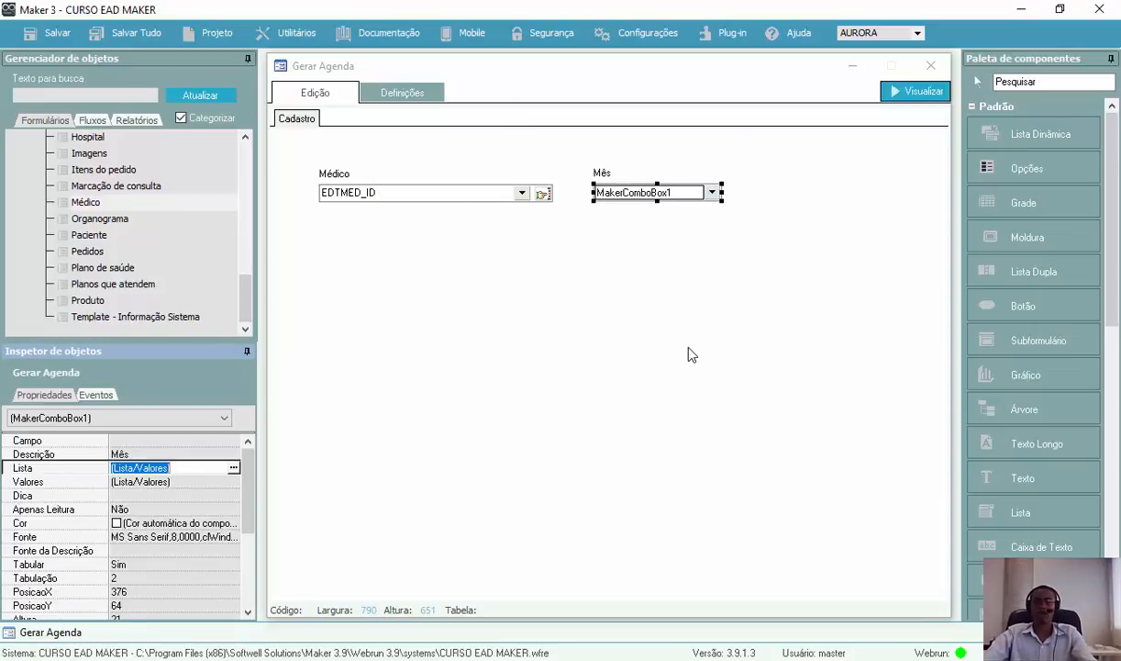
Add a Caixa de Texto component beside the Mês list and set its Descrição to "Ano".
{"action": "left_click", "coordinate": [697, 273]}
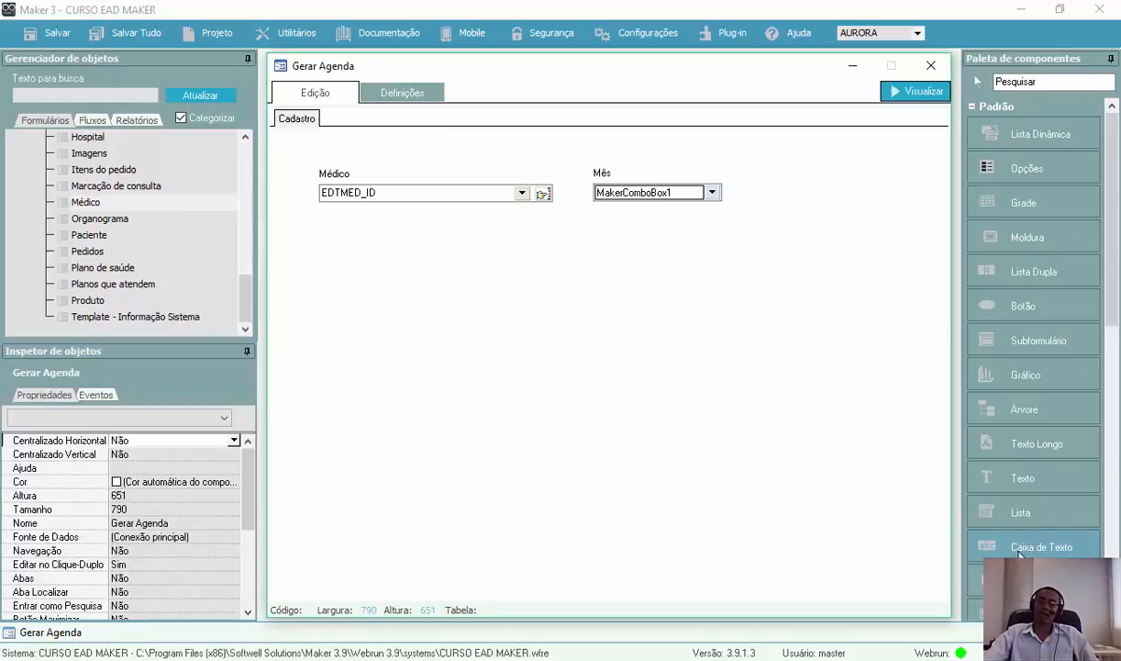
{"action": "left_click", "coordinate": [1030, 549]}
{"action": "left_click", "coordinate": [741, 269]}
{"action": "left_click_drag", "start_coordinate": [773, 283], "coordinate": [795, 200]}
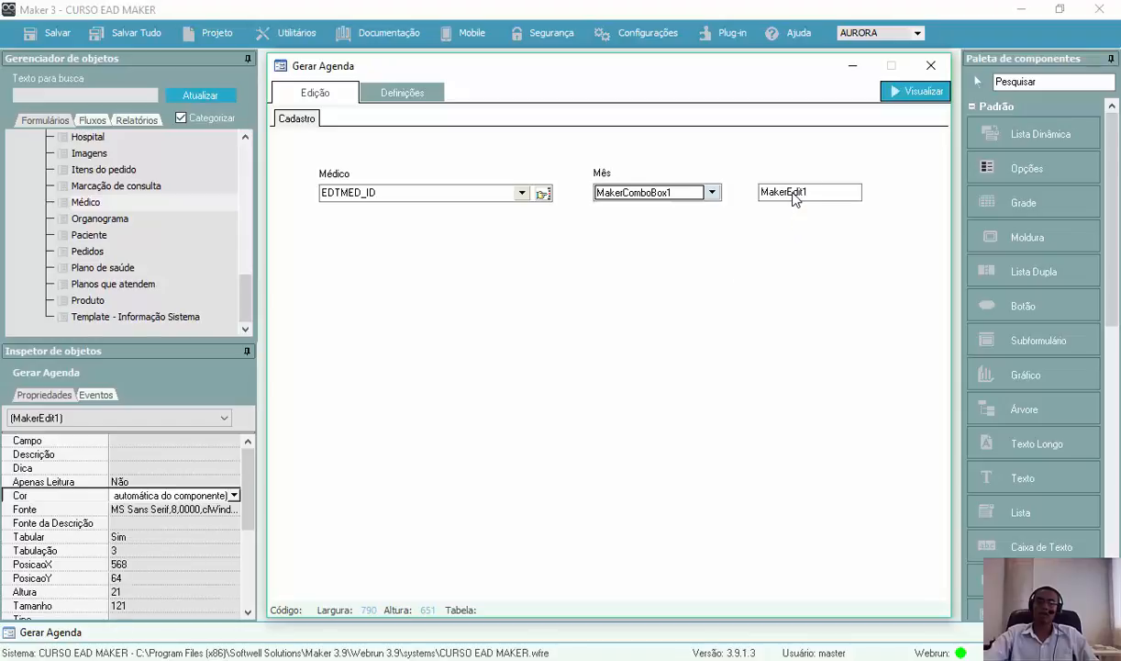
{"action": "left_click", "coordinate": [151, 454]}
{"action": "type", "text": "Ano"}
{"action": "key", "text": "Return"}
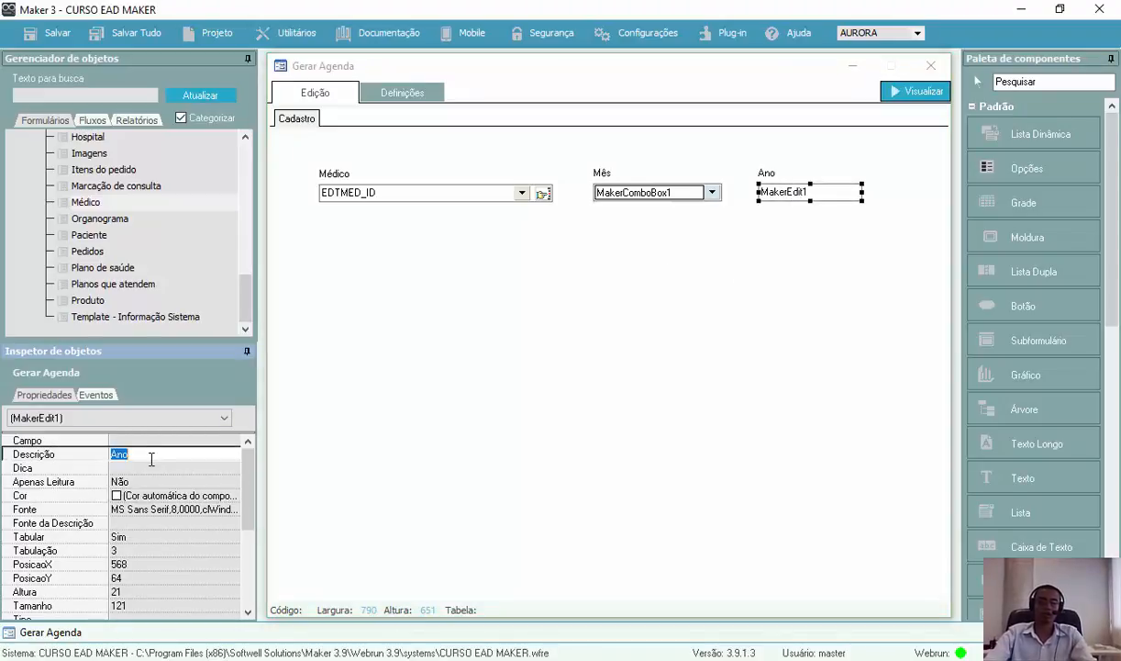
Set the Tipo property of the Ano text box to ANO.
{"action": "left_click_drag", "start_coordinate": [248, 513], "coordinate": [255, 540]}
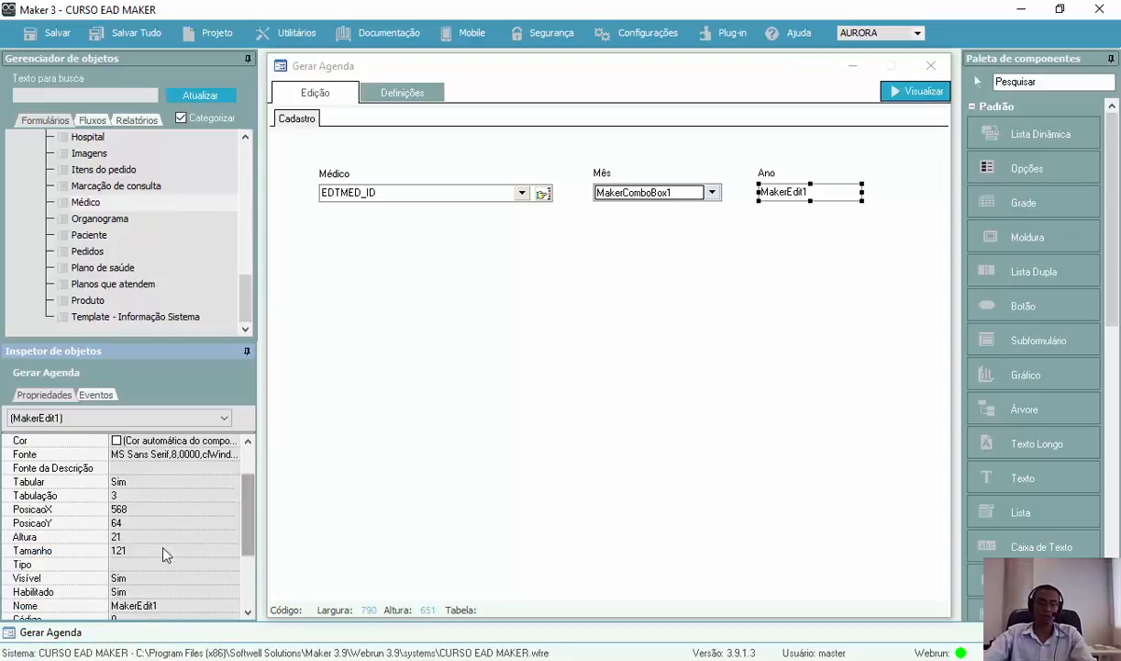
{"action": "left_click", "coordinate": [156, 563]}
{"action": "left_click", "coordinate": [211, 563]}
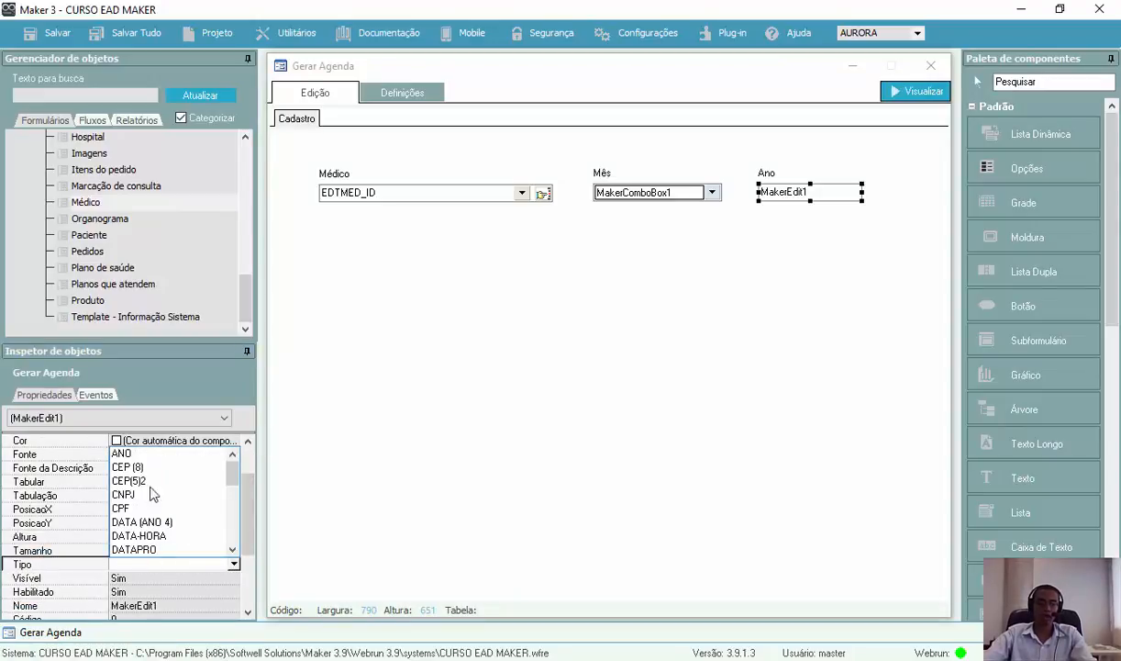
{"action": "left_click", "coordinate": [133, 450]}
{"action": "left_click", "coordinate": [615, 411]}
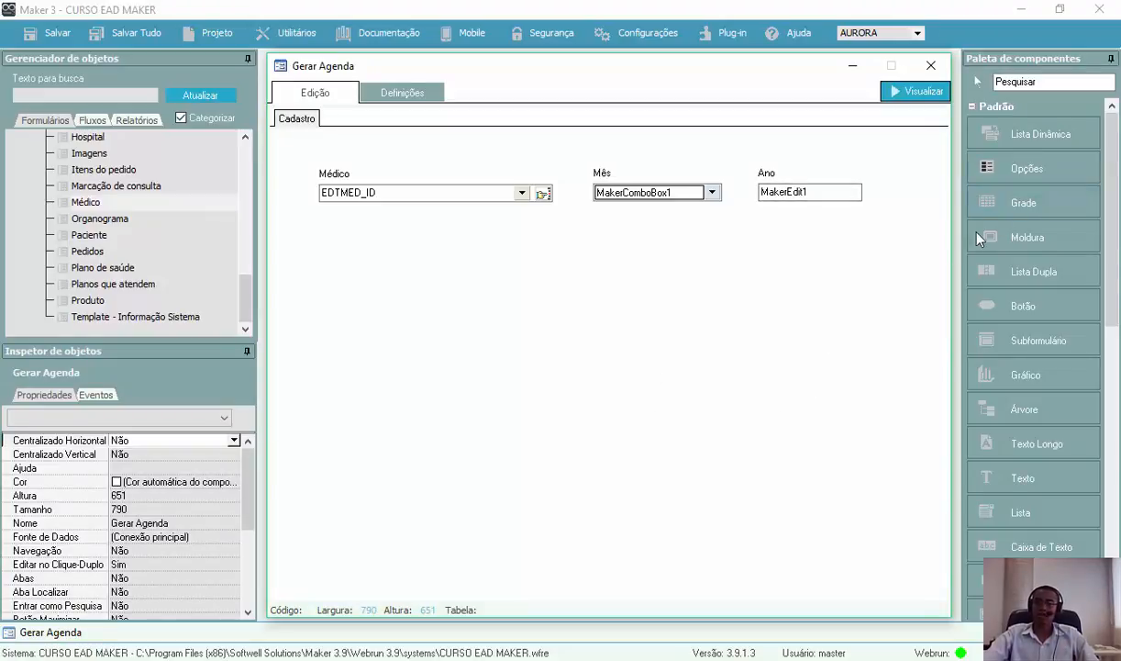
Place a Grade component below the Médico, Mês and Ano fields, enlarge it to fill the form's remaining area, and select it.
{"action": "left_click", "coordinate": [1024, 203]}
{"action": "left_click", "coordinate": [670, 370]}
{"action": "left_click_drag", "start_coordinate": [725, 403], "coordinate": [386, 286]}
{"action": "left_click_drag", "start_coordinate": [594, 351], "coordinate": [887, 569]}
{"action": "left_click", "coordinate": [912, 457]}
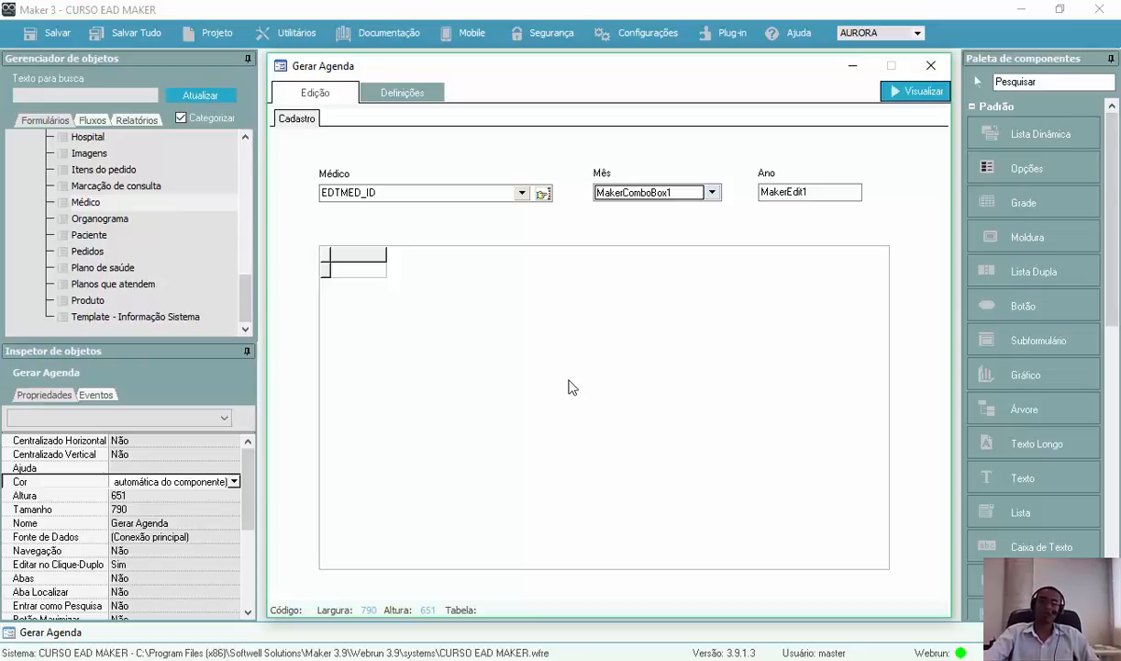
{"action": "left_click", "coordinate": [562, 344]}
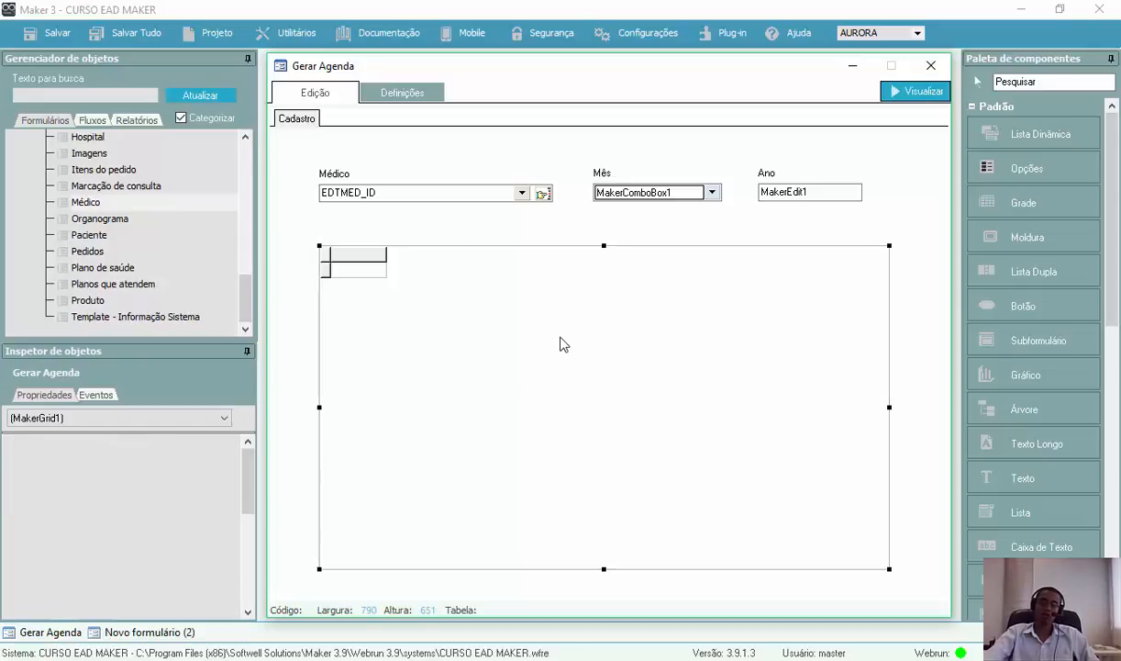
Create a new form named "Agenda" from the grid, enlarge it to about 684 by 553, and reposition its window.
{"action": "double_click", "coordinate": [583, 348]}
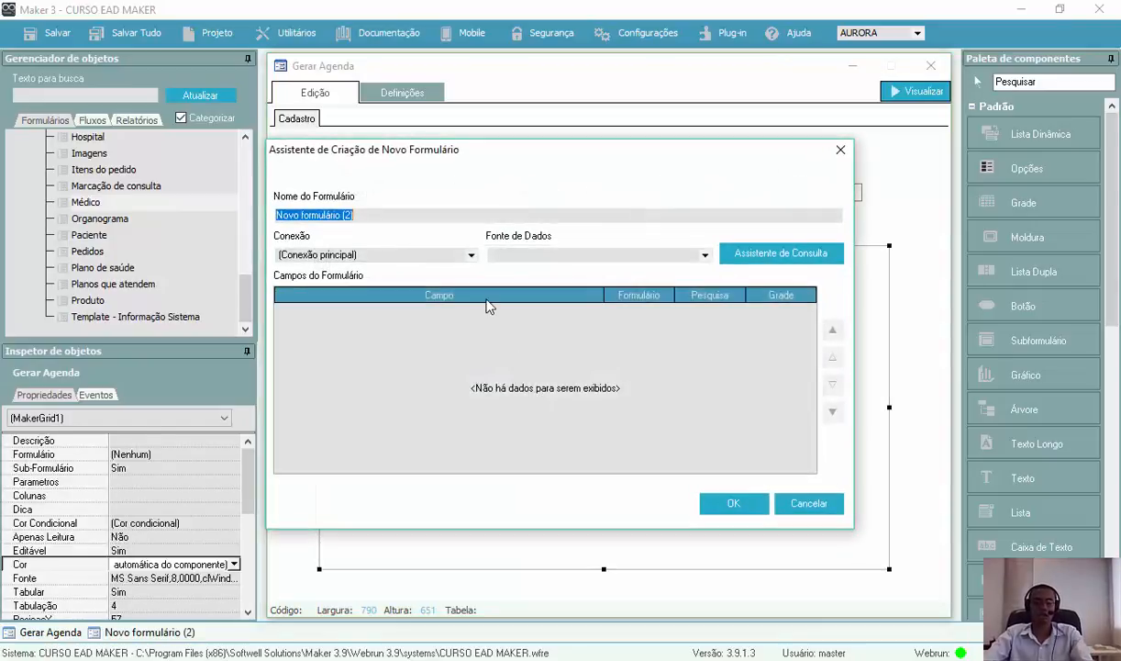
{"action": "type", "text": "Agenda"}
{"action": "key", "text": "Return"}
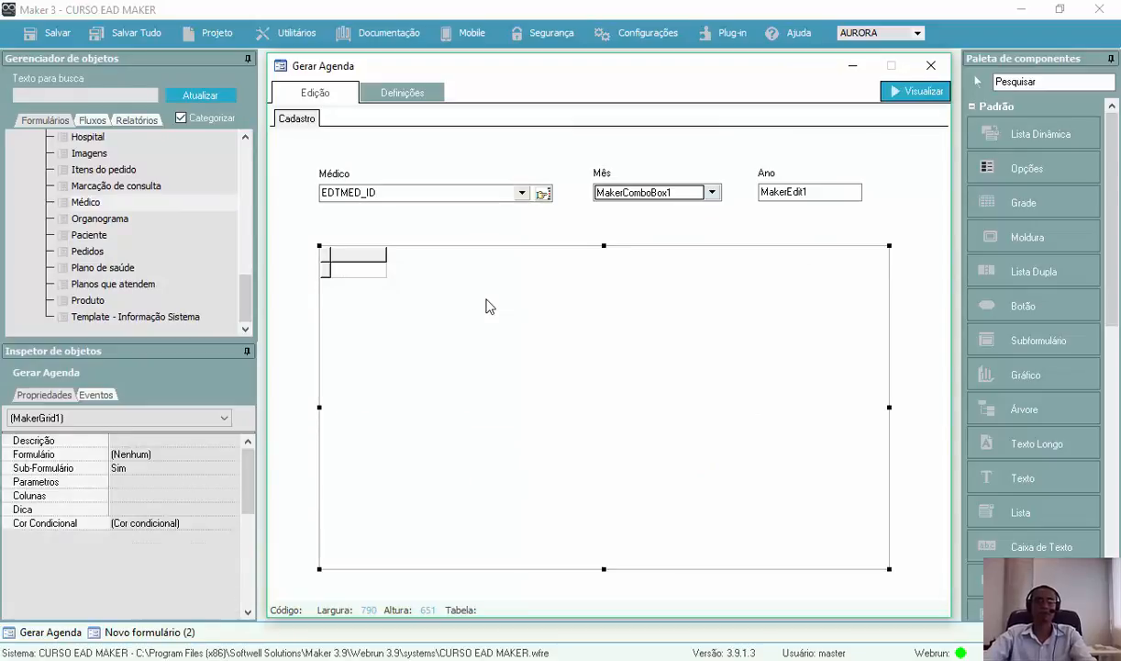
{"action": "left_click_drag", "start_coordinate": [518, 156], "coordinate": [484, 80]}
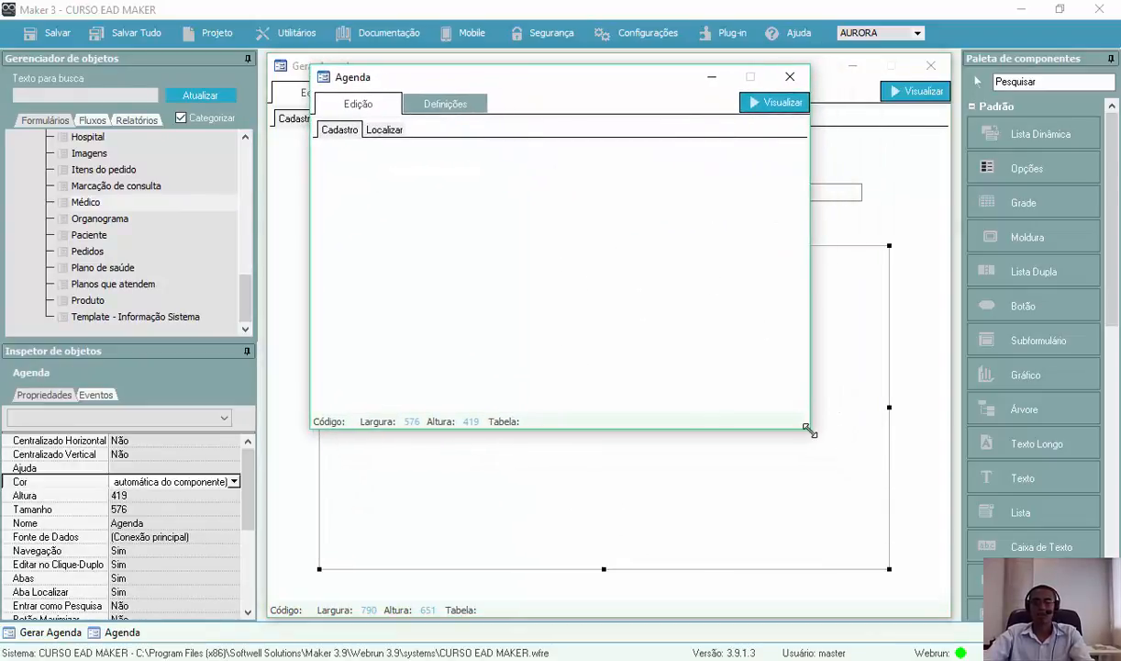
{"action": "left_click_drag", "start_coordinate": [809, 430], "coordinate": [902, 543]}
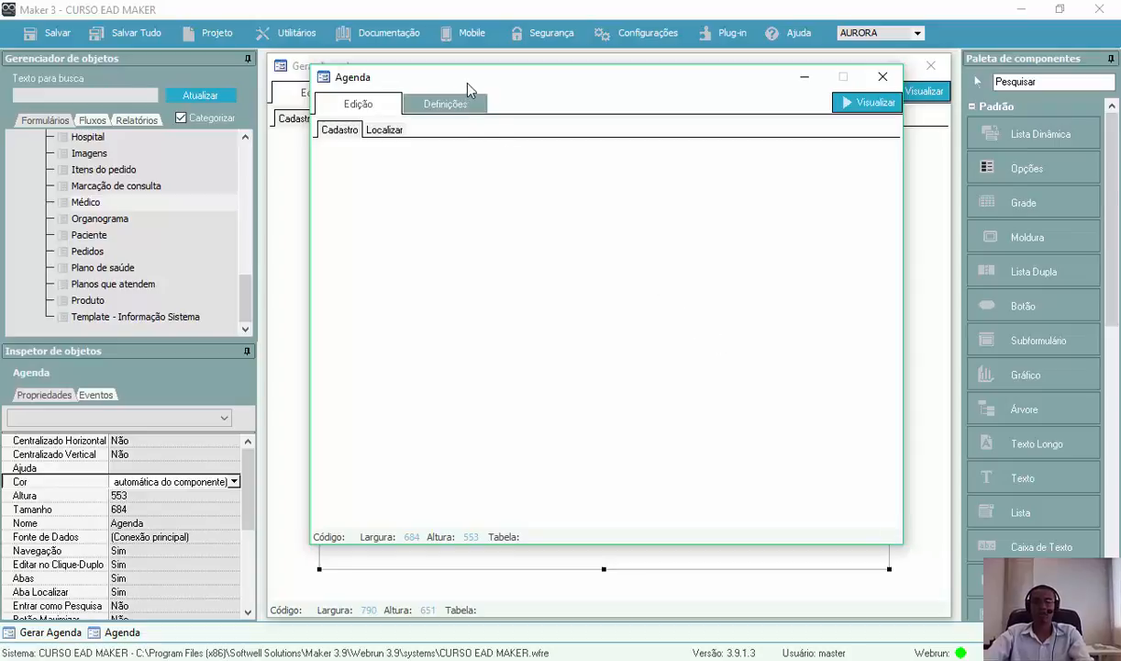
{"action": "left_click_drag", "start_coordinate": [467, 83], "coordinate": [491, 84]}
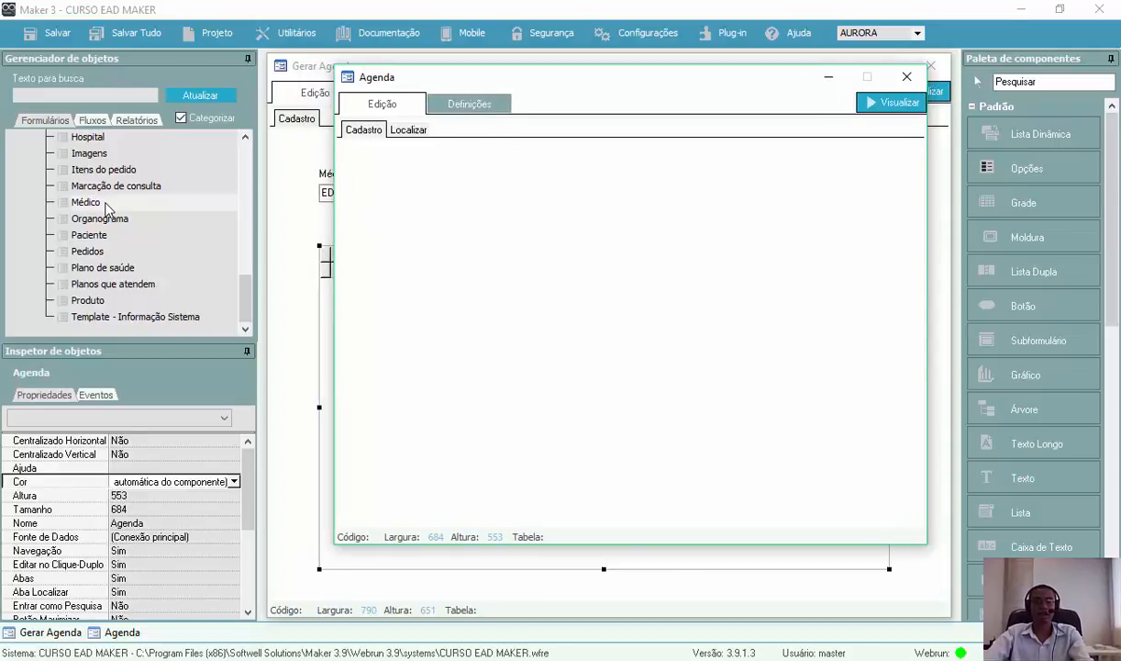
Add the Médico form to the Agenda form as a Lista dinâmica and narrow the resulting field.
{"action": "left_click_drag", "start_coordinate": [107, 207], "coordinate": [389, 220]}
{"action": "left_click", "coordinate": [463, 243]}
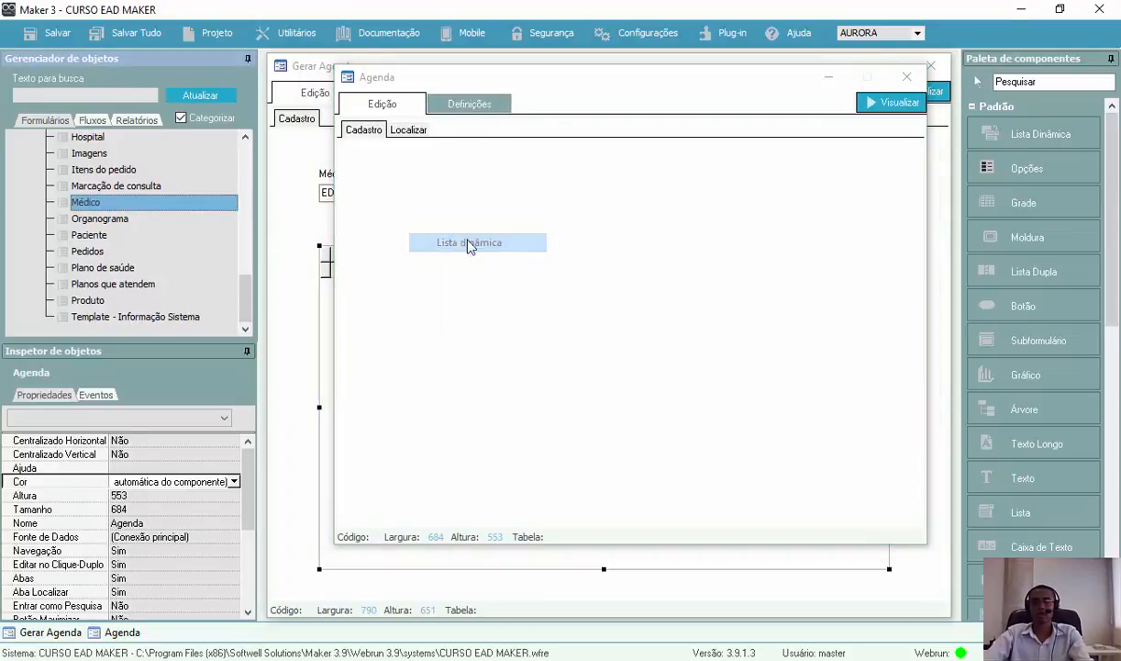
{"action": "left_click", "coordinate": [548, 240]}
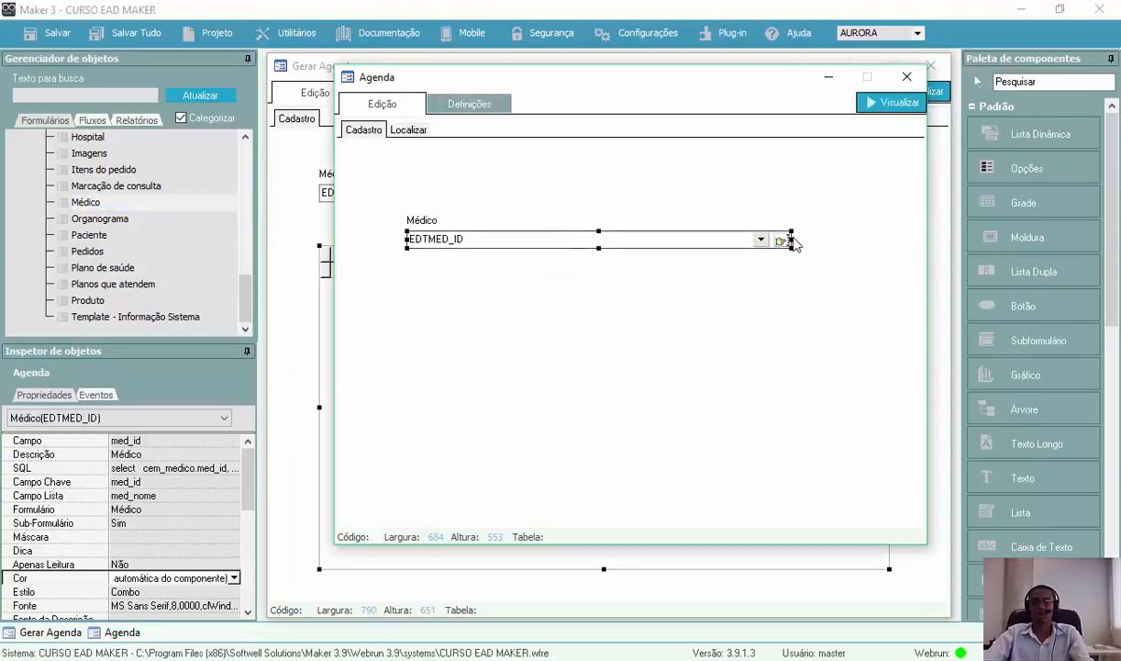
{"action": "left_click_drag", "start_coordinate": [795, 243], "coordinate": [648, 240]}
{"action": "left_click", "coordinate": [613, 282]}
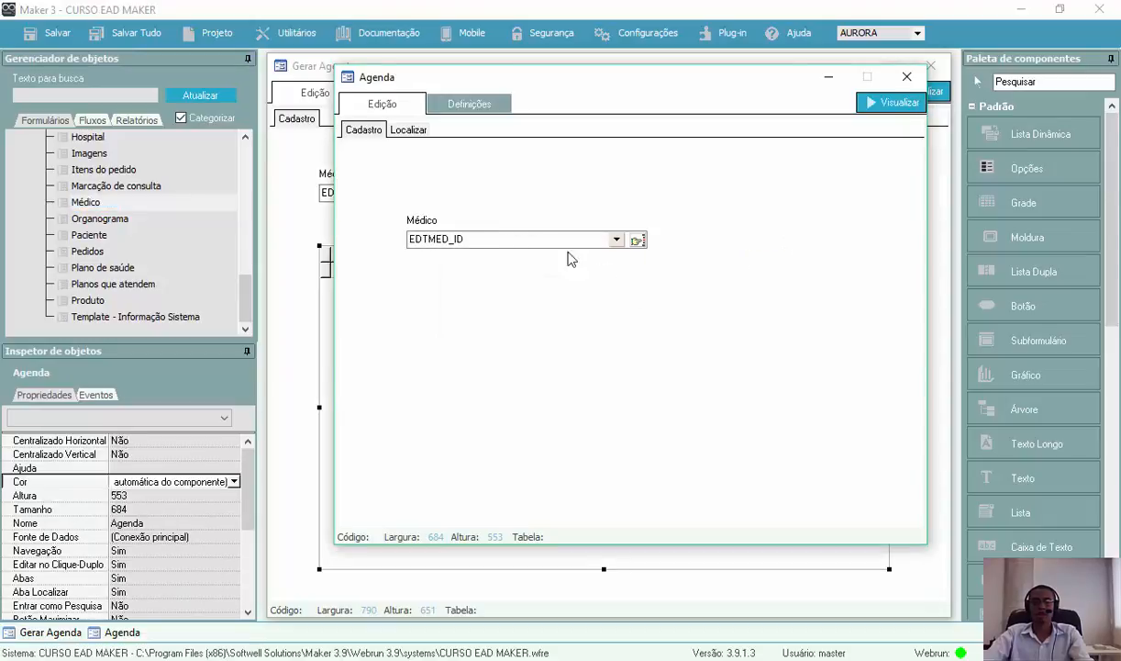
Add the Hospital form as a Lista dinâmica, align it beside the Médico field, and narrow it to fit the form.
{"action": "left_click", "coordinate": [92, 137]}
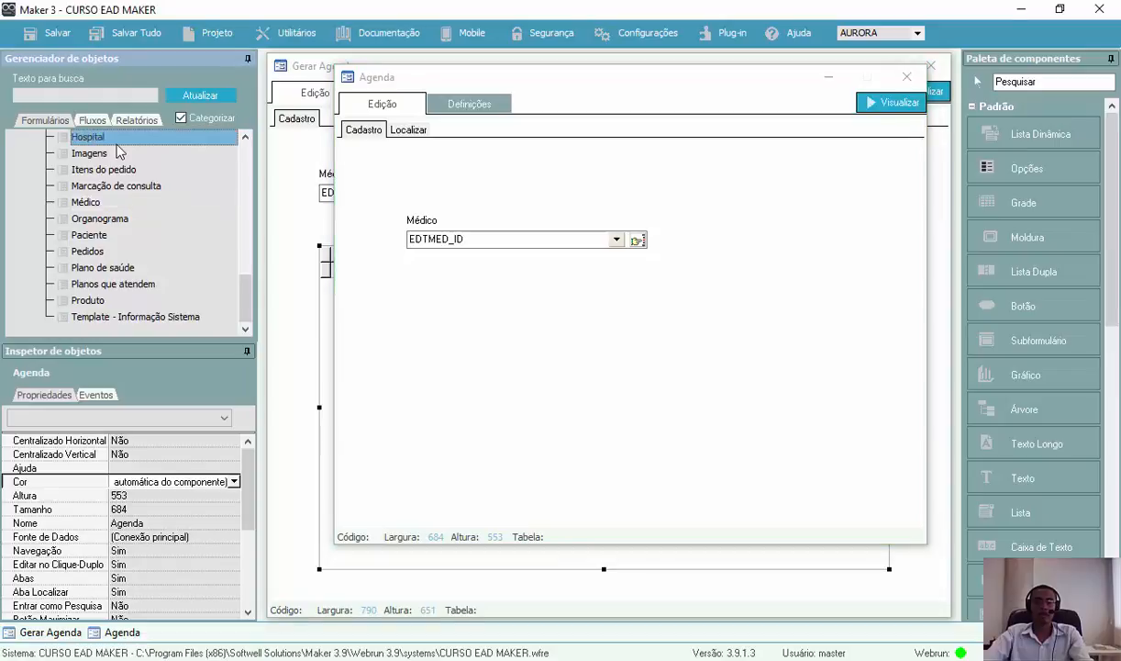
{"action": "left_click_drag", "start_coordinate": [117, 152], "coordinate": [662, 267]}
{"action": "left_click", "coordinate": [730, 275]}
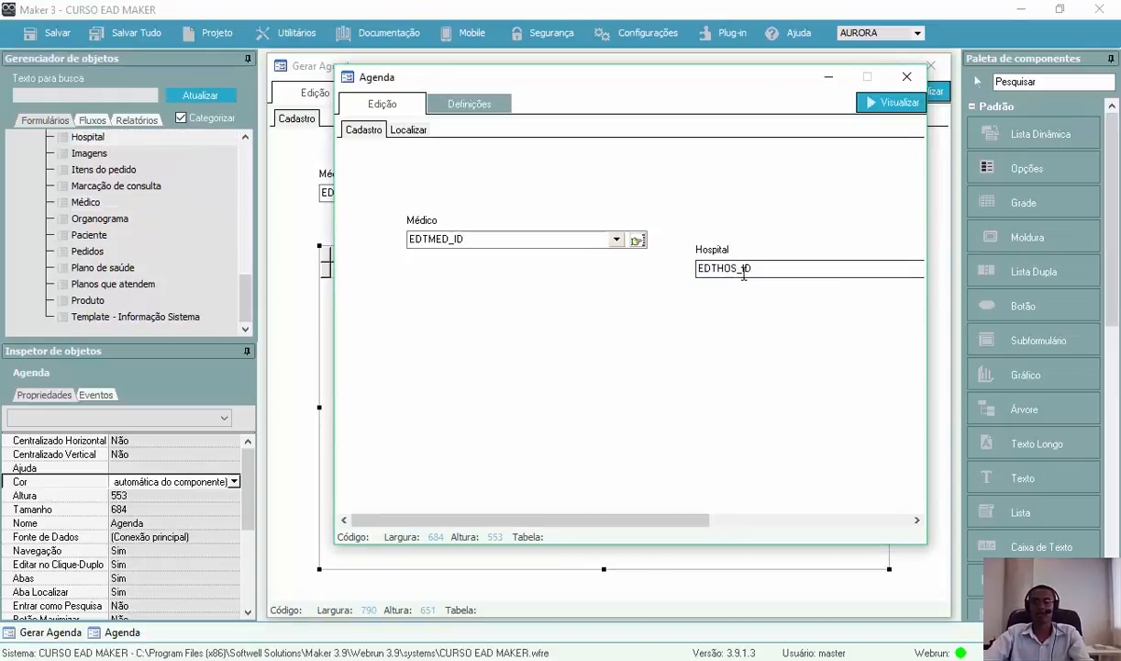
{"action": "left_click_drag", "start_coordinate": [743, 275], "coordinate": [698, 244]}
{"action": "left_click_drag", "start_coordinate": [708, 520], "coordinate": [811, 520]}
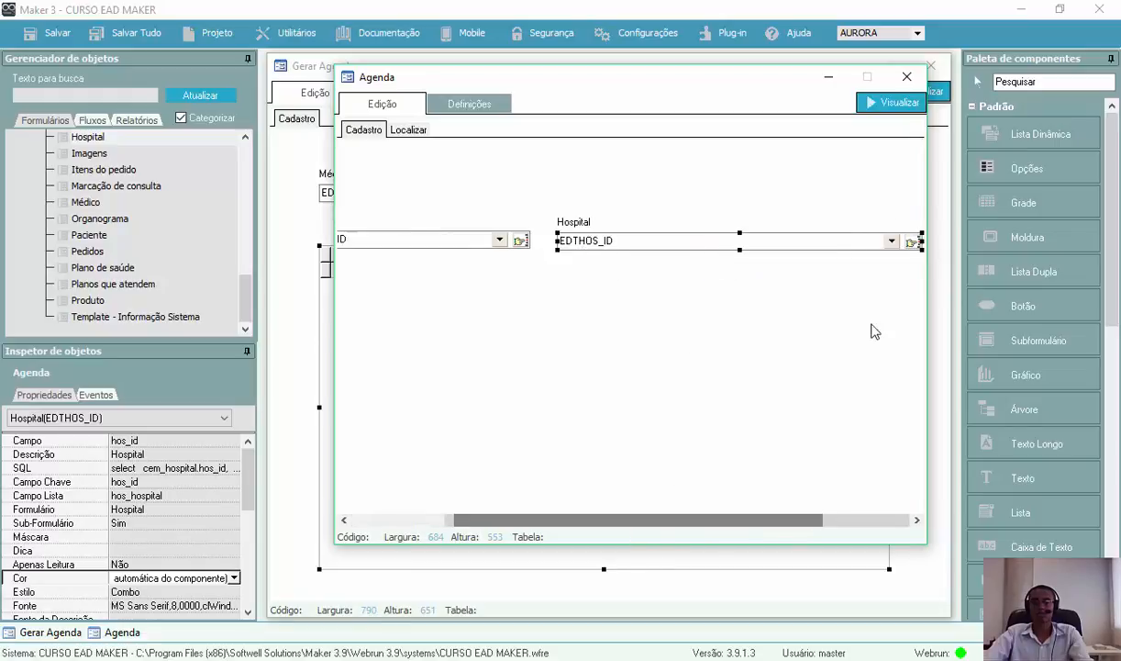
{"action": "left_click_drag", "start_coordinate": [921, 240], "coordinate": [785, 241]}
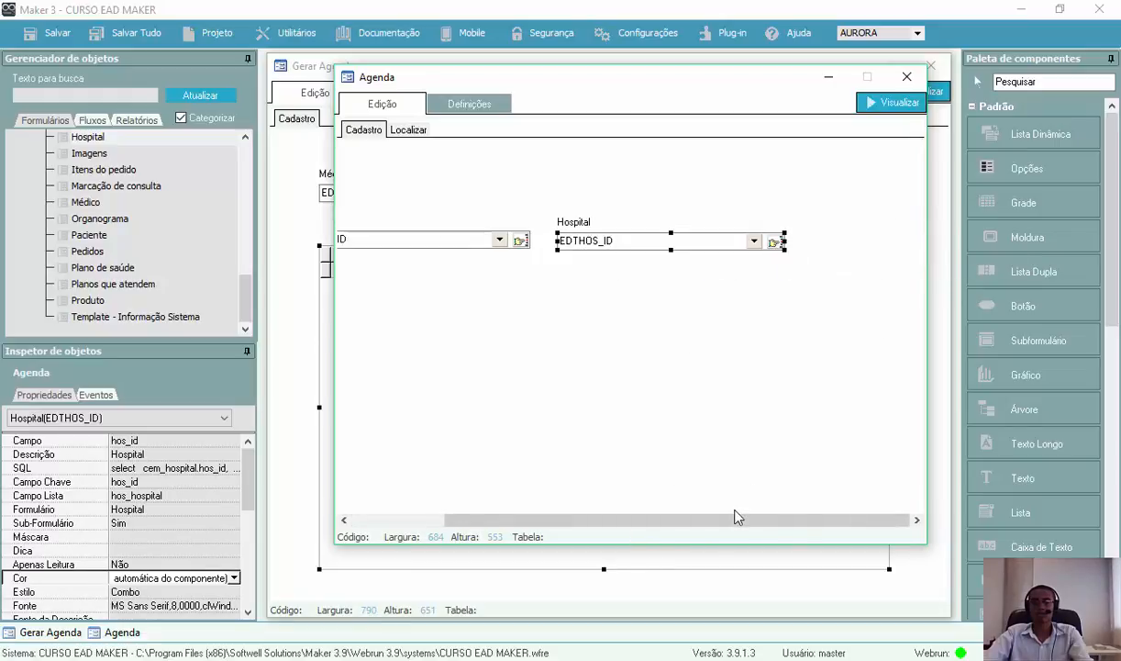
{"action": "left_click_drag", "start_coordinate": [734, 516], "coordinate": [643, 513]}
{"action": "left_click", "coordinate": [629, 431]}
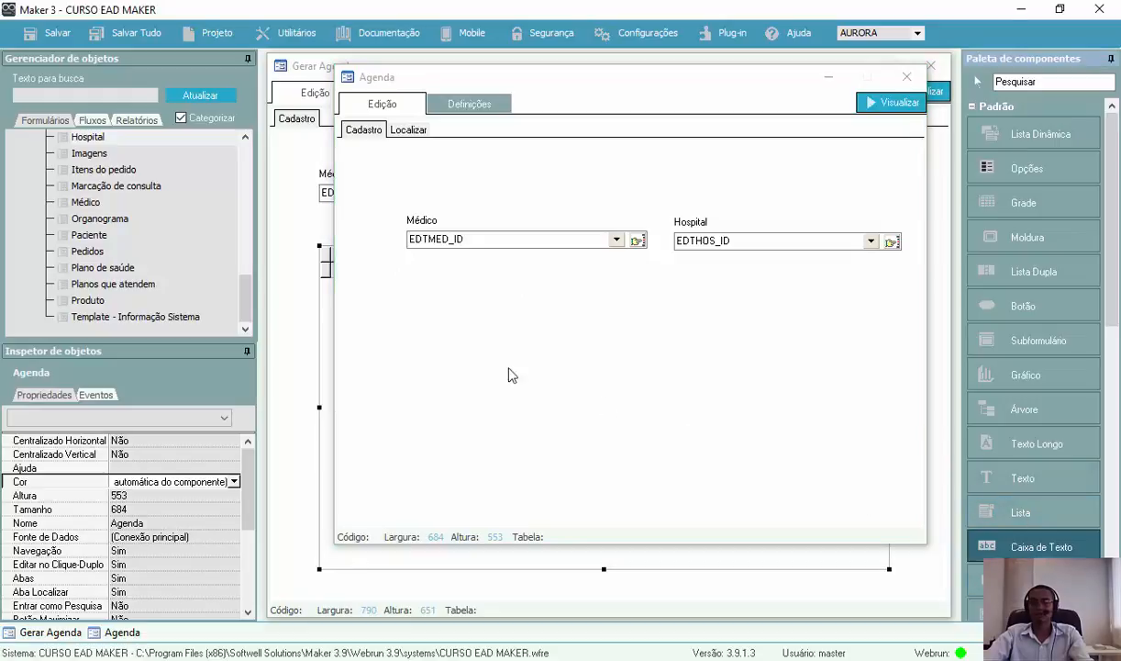
Place a Caixa de Texto below the Médico field and set its Descrição to "Data".
{"action": "left_click", "coordinate": [541, 370]}
{"action": "left_click_drag", "start_coordinate": [541, 370], "coordinate": [448, 332]}
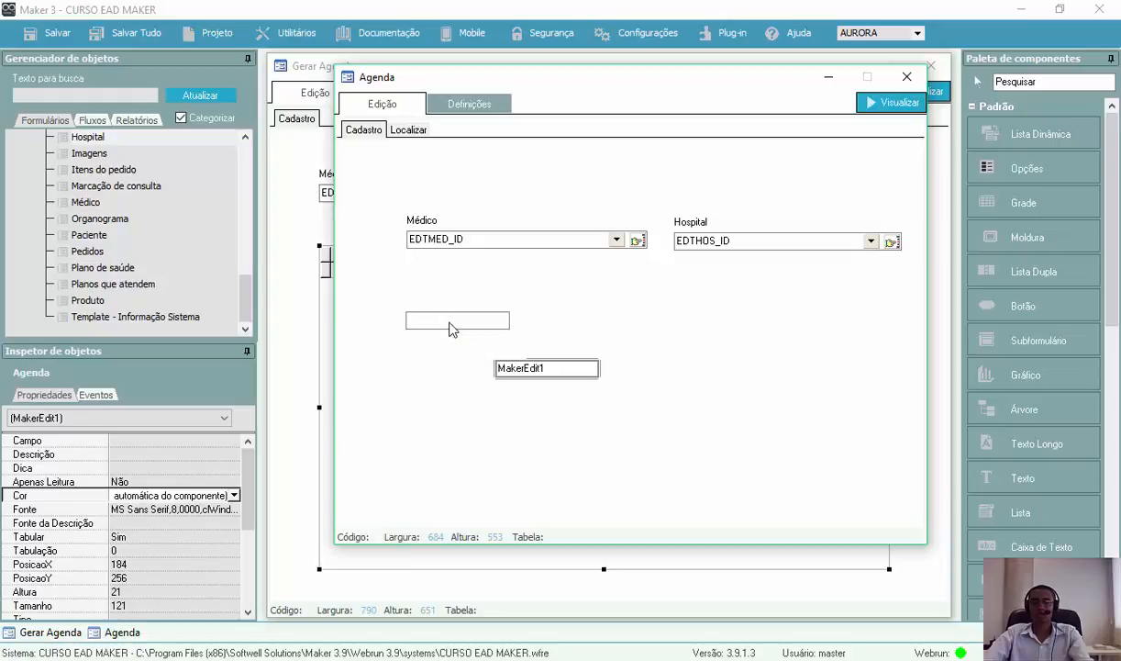
{"action": "left_click", "coordinate": [136, 455]}
{"action": "type", "text": "Data"}
{"action": "key", "text": "Return"}
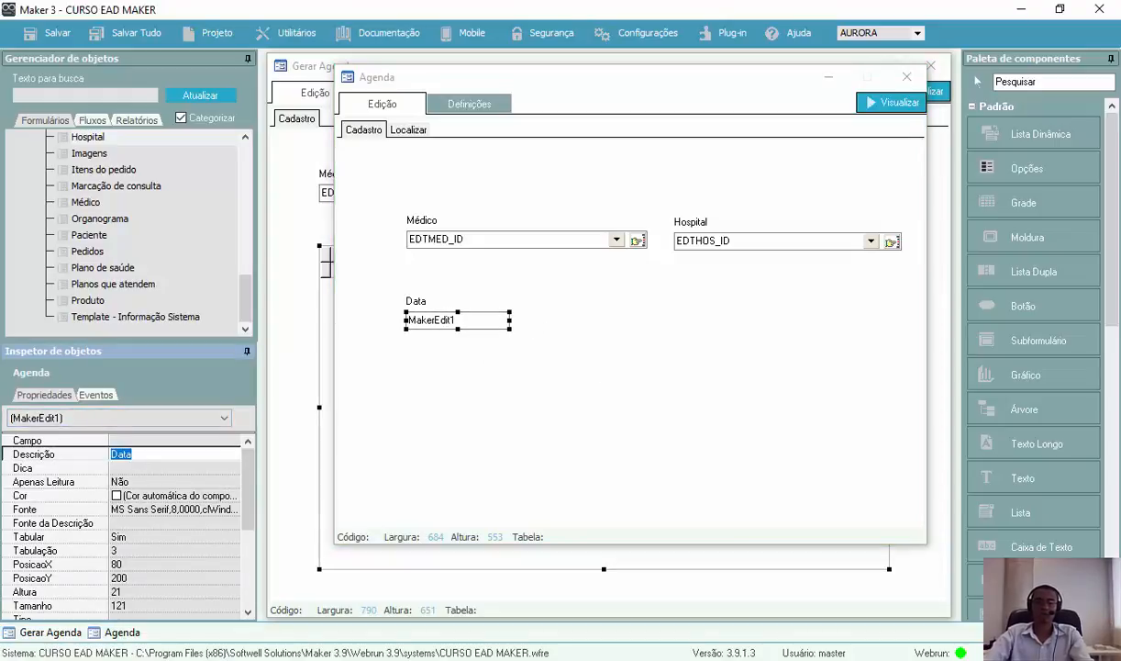
Set the Conteúdo property of the new text box below Médico to Data.
{"action": "scroll", "coordinate": [239, 514], "scroll_direction": "down", "scroll_amount": 4}
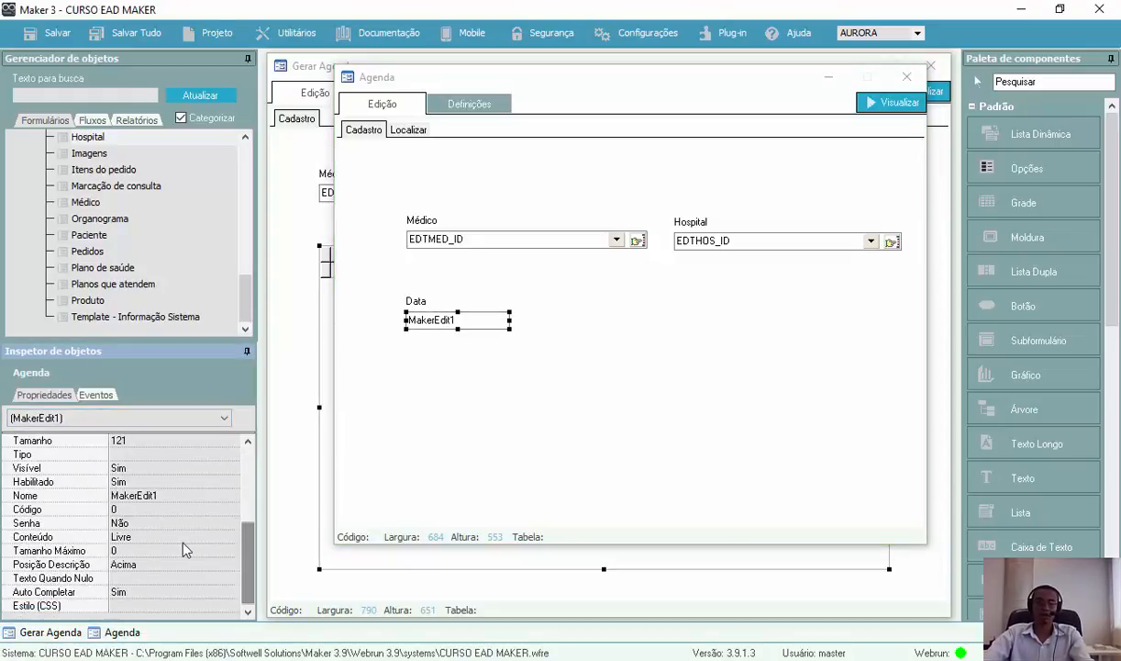
{"action": "left_click", "coordinate": [183, 537]}
{"action": "left_click", "coordinate": [234, 537]}
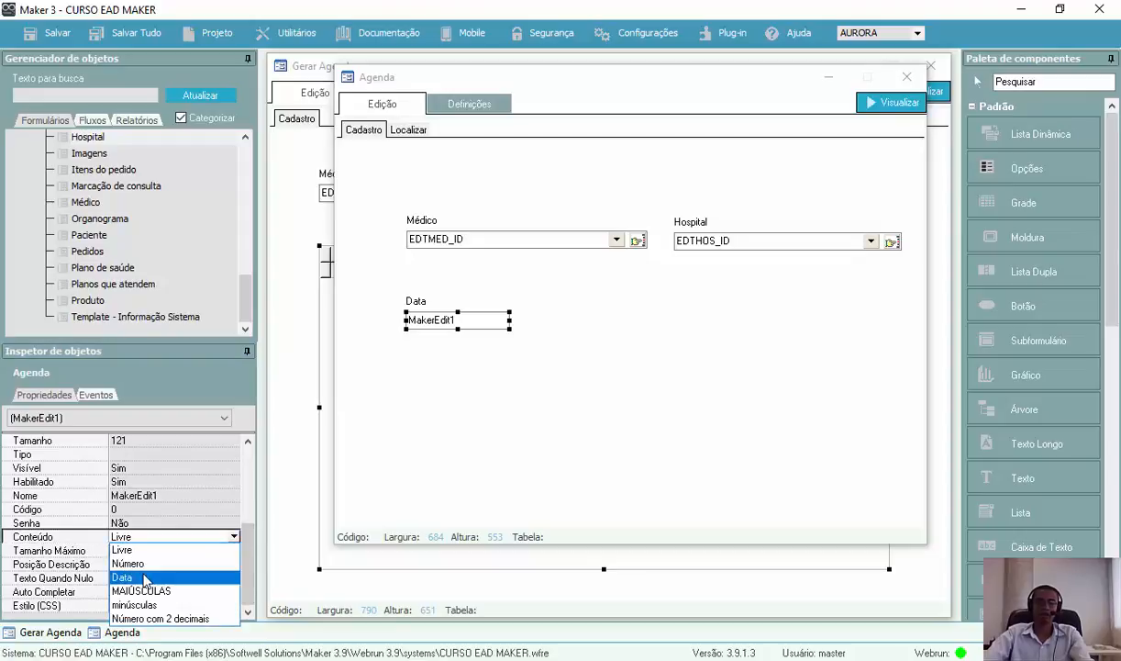
{"action": "left_click", "coordinate": [147, 578]}
{"action": "left_click", "coordinate": [739, 321]}
Add a second Caixa de Texto beside the Data field and set its Descrição to "Hora".
{"action": "left_click", "coordinate": [1037, 546]}
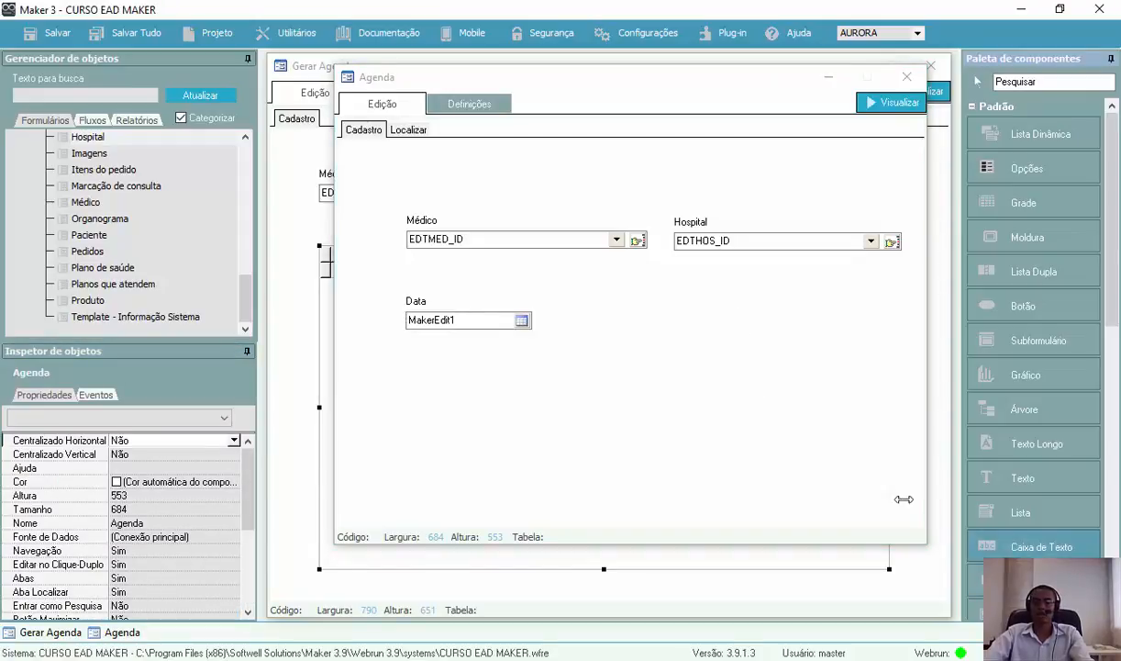
{"action": "left_click", "coordinate": [543, 319]}
{"action": "left_click_drag", "start_coordinate": [575, 328], "coordinate": [583, 328]}
{"action": "left_click", "coordinate": [127, 453]}
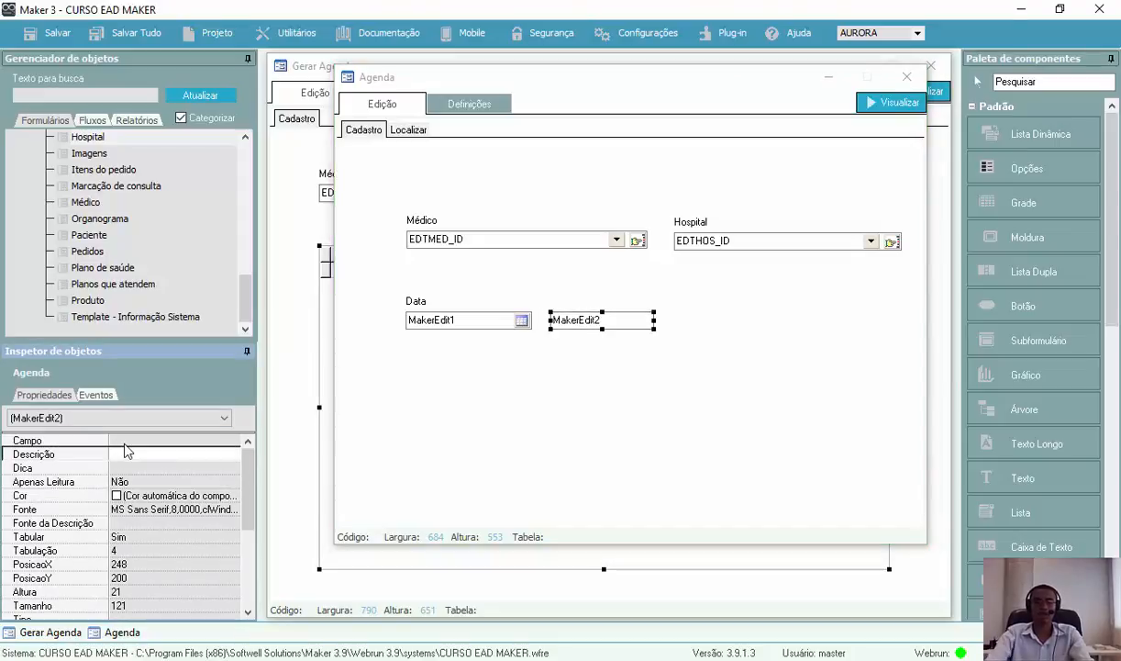
{"action": "type", "text": "Hora"}
{"action": "key", "text": "Return"}
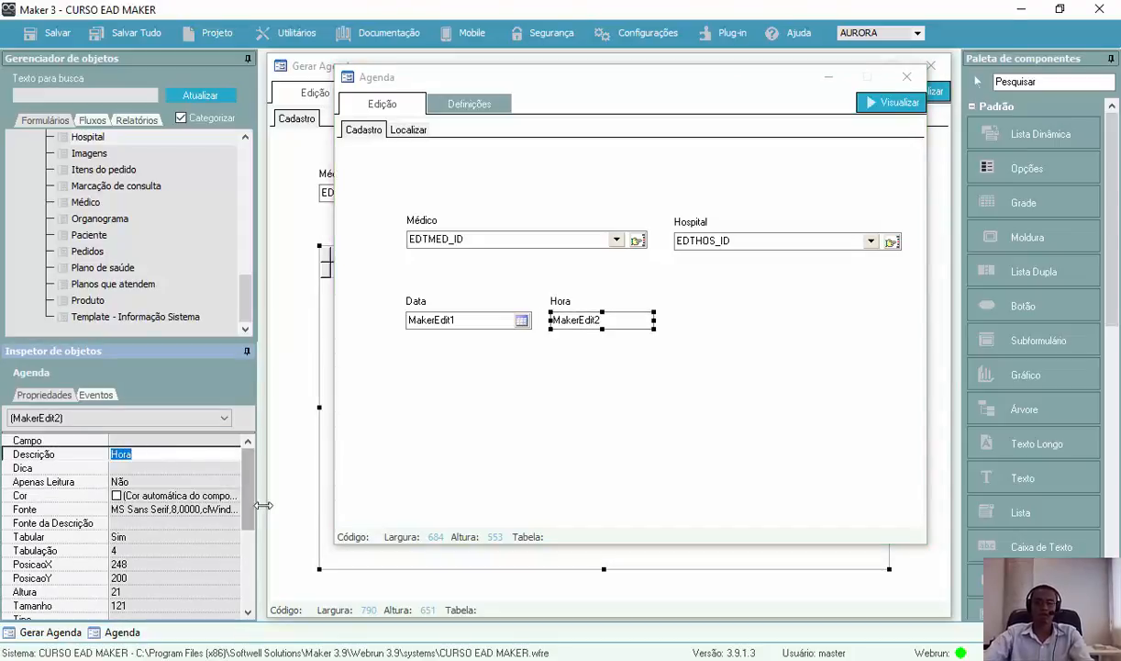
Set the Tipo property of the Hora text box to the time type.
{"action": "scroll", "coordinate": [237, 481], "scroll_direction": "down", "scroll_amount": 2}
{"action": "left_click", "coordinate": [138, 563]}
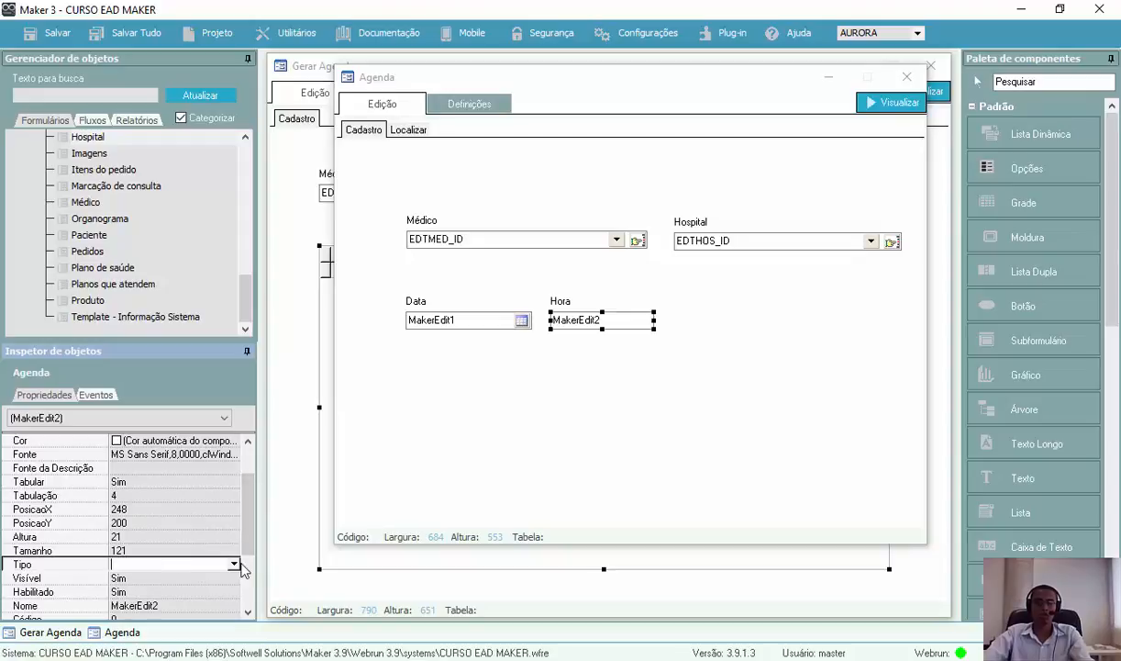
{"action": "left_click", "coordinate": [234, 564]}
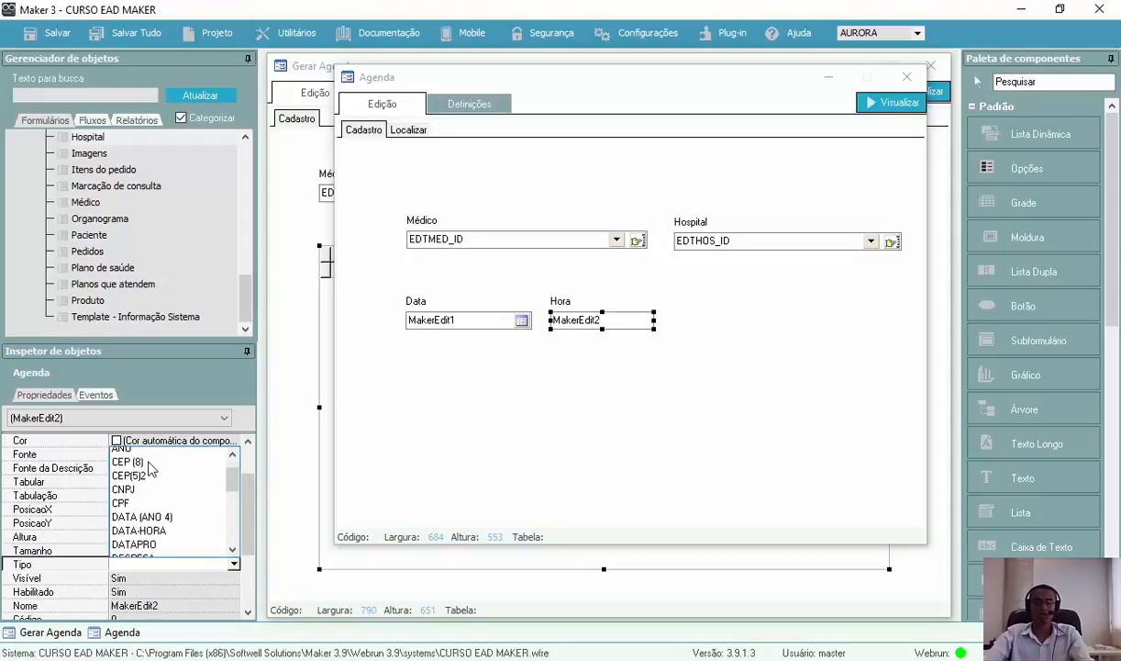
{"action": "key", "text": "h"}
{"action": "key", "text": "Return"}
{"action": "left_click", "coordinate": [795, 317]}
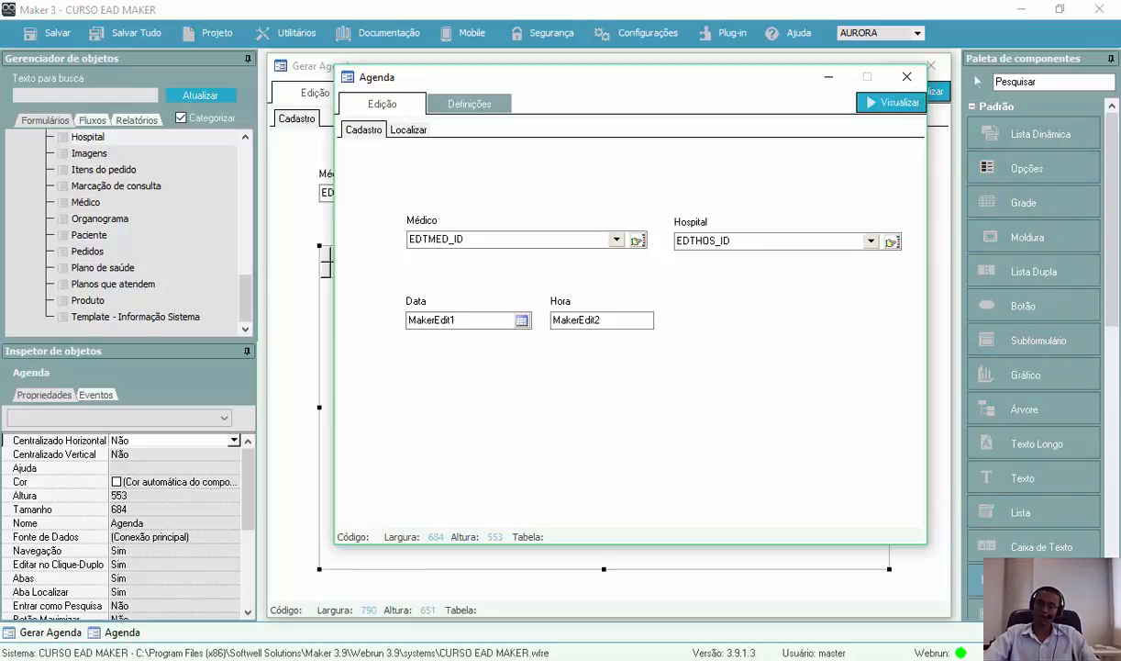
Place a check box beside the Hora field and set its Descrição to "Disponível".
{"action": "left_click", "coordinate": [739, 366]}
{"action": "left_click_drag", "start_coordinate": [761, 371], "coordinate": [708, 327]}
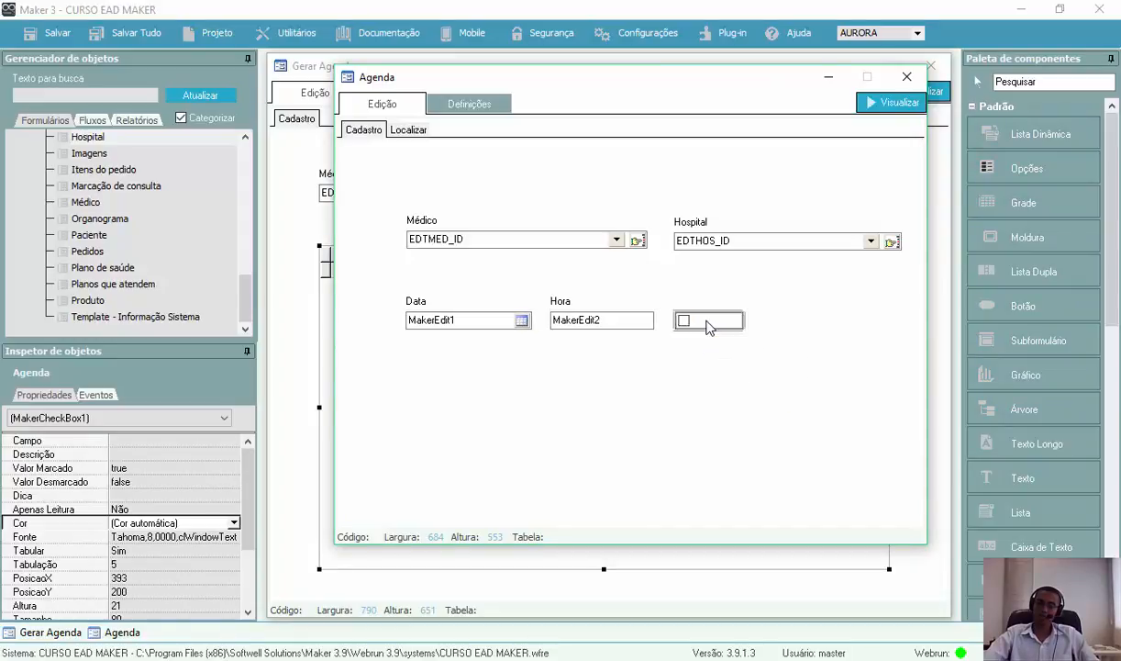
{"action": "left_click", "coordinate": [144, 456]}
{"action": "type", "text": "Disponível"}
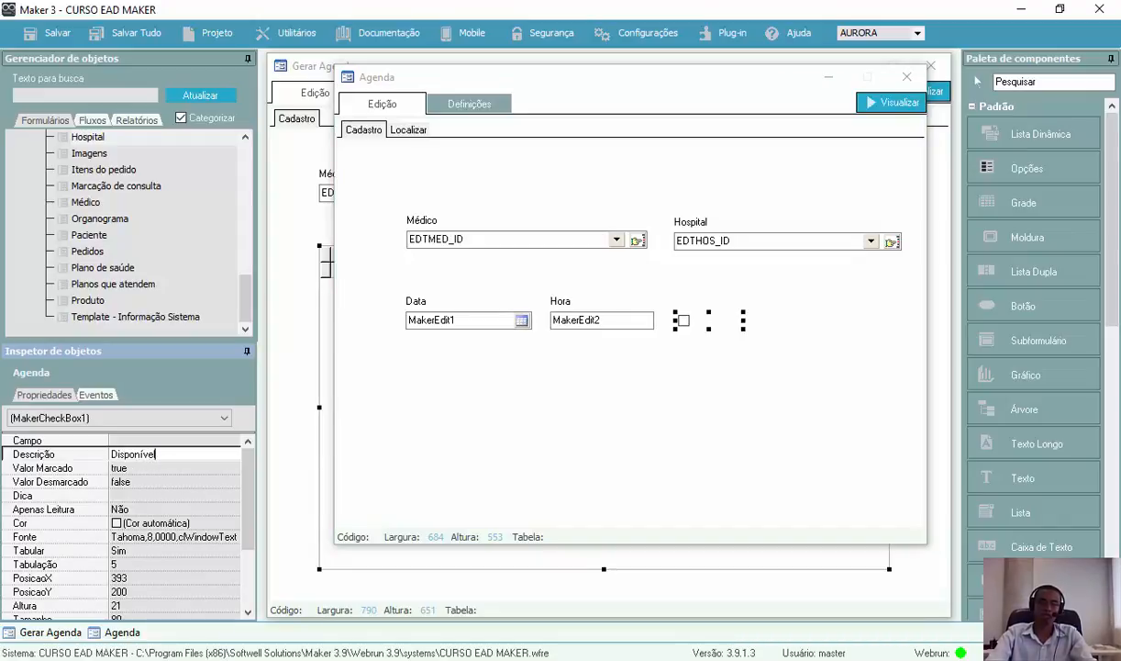
{"action": "key", "text": "Return"}
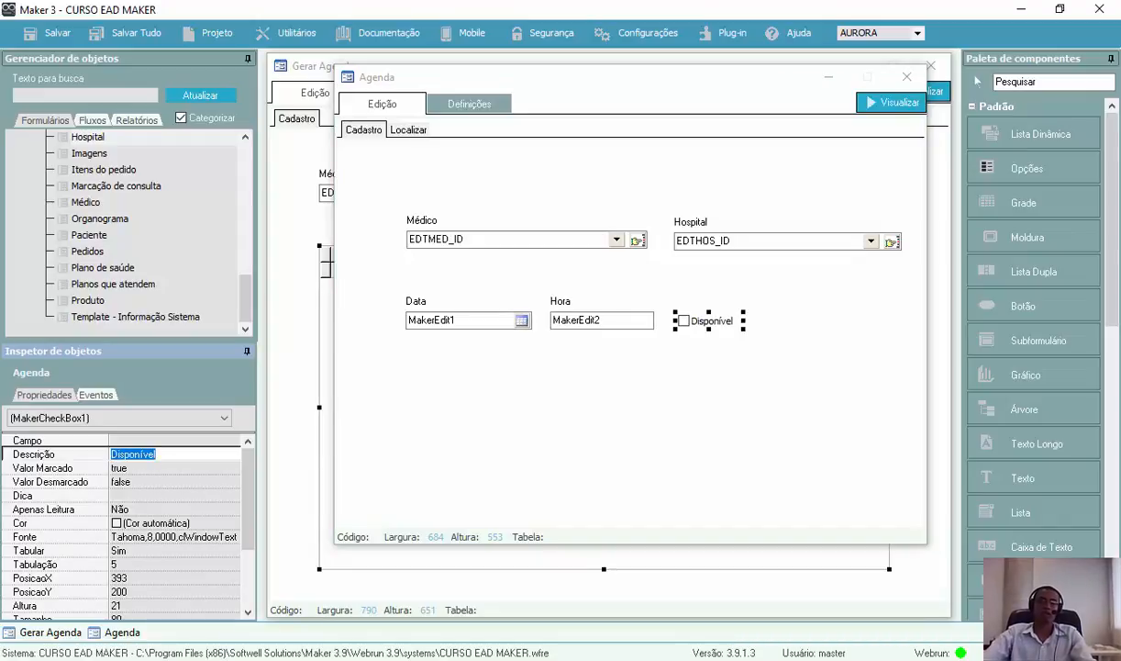
Move the Disponível check box farther away from the Hora field along the same row.
{"action": "left_click", "coordinate": [152, 472]}
{"action": "left_click", "coordinate": [147, 482]}
{"action": "left_click", "coordinate": [739, 413]}
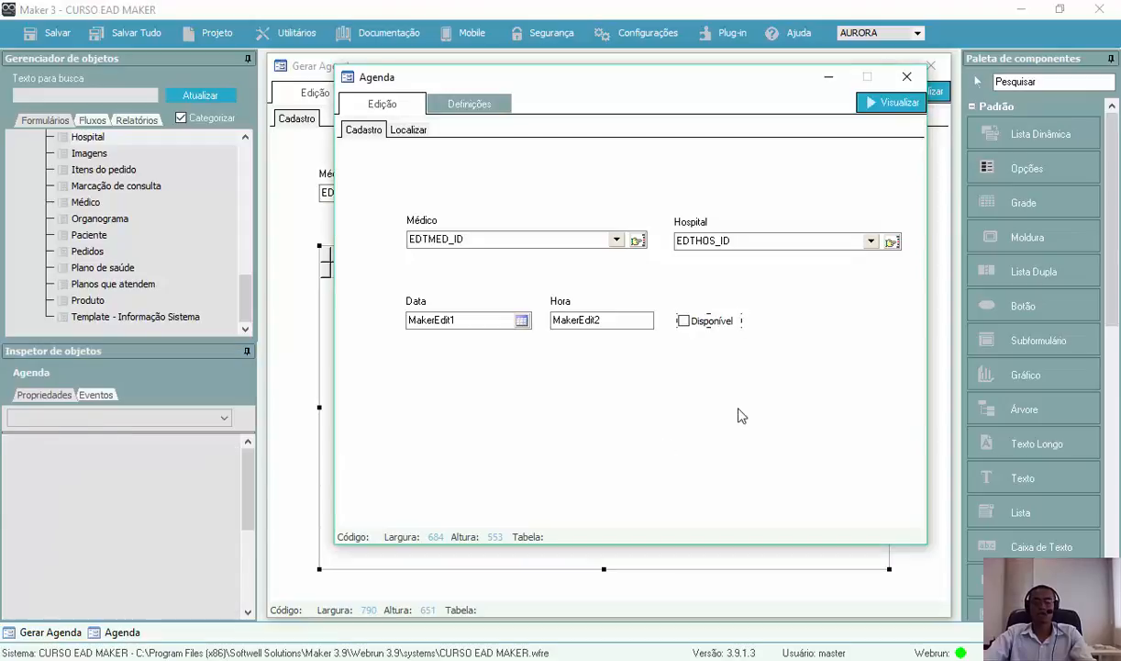
{"action": "left_click", "coordinate": [740, 328]}
{"action": "left_click_drag", "start_coordinate": [740, 328], "coordinate": [802, 328]}
{"action": "left_click", "coordinate": [776, 404]}
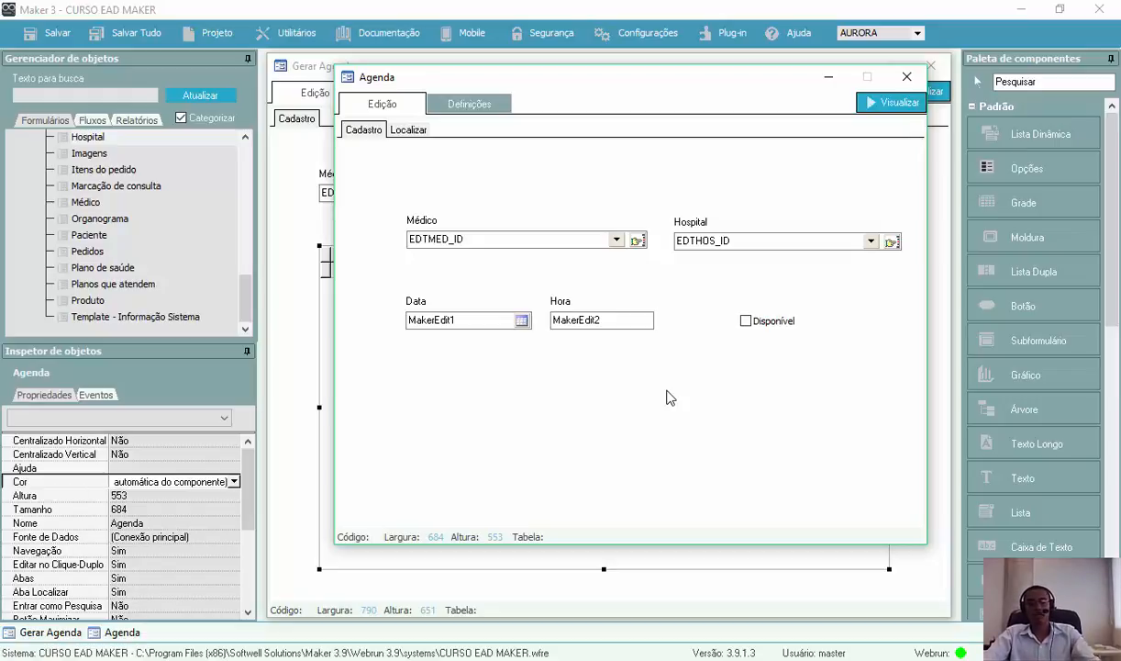
Generate the CEM_AGENDA table for the Agenda form, marking Hospital, Data, Hora and Disponível as Requerido.
{"action": "key", "text": "F9"}
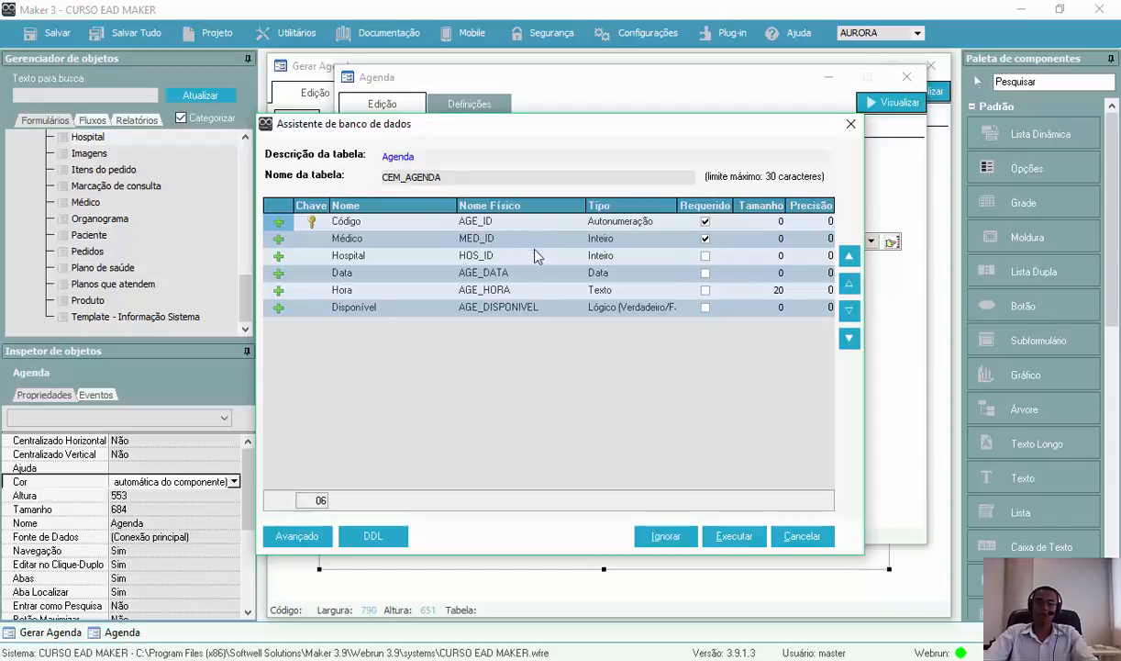
{"action": "left_click", "coordinate": [704, 255]}
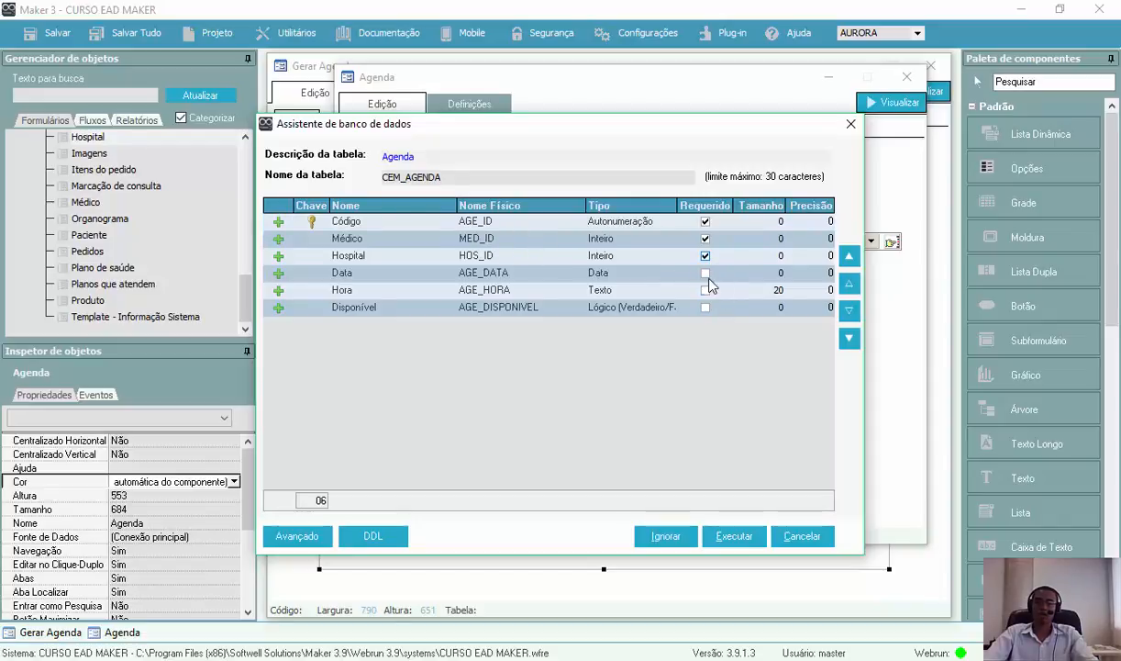
{"action": "left_click", "coordinate": [705, 272]}
{"action": "left_click", "coordinate": [704, 290]}
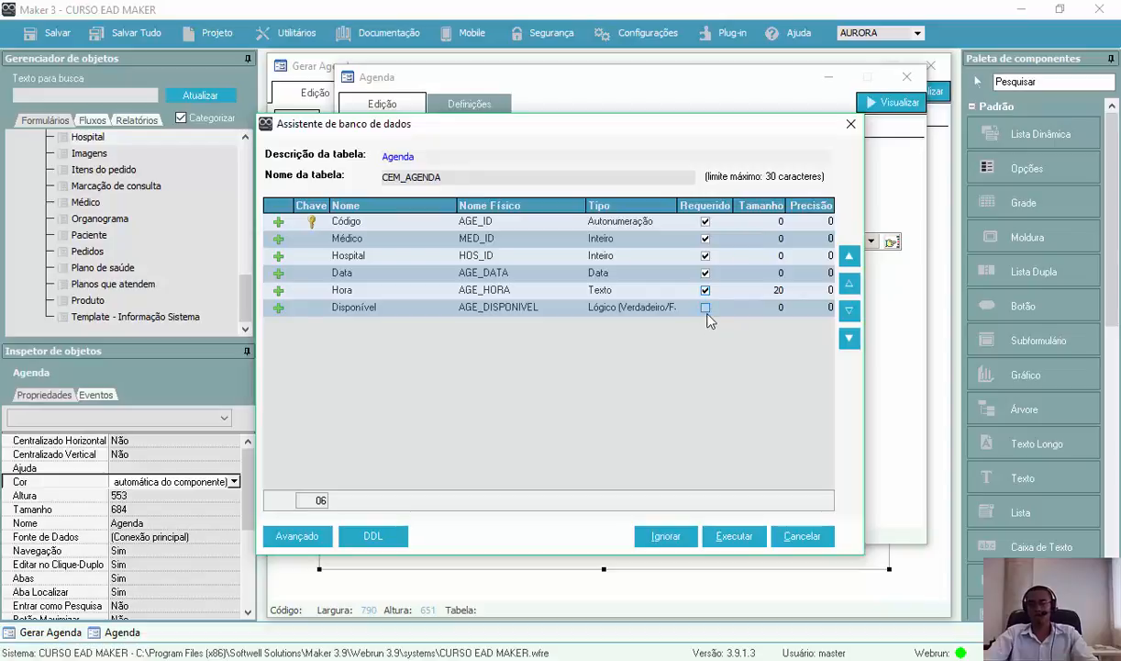
{"action": "left_click", "coordinate": [705, 310]}
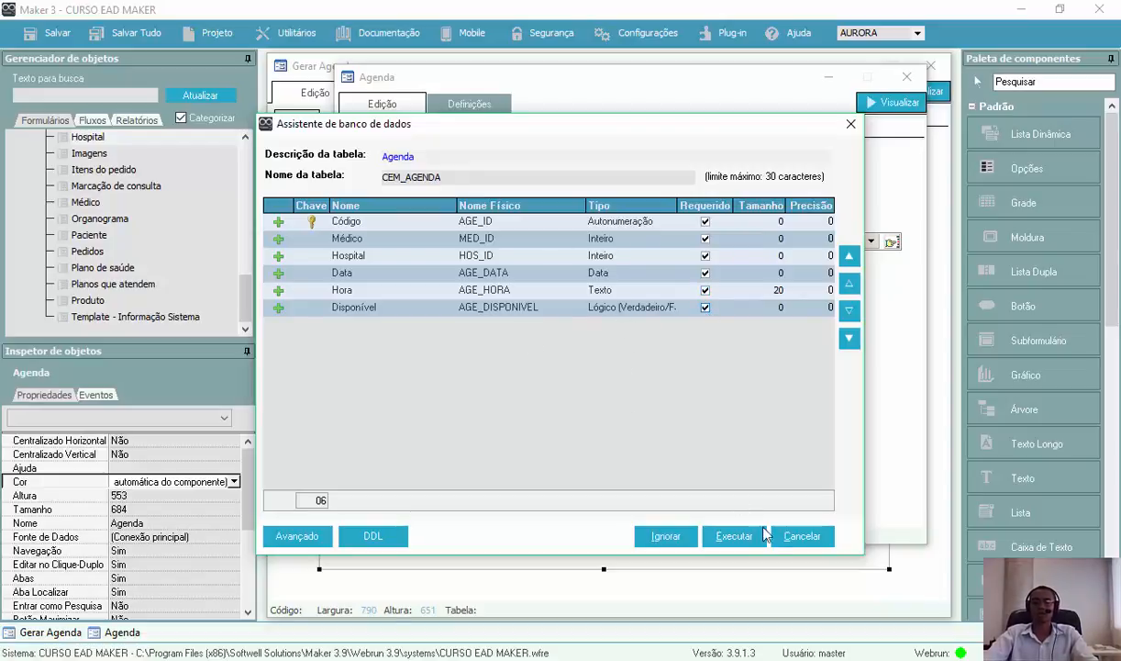
{"action": "left_click", "coordinate": [757, 537]}
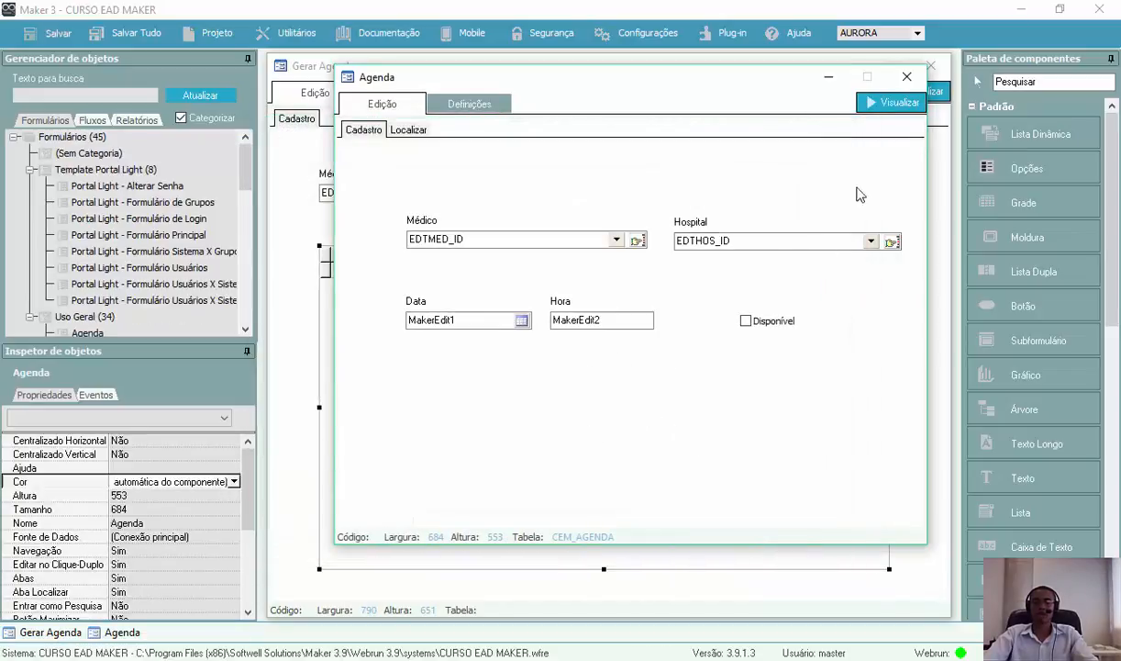
Close the Agenda form and select the grid on the Gerar Agenda form.
{"action": "left_click", "coordinate": [907, 77]}
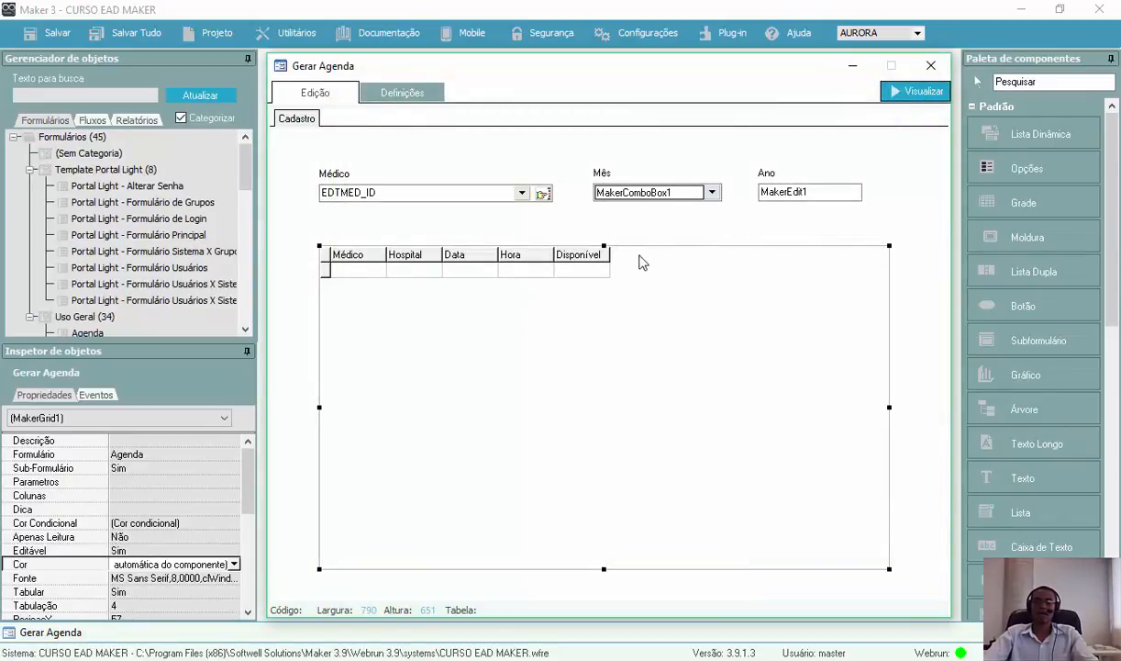
{"action": "left_click", "coordinate": [529, 237]}
{"action": "left_click", "coordinate": [505, 333]}
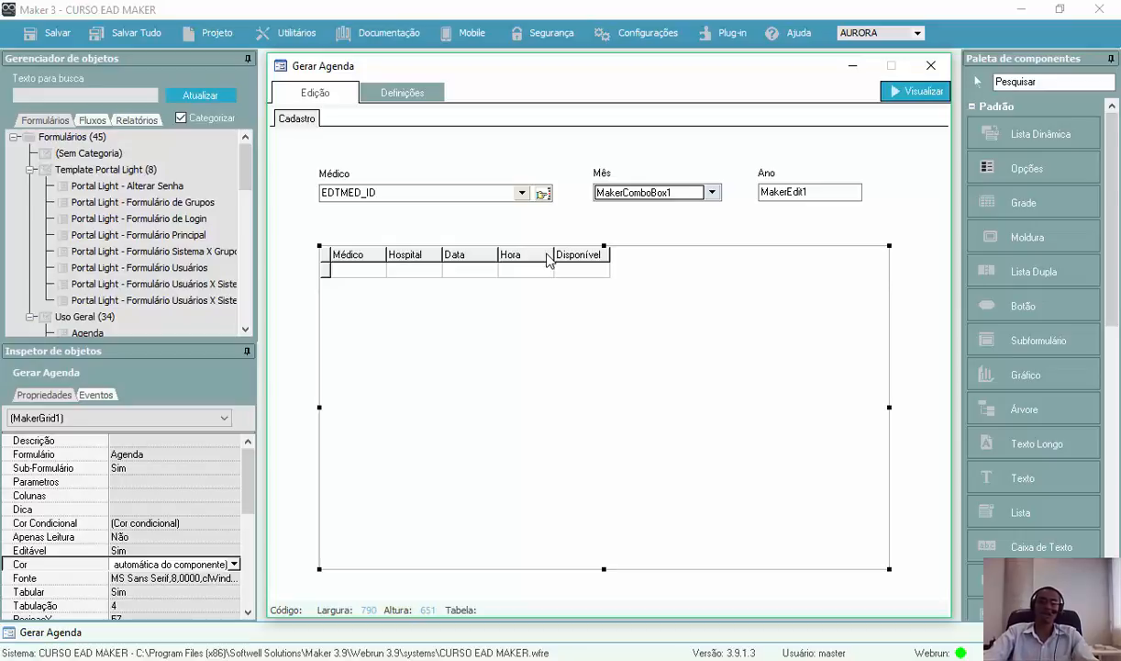
Set the grid's Editável property to Não and its Colunas to med_id, hos_id, age_data and age_hora.
{"action": "double_click", "coordinate": [128, 550]}
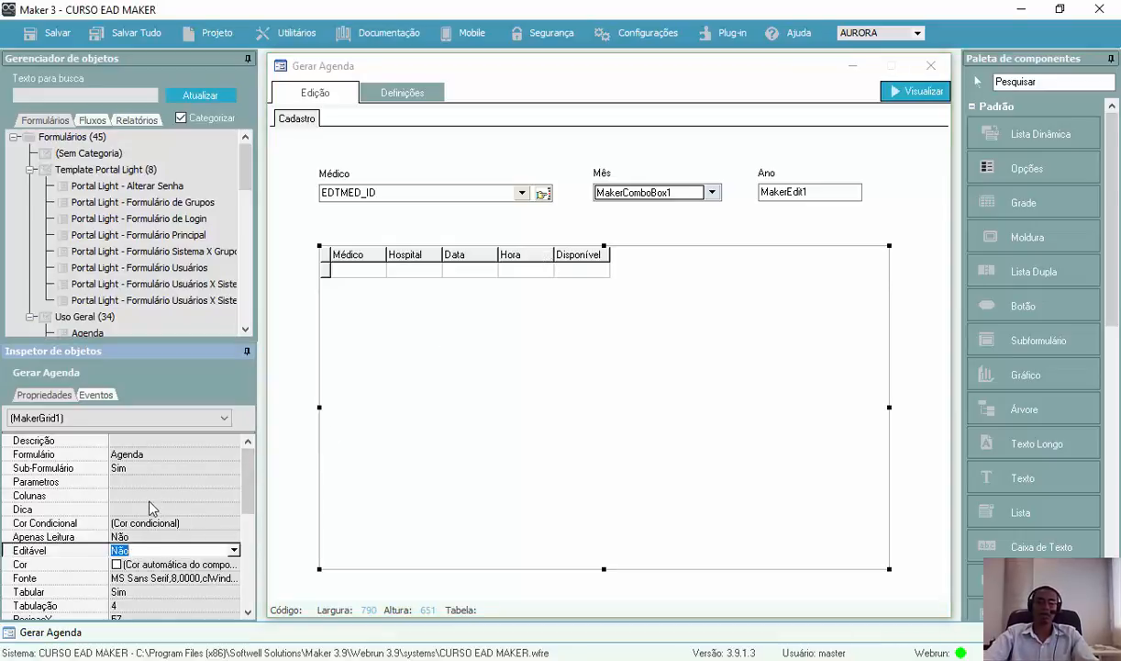
{"action": "left_click", "coordinate": [147, 499]}
{"action": "left_click", "coordinate": [234, 498]}
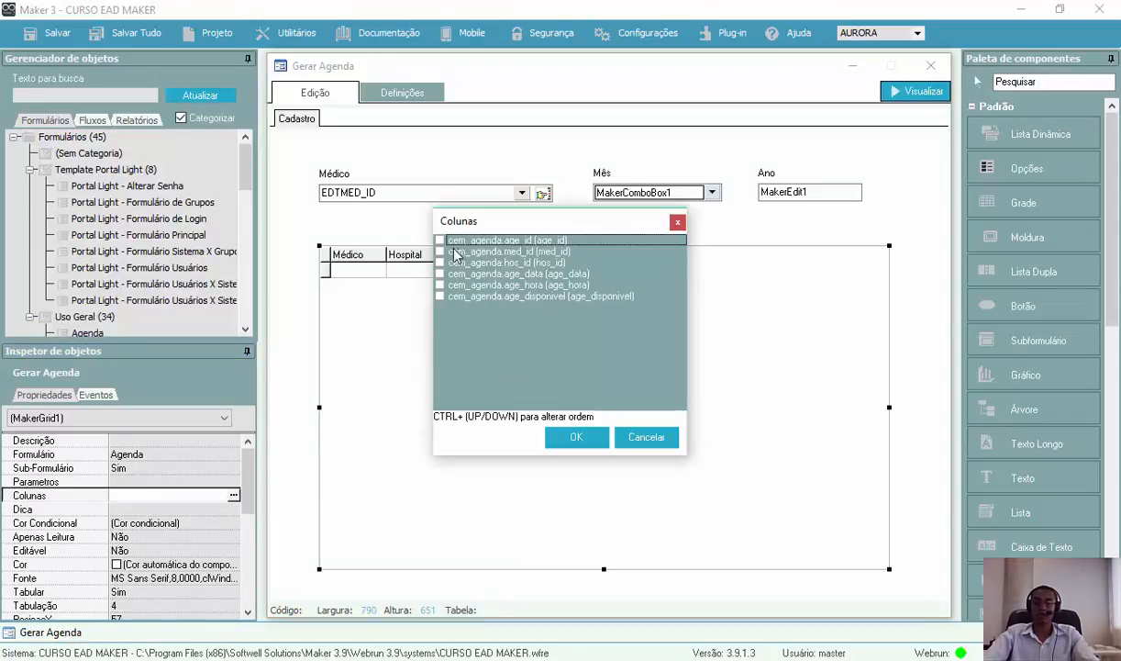
{"action": "left_click", "coordinate": [439, 251]}
{"action": "left_click", "coordinate": [440, 262]}
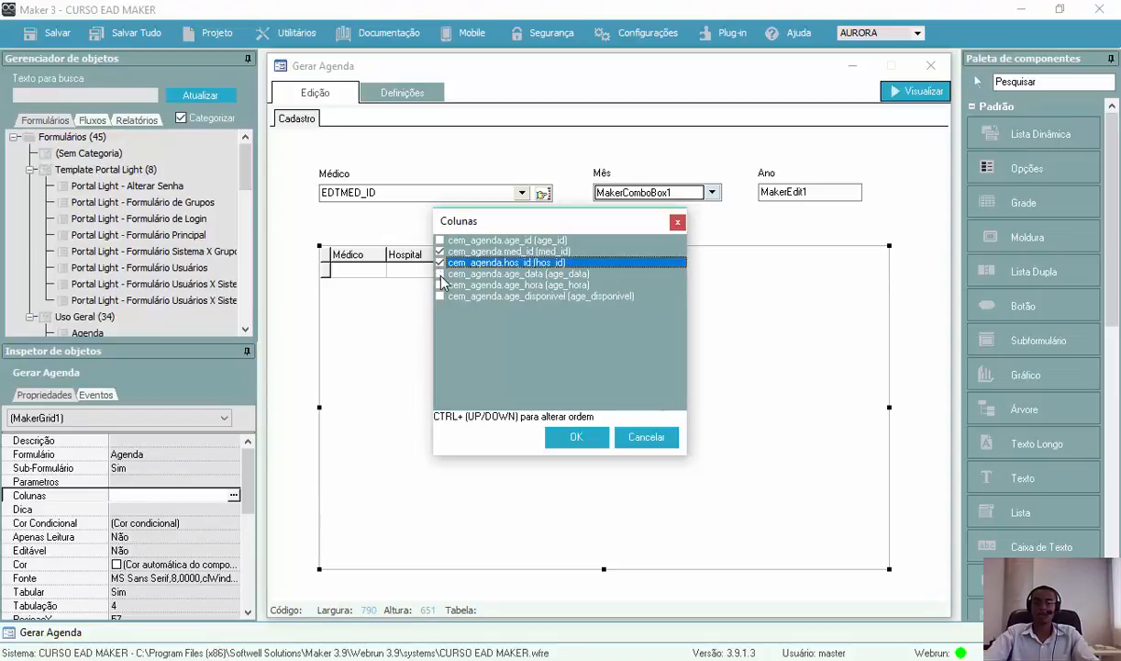
{"action": "left_click", "coordinate": [440, 273]}
{"action": "left_click", "coordinate": [440, 284]}
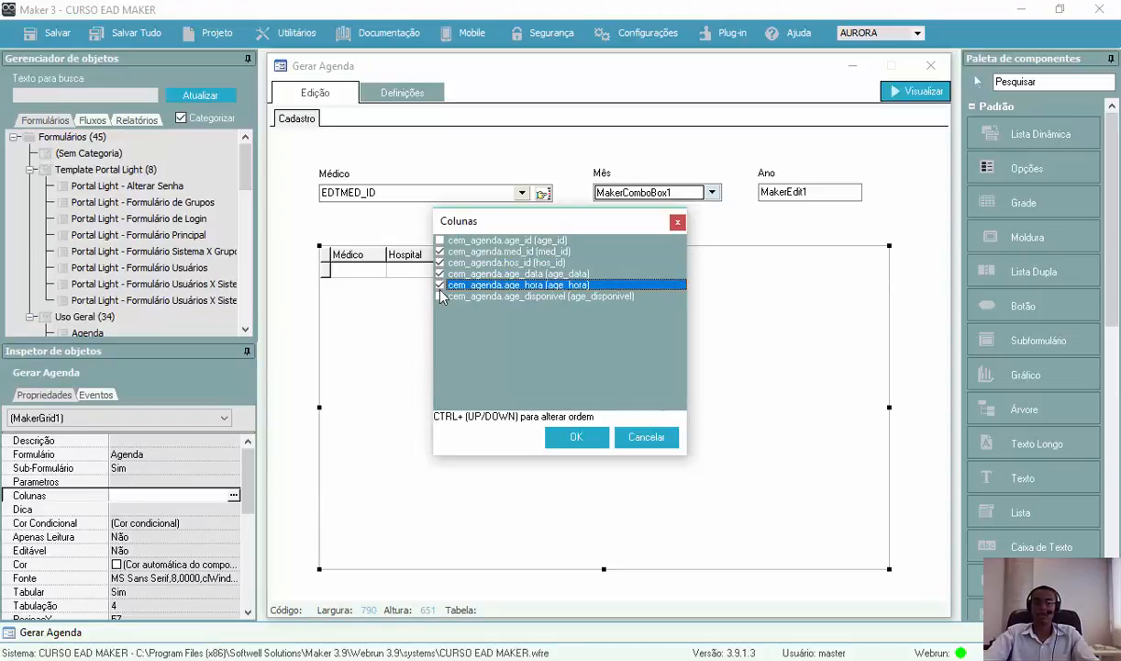
{"action": "left_click", "coordinate": [576, 439]}
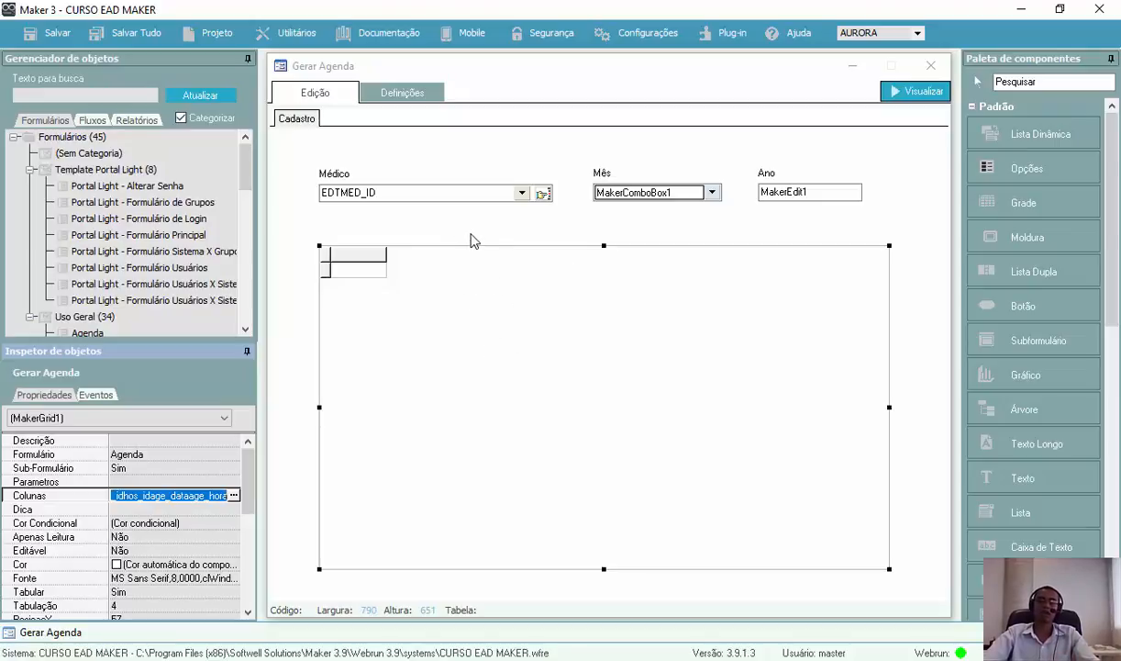
{"action": "left_click", "coordinate": [540, 350]}
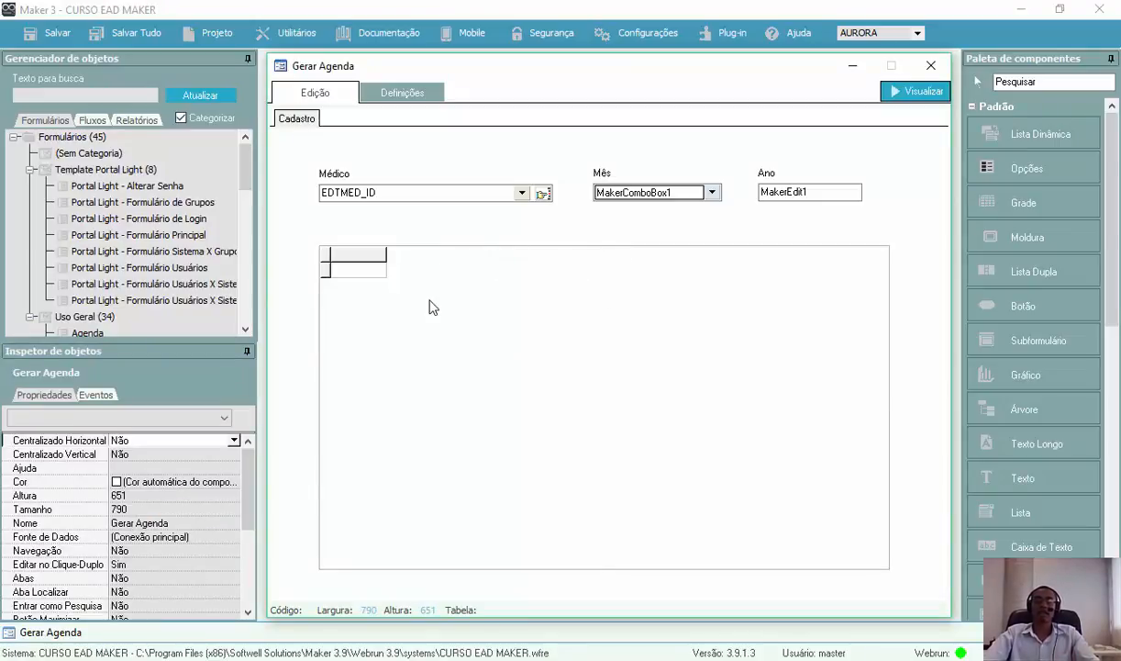
{"action": "left_click", "coordinate": [500, 278]}
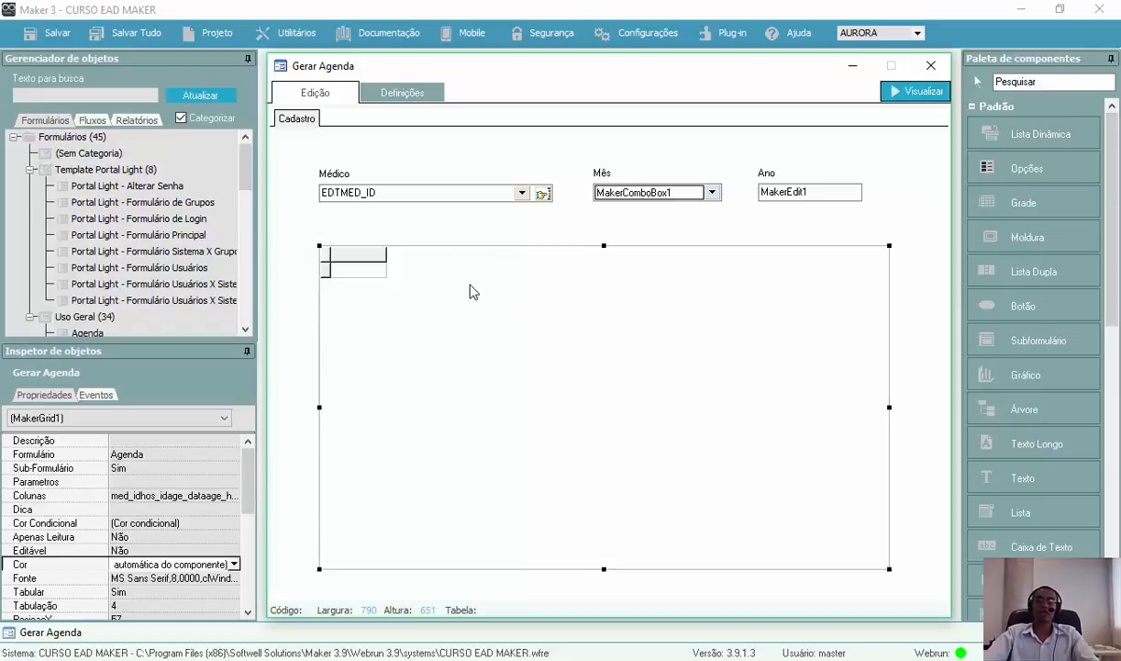
{"action": "left_click", "coordinate": [621, 321]}
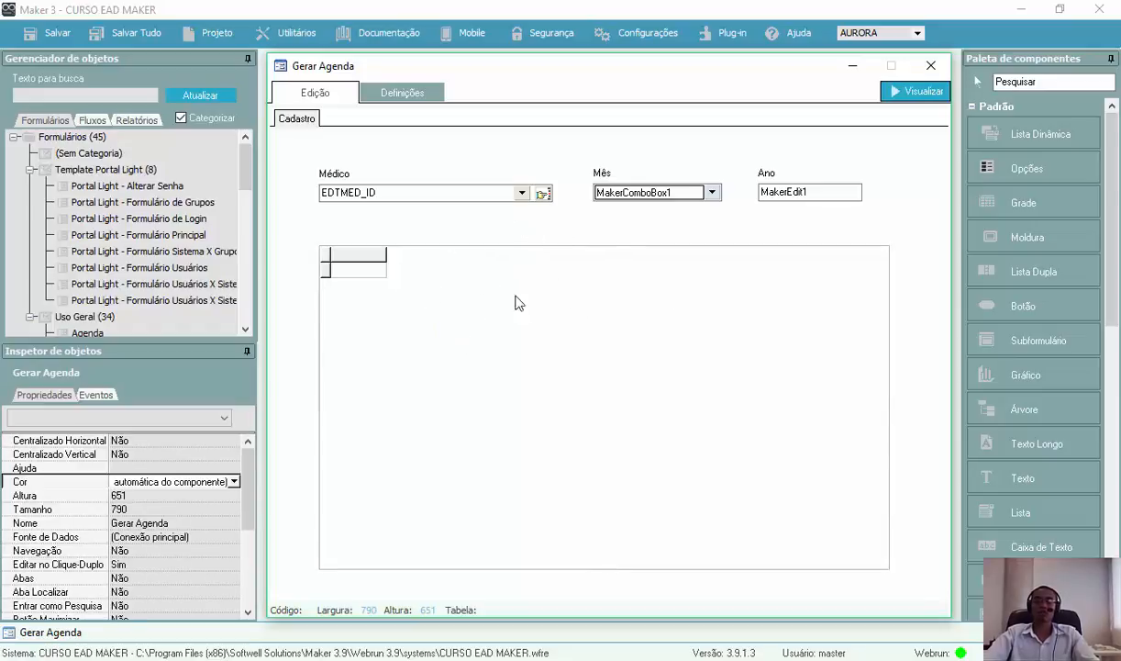
Link the grid's cem_agenda.med_id field to the master form's EDTMED_ID component through the grid's Parametros.
{"action": "left_click", "coordinate": [468, 279]}
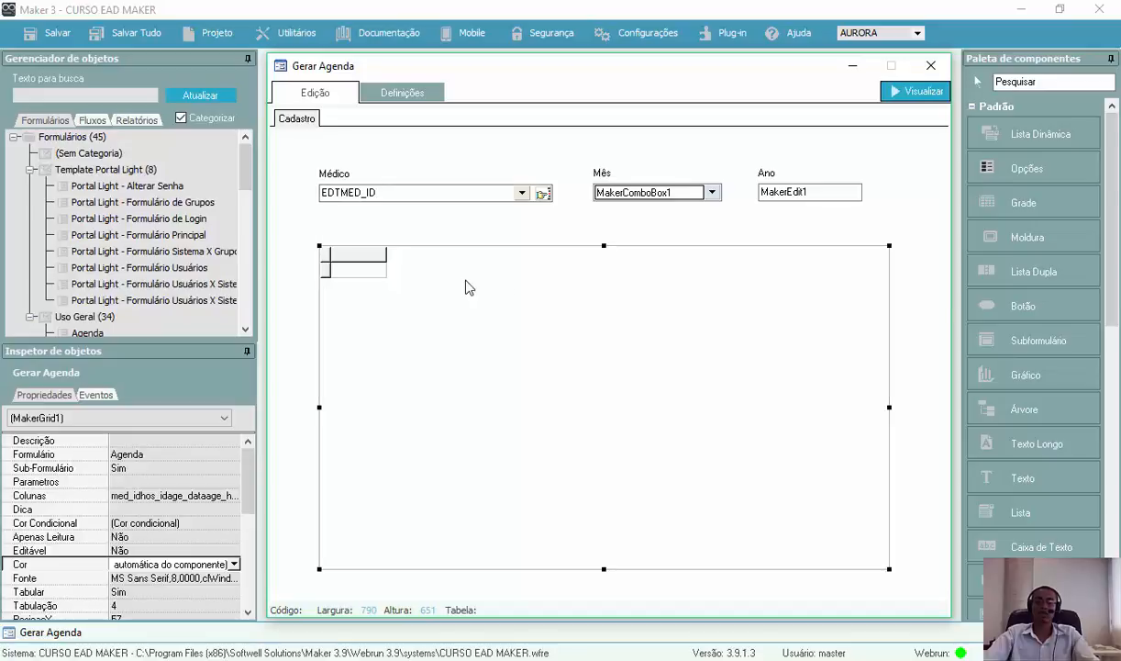
{"action": "left_click", "coordinate": [157, 481]}
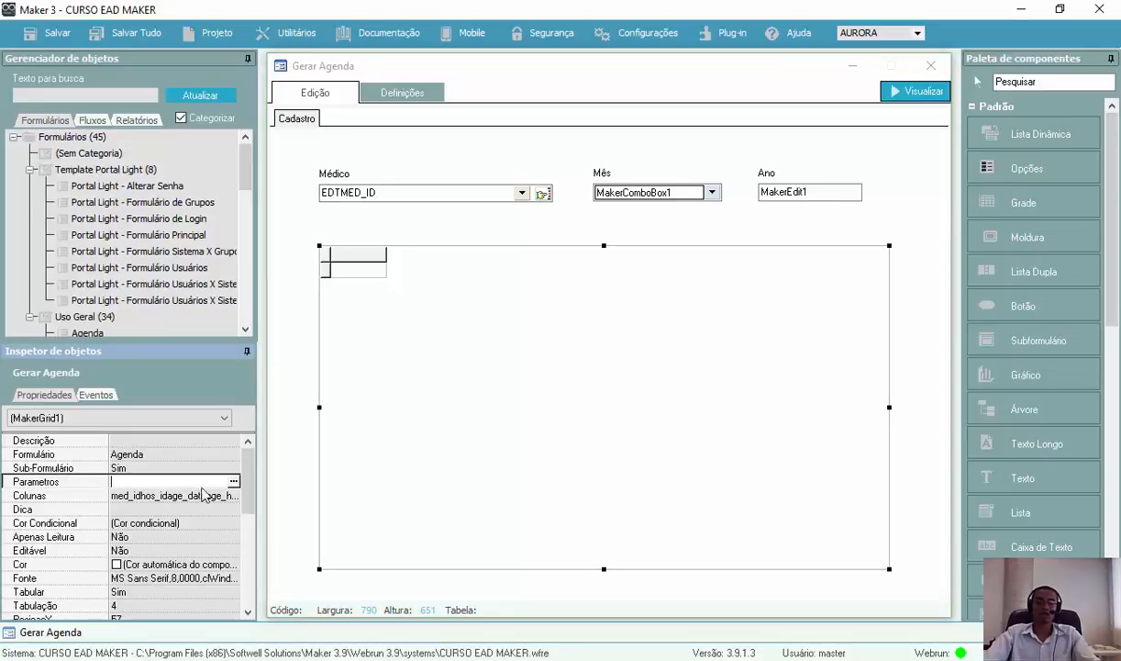
{"action": "left_click", "coordinate": [232, 481]}
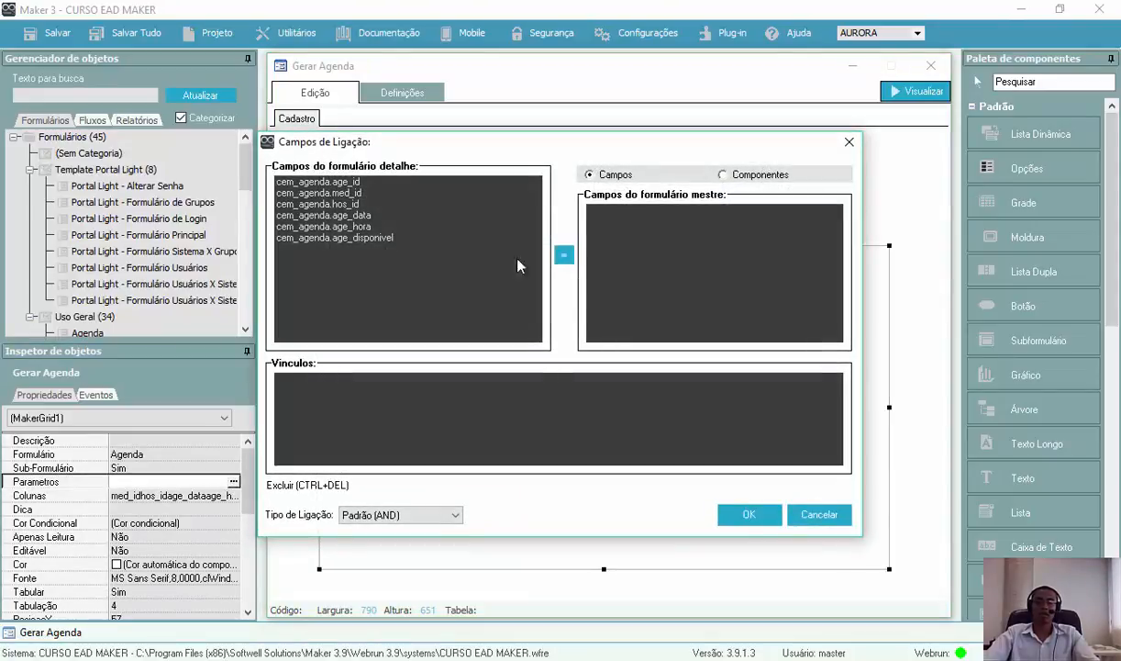
{"action": "left_click", "coordinate": [724, 175]}
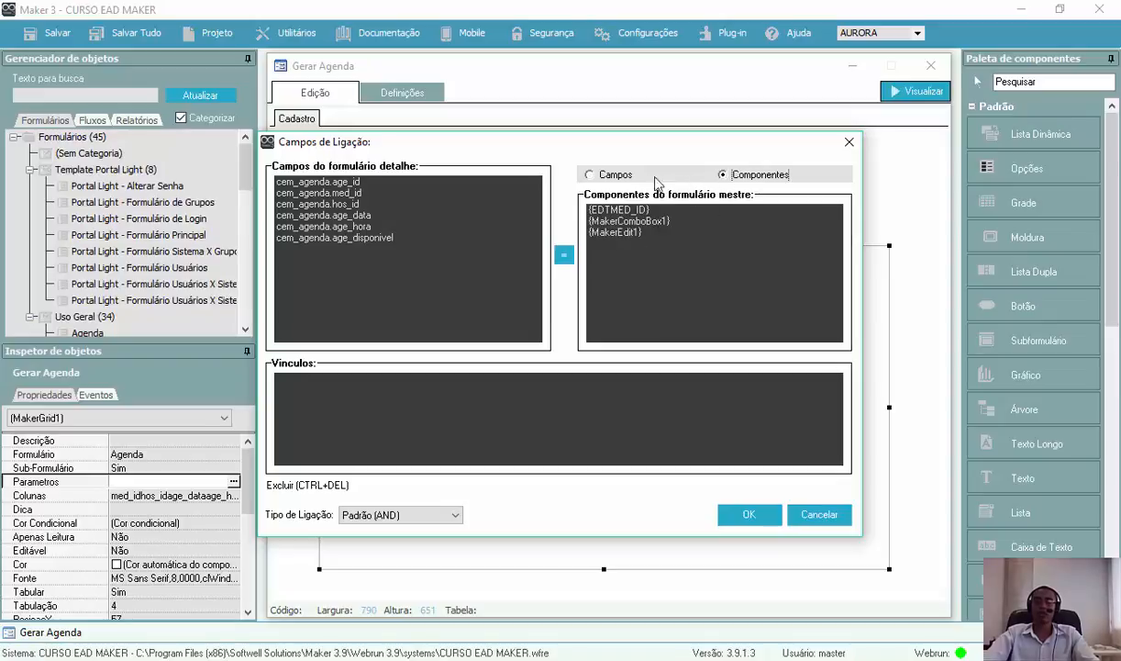
{"action": "left_click", "coordinate": [590, 174]}
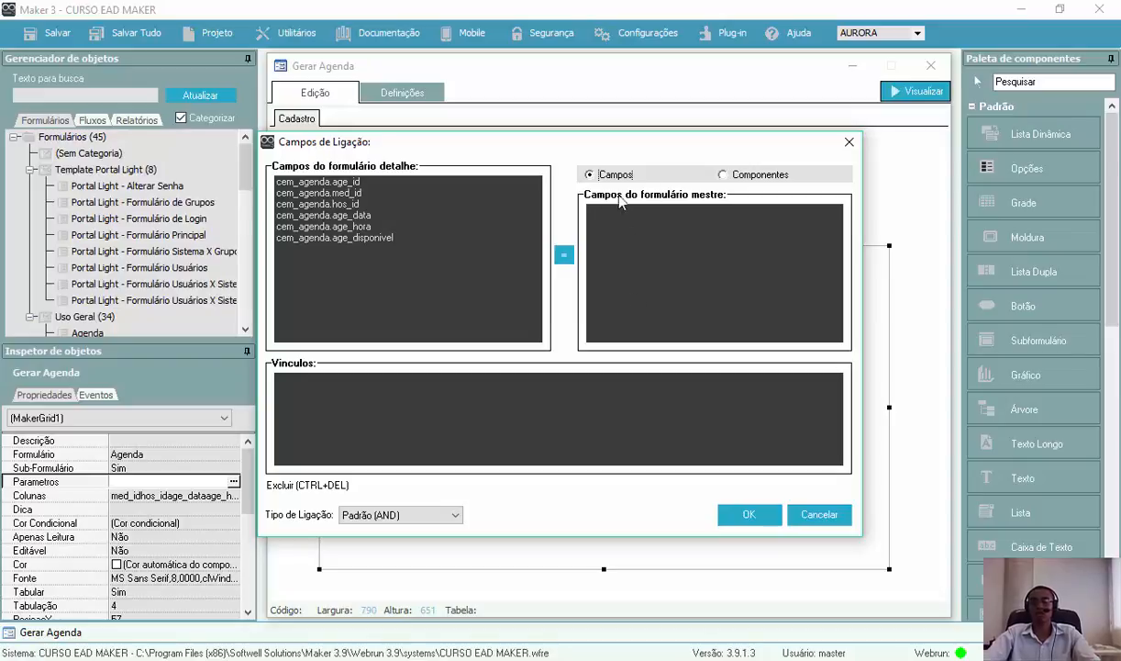
{"action": "left_click", "coordinate": [724, 174]}
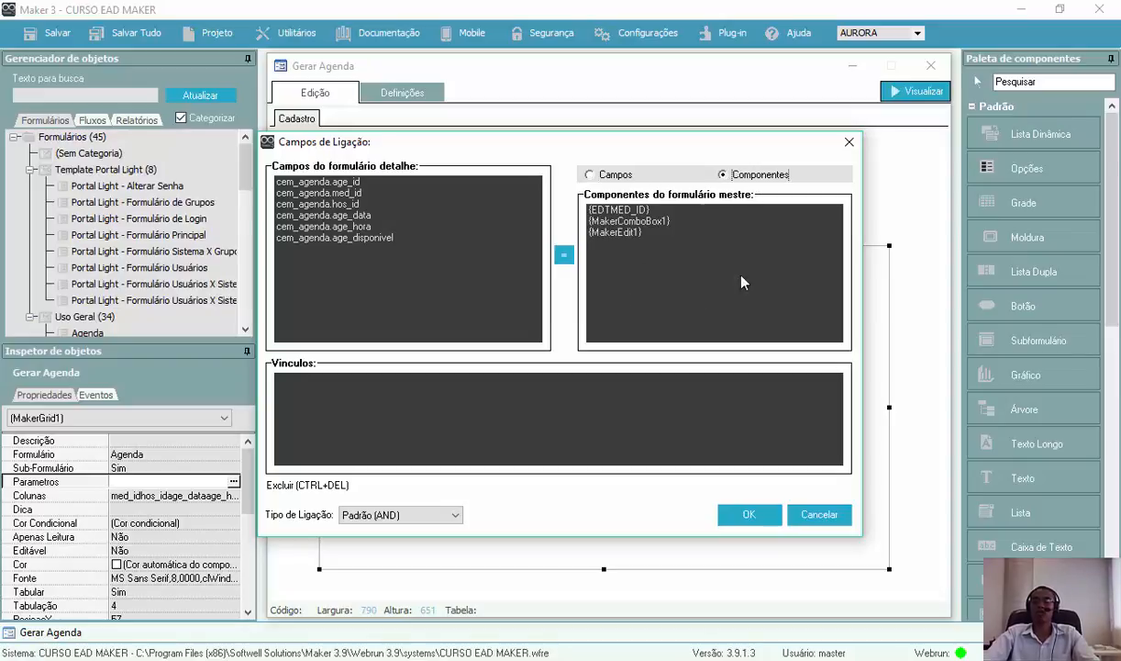
{"action": "left_click", "coordinate": [619, 223]}
{"action": "left_click", "coordinate": [619, 211]}
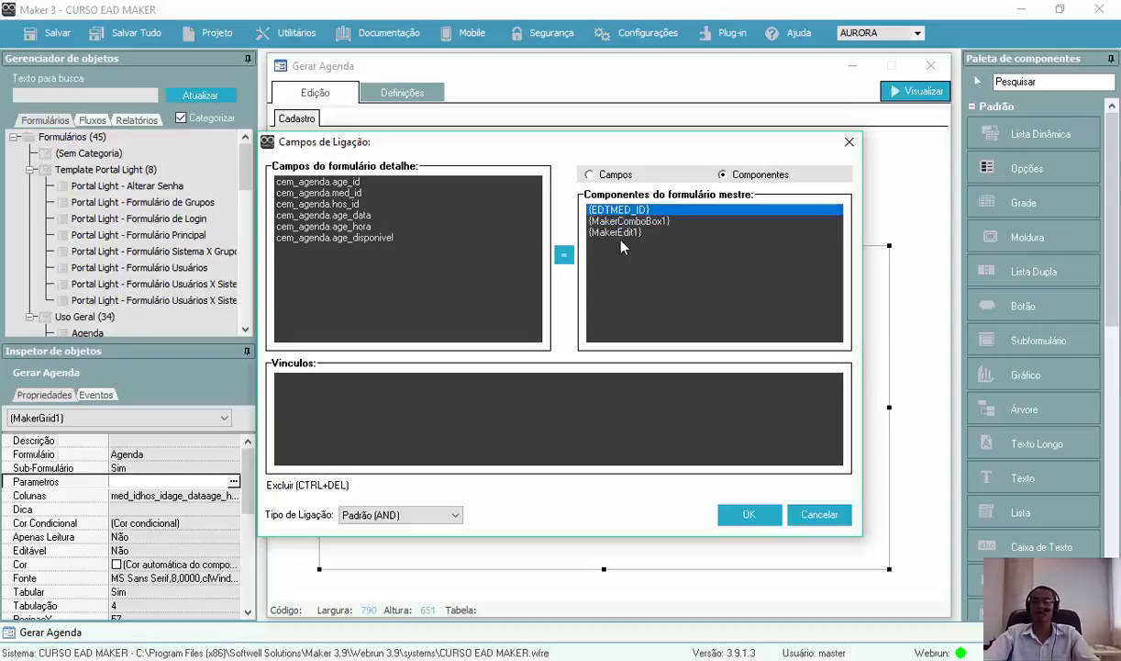
{"action": "left_click", "coordinate": [356, 192]}
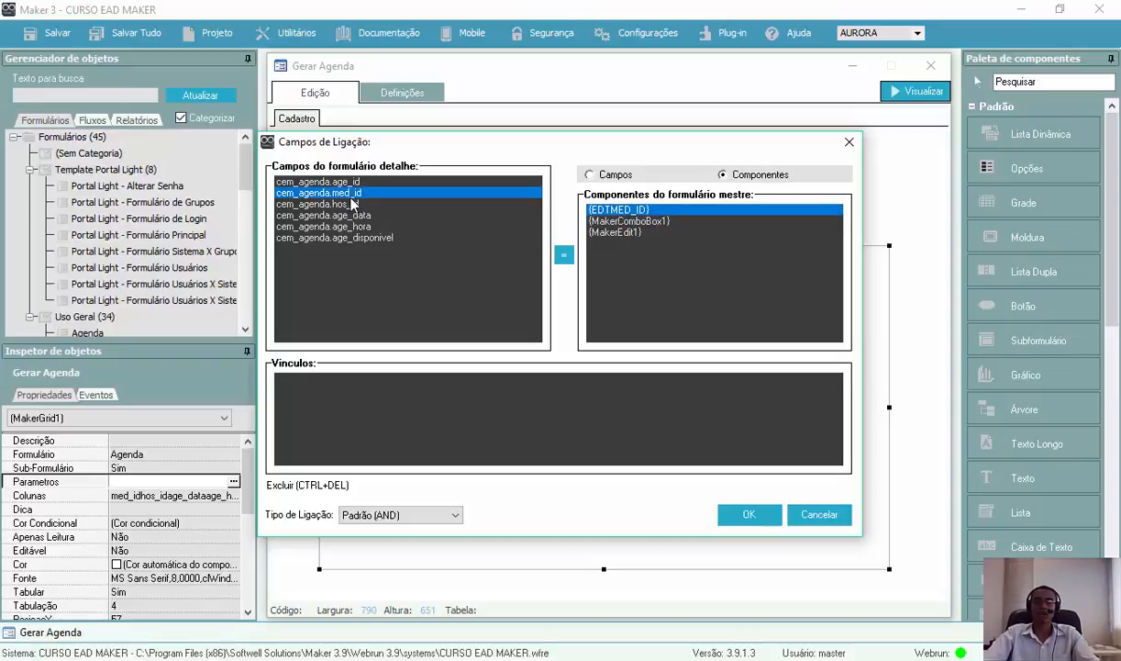
{"action": "left_click", "coordinate": [563, 254]}
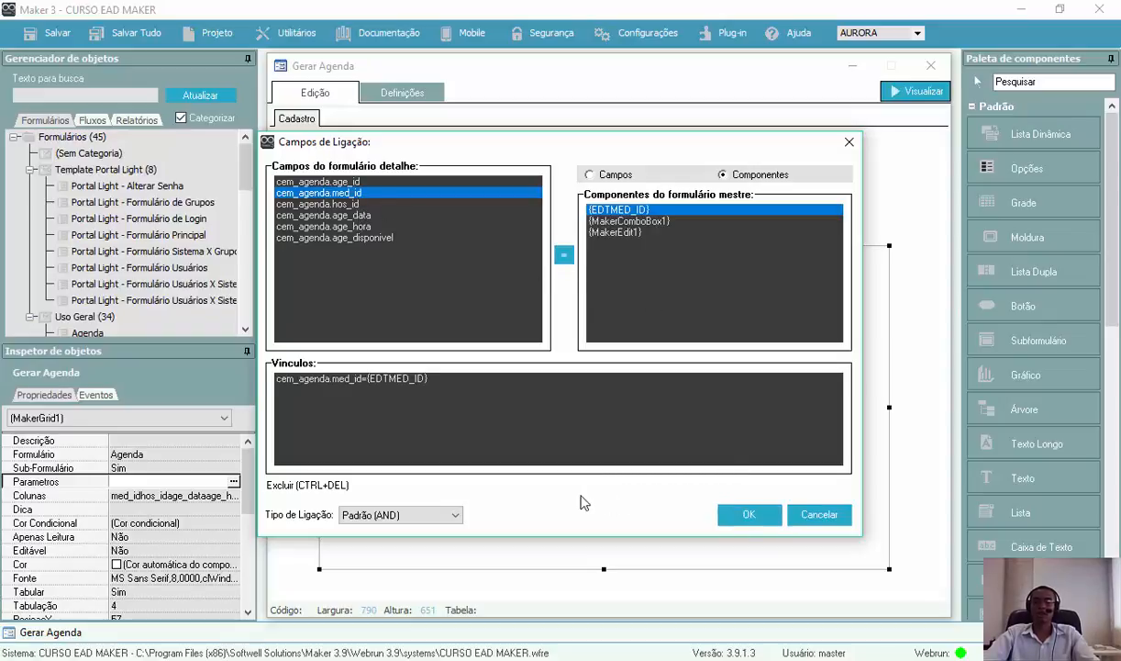
{"action": "left_click", "coordinate": [749, 518]}
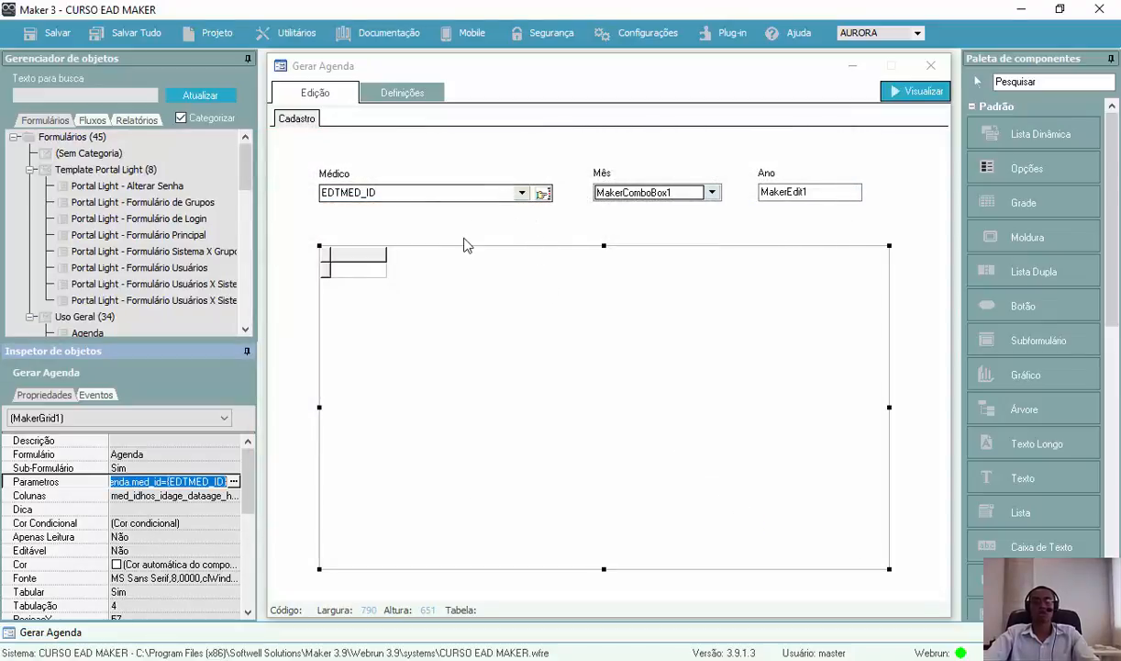
Set the Tipo de Ligação of the grid's Parametros link to Ignorar Nulo.
{"action": "left_click", "coordinate": [233, 481]}
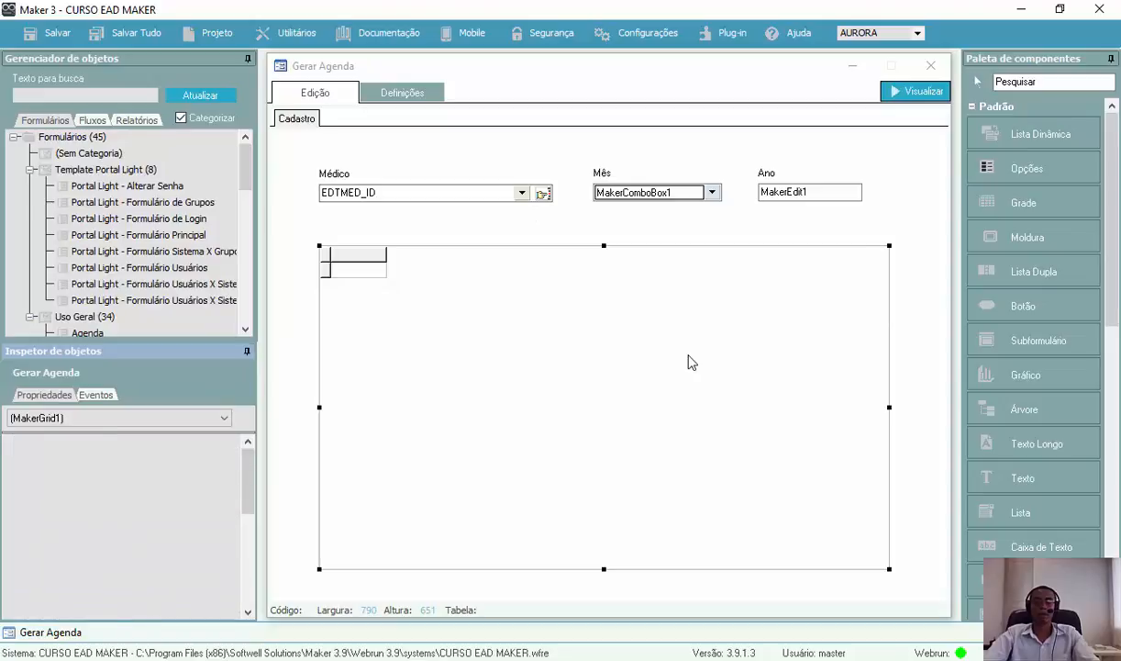
{"action": "left_click", "coordinate": [431, 516]}
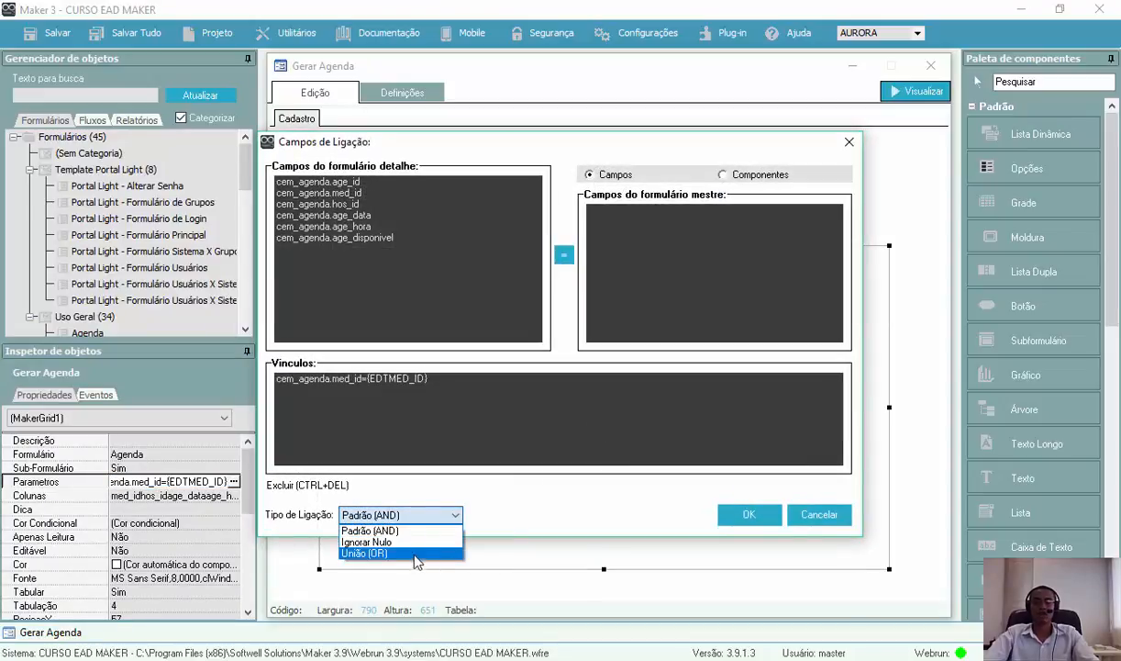
{"action": "left_click", "coordinate": [408, 540]}
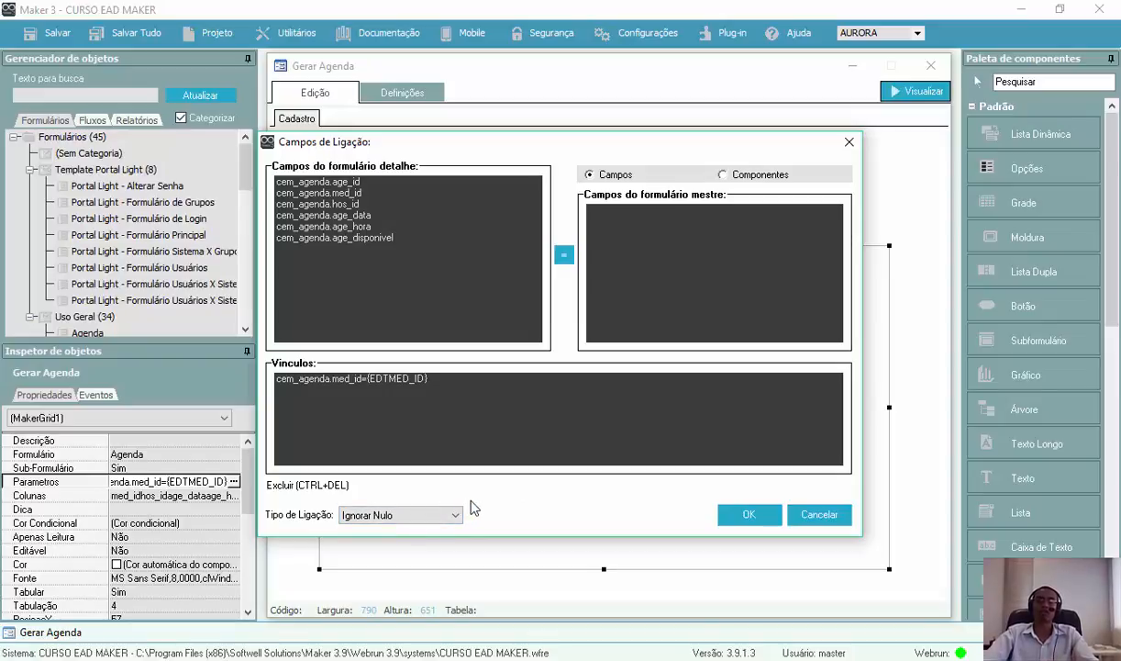
{"action": "left_click", "coordinate": [418, 516]}
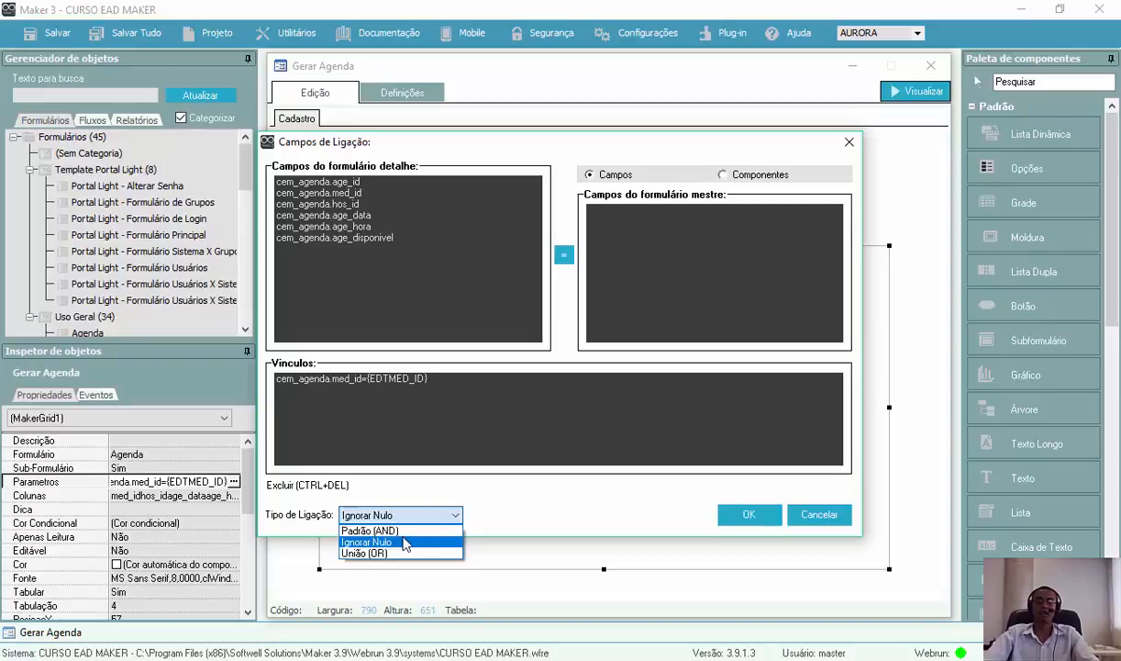
{"action": "left_click", "coordinate": [539, 507]}
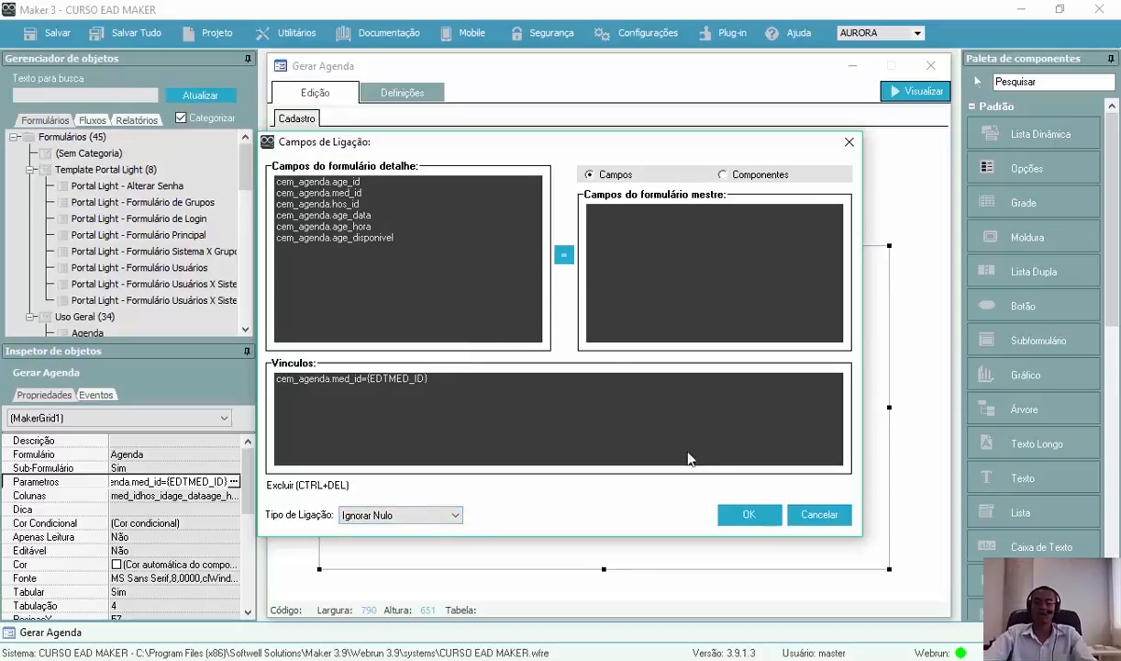
{"action": "left_click", "coordinate": [743, 515]}
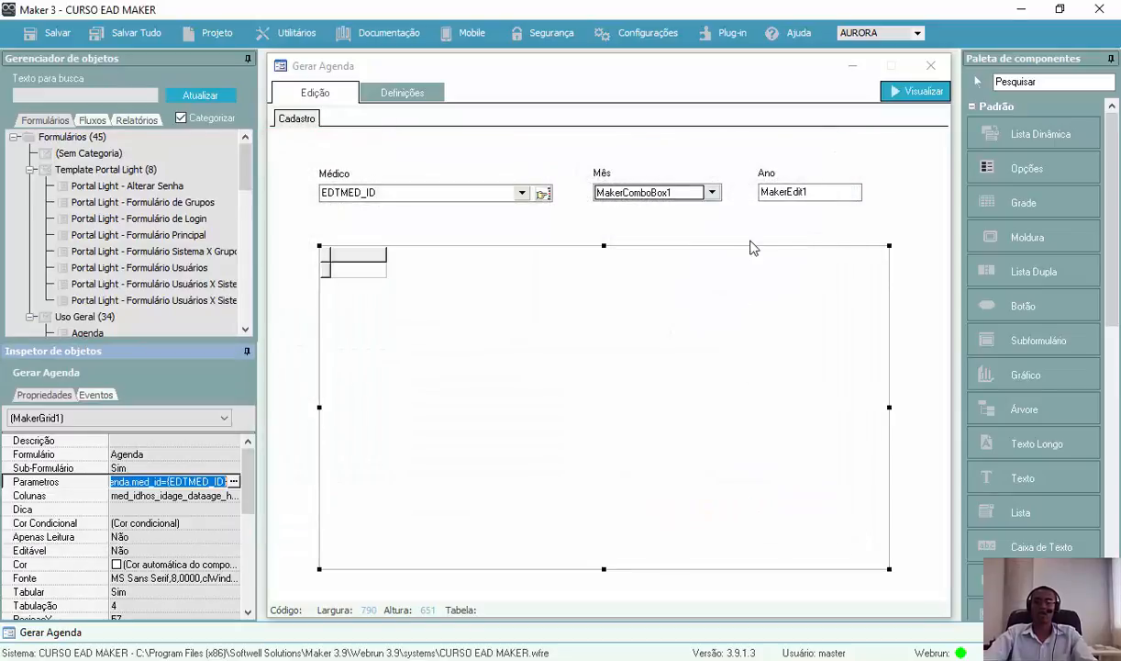
Save the Gerar Agenda form, ignoring the creation of its CEM_GERAR_AGENDA database table.
{"action": "left_click", "coordinate": [820, 163]}
{"action": "key", "text": "ctrl+s"}
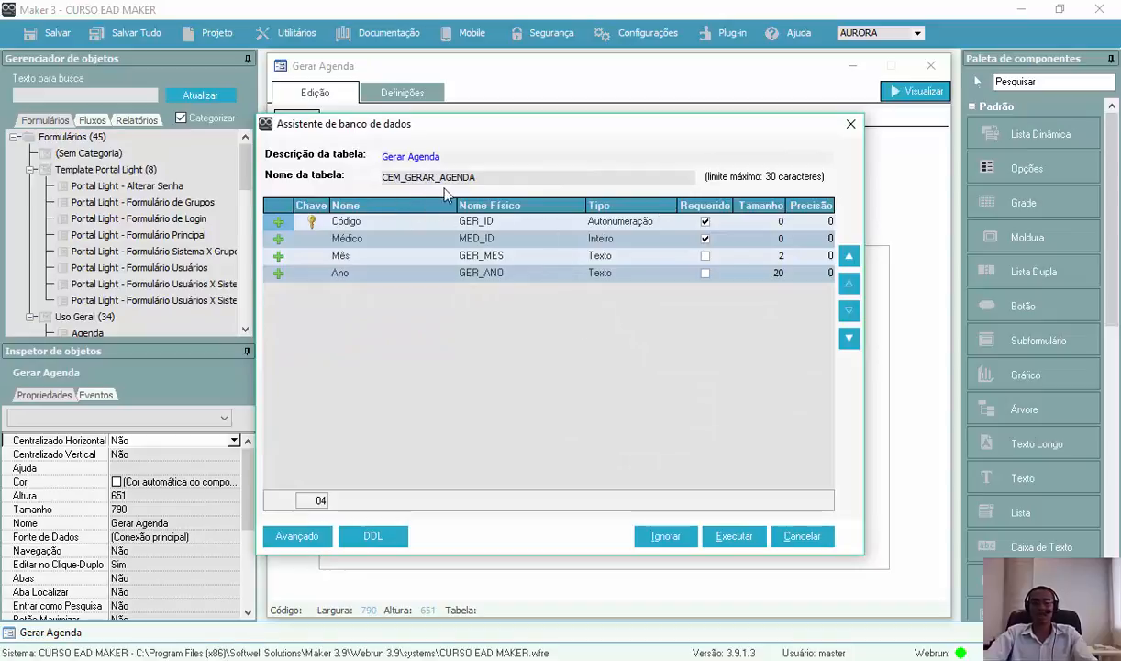
{"action": "left_click", "coordinate": [667, 538]}
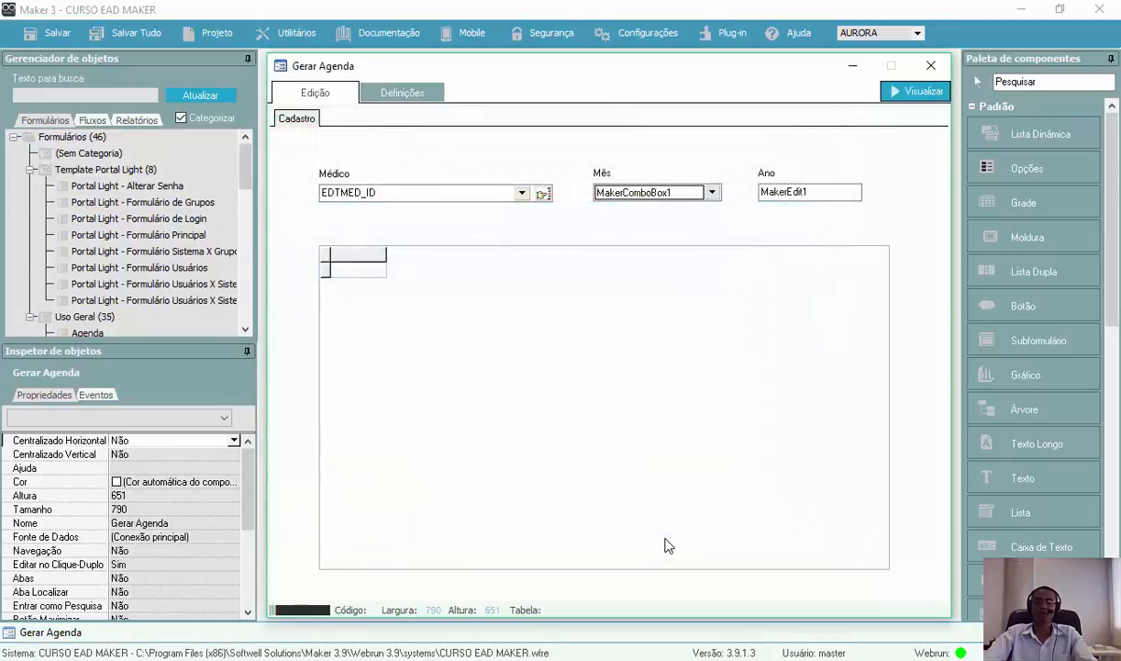
Preview the Gerar Agenda form and check its Médico list, Mês combo box and Ano field.
{"action": "left_click", "coordinate": [899, 90]}
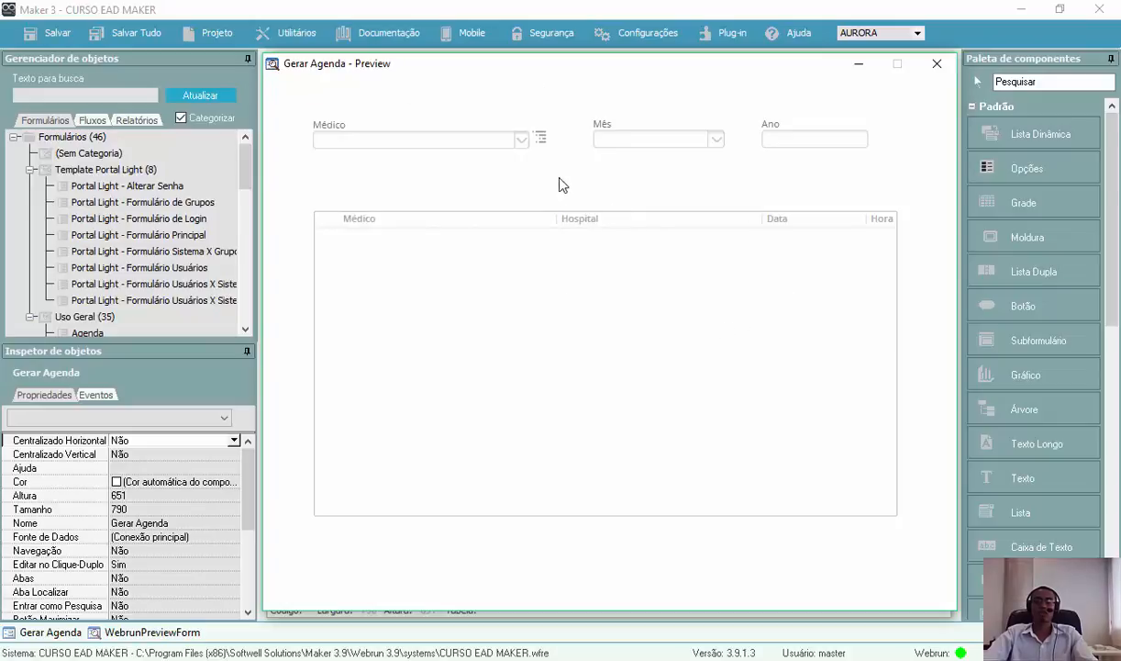
{"action": "left_click", "coordinate": [523, 142]}
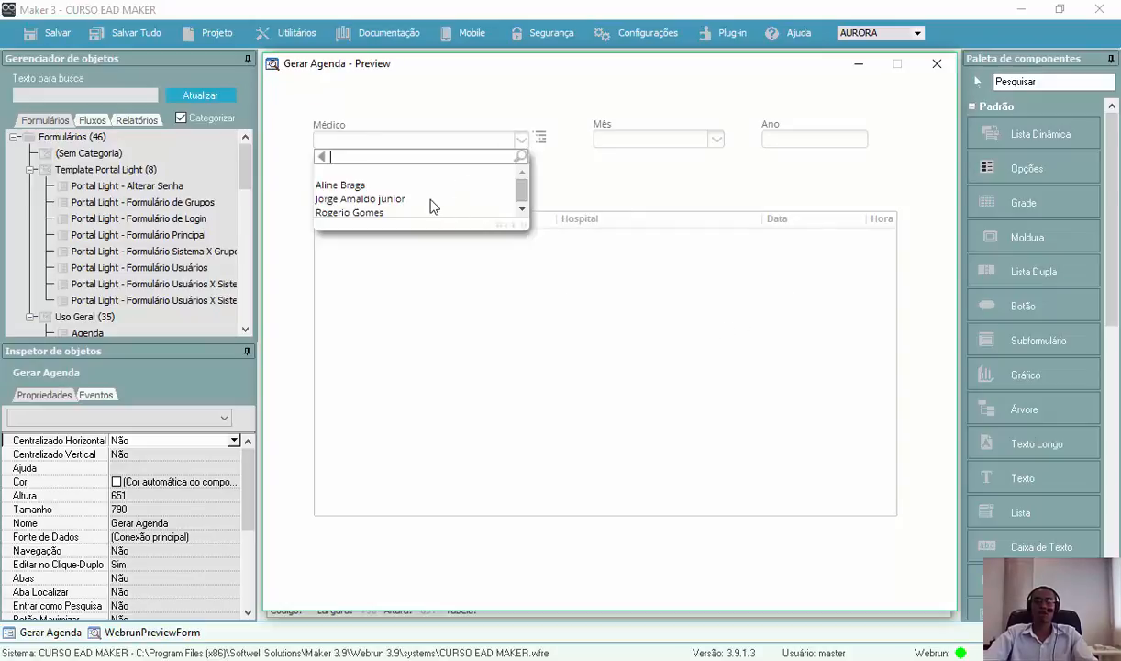
{"action": "left_click", "coordinate": [658, 190]}
{"action": "left_click", "coordinate": [717, 142]}
{"action": "left_click", "coordinate": [786, 162]}
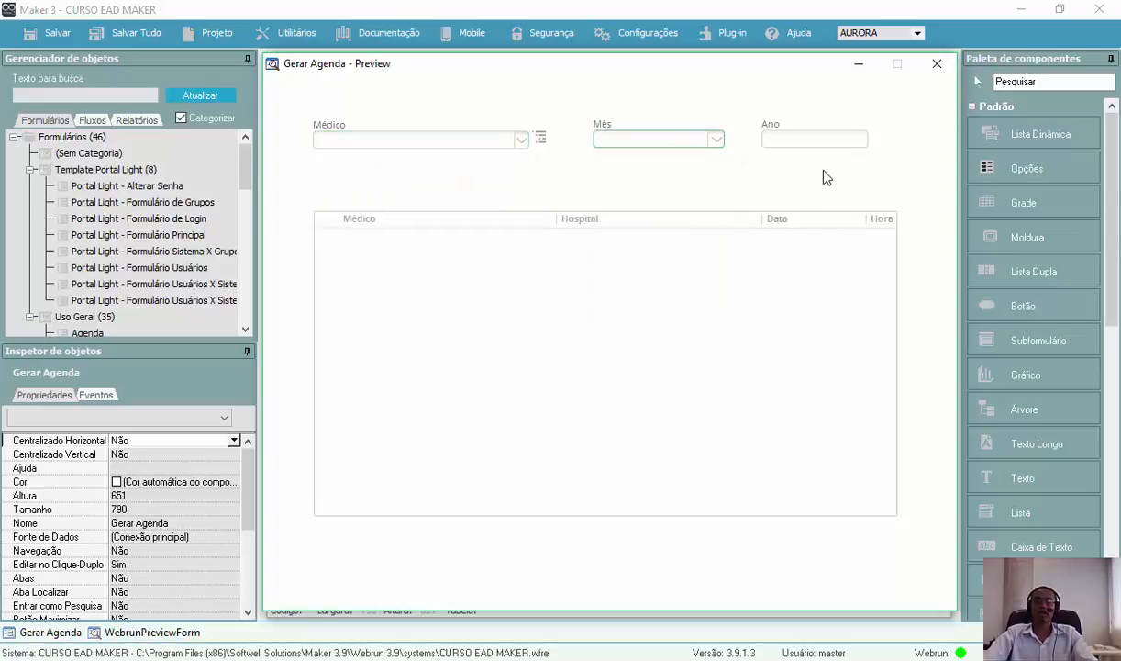
{"action": "left_click", "coordinate": [815, 140]}
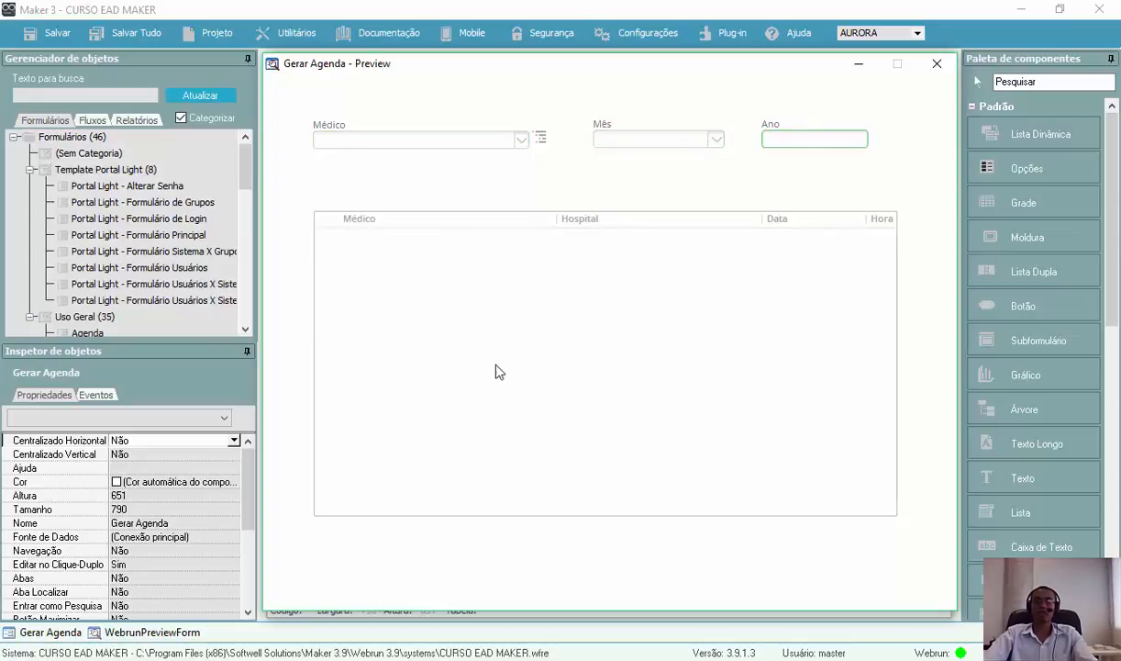